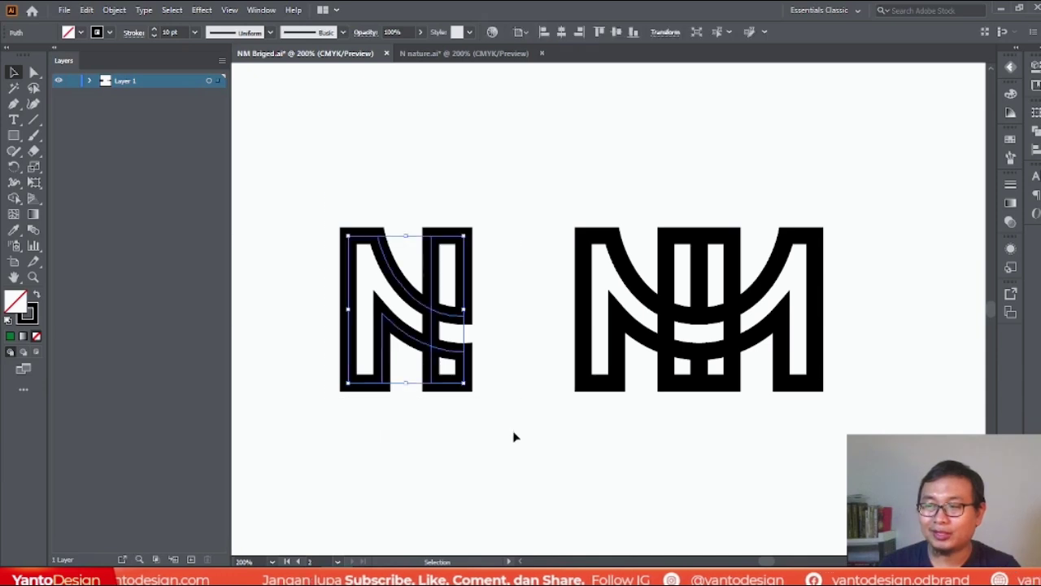
{"action": "left_click", "coordinate": [15, 105]}
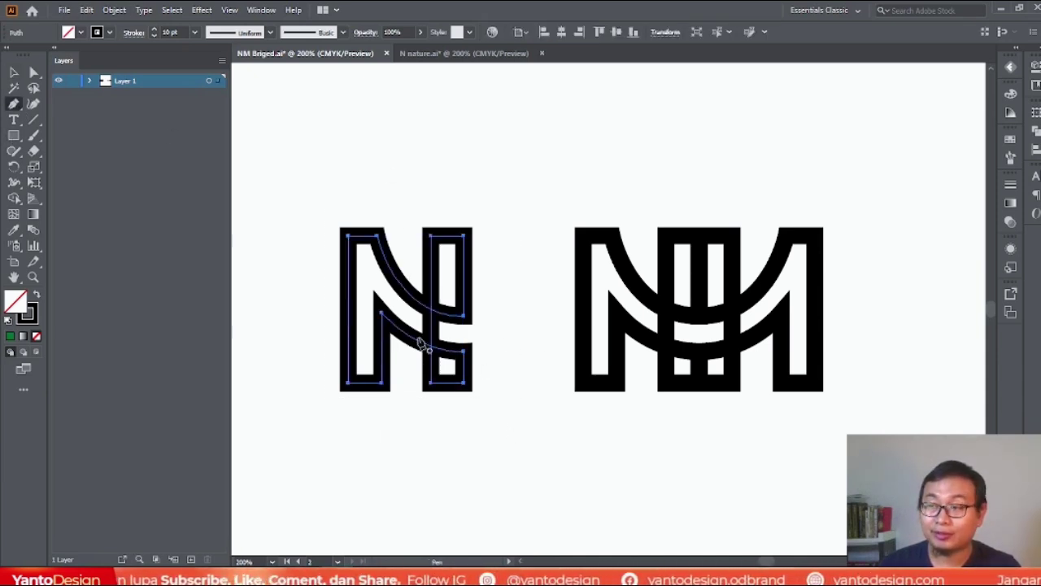
{"action": "left_click", "coordinate": [423, 343]}
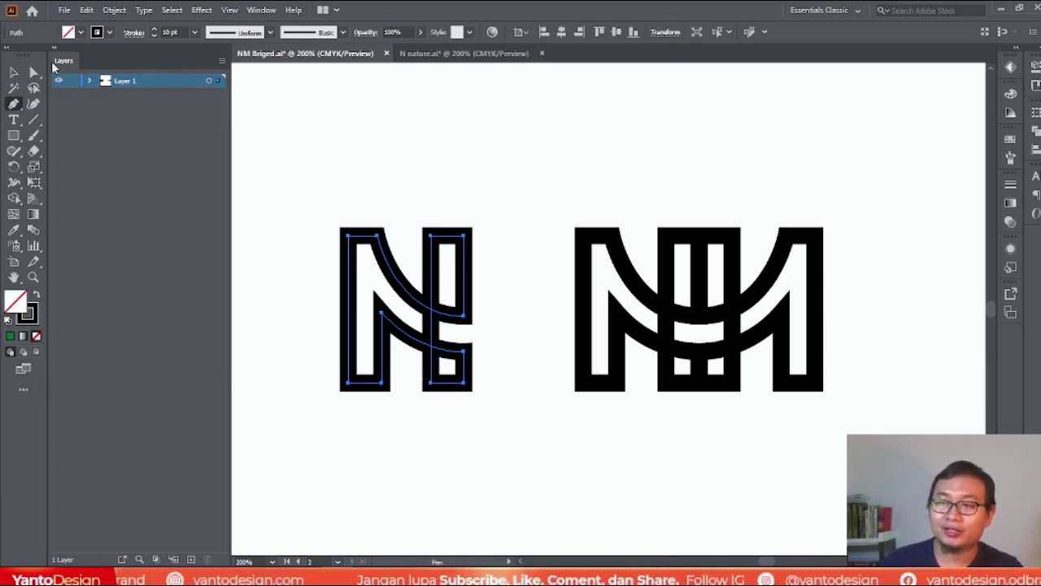
{"action": "left_click", "coordinate": [13, 72]}
{"action": "left_click", "coordinate": [531, 168]}
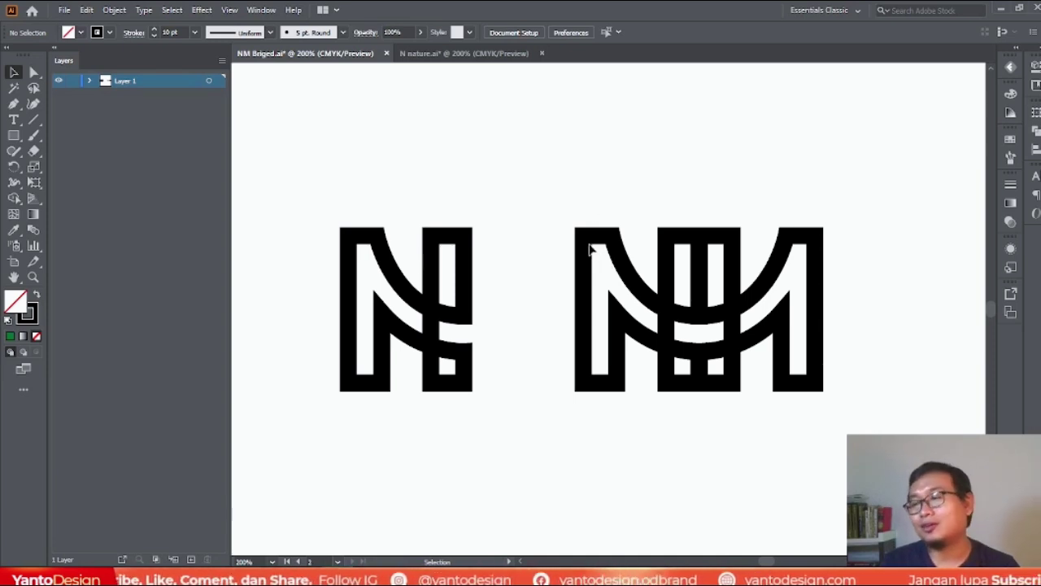
Move the whole finished NM monogram horizontally farther away from the single N to make room beside it.
{"action": "left_click_drag", "start_coordinate": [576, 207], "coordinate": [853, 427]}
{"action": "scroll", "coordinate": [852, 428], "scroll_direction": "right", "scroll_amount": 1}
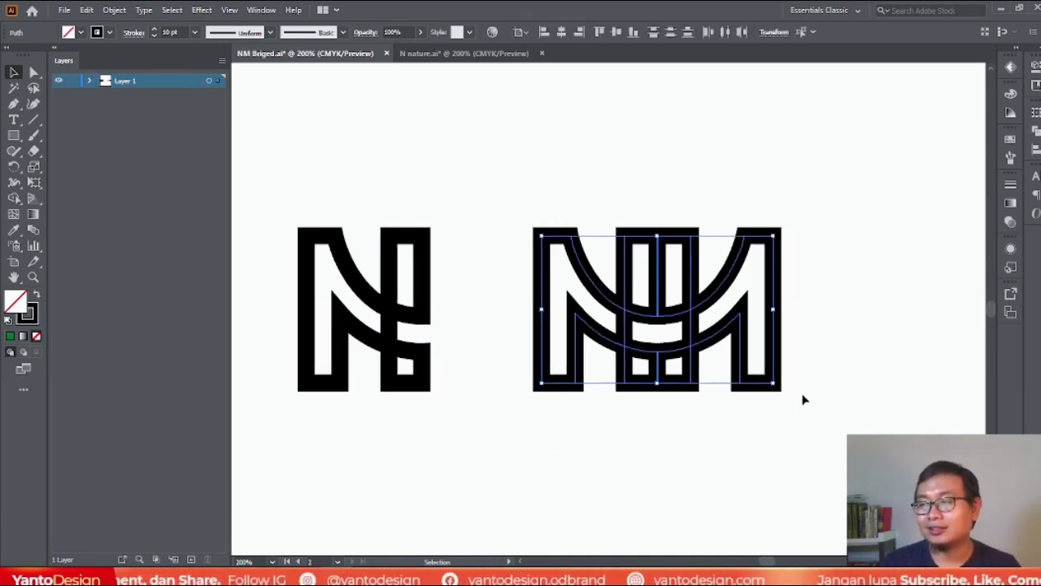
{"action": "left_click_drag", "start_coordinate": [580, 279], "coordinate": [719, 278]}
{"action": "left_click", "coordinate": [516, 217]}
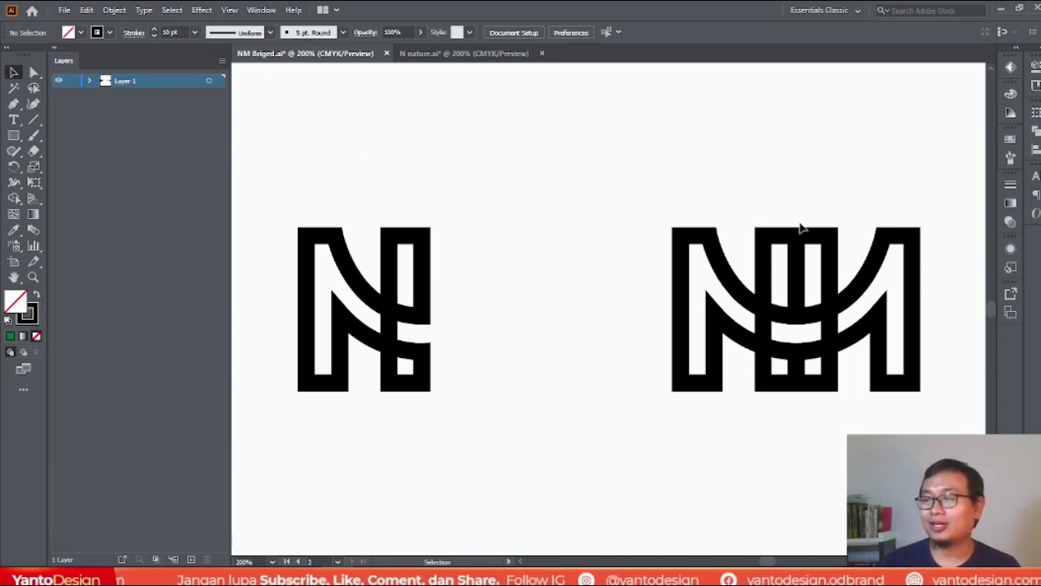
{"action": "left_click_drag", "start_coordinate": [908, 183], "coordinate": [683, 329]}
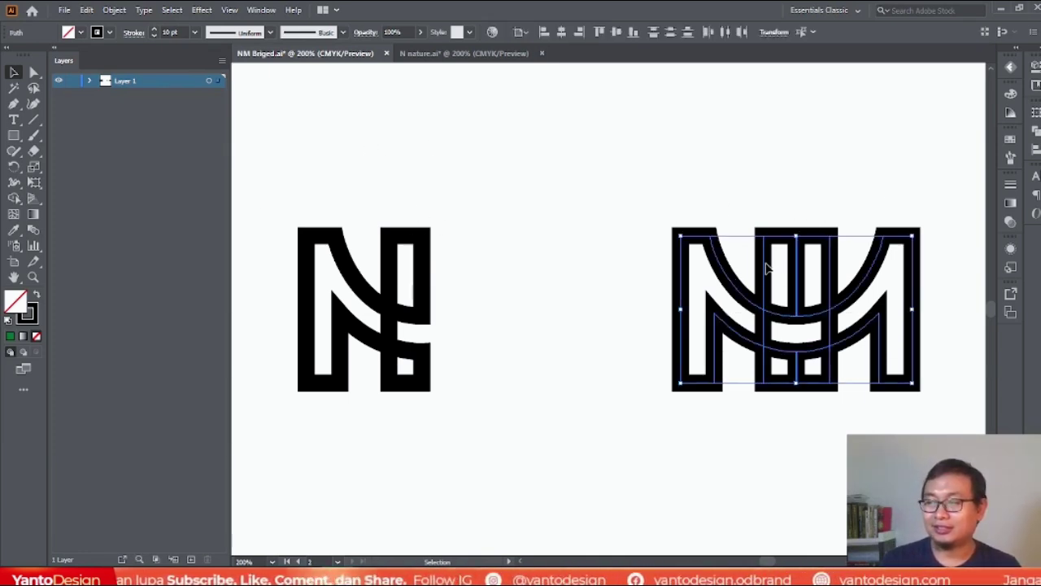
{"action": "left_click", "coordinate": [570, 221]}
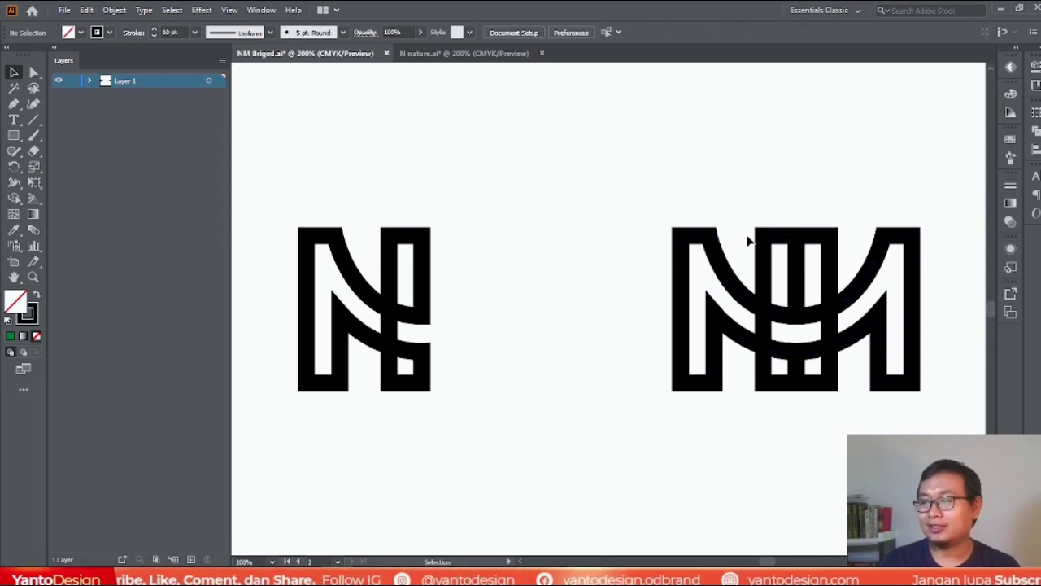
{"action": "left_click", "coordinate": [422, 246]}
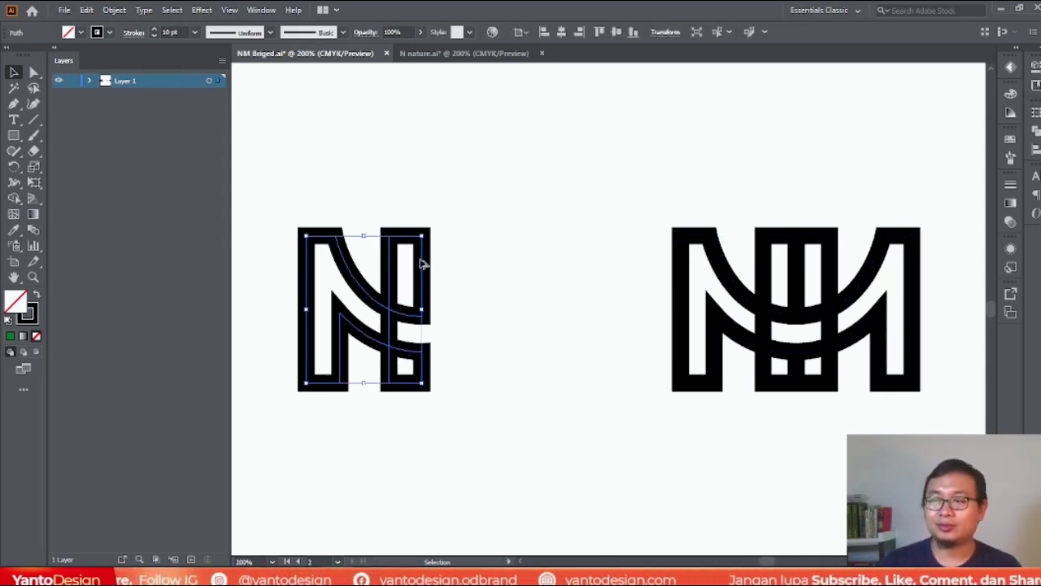
{"action": "left_click_drag", "start_coordinate": [456, 273], "coordinate": [523, 290]}
{"action": "key", "text": "ctrl+z"}
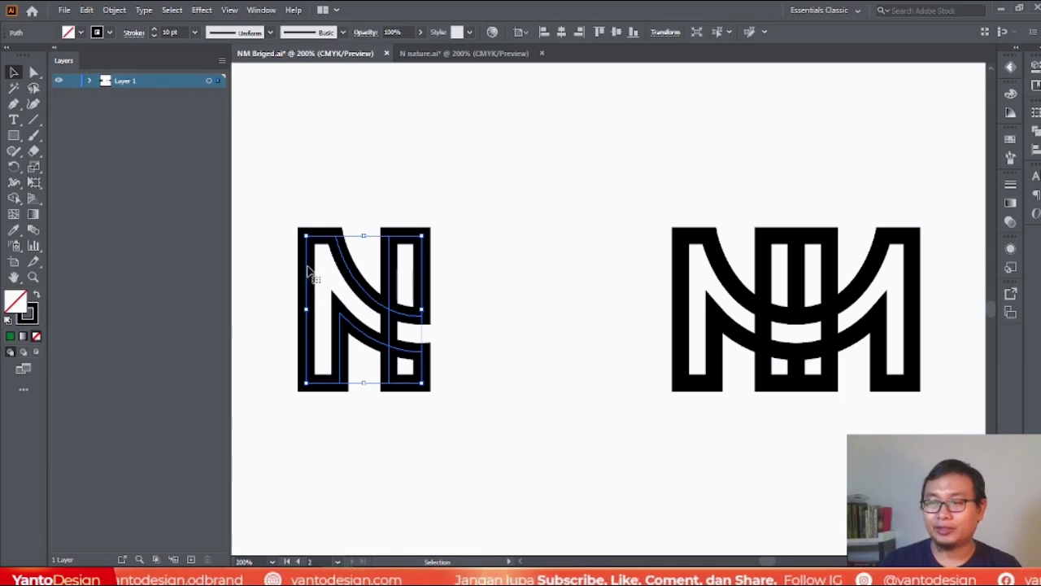
{"action": "left_click_drag", "start_coordinate": [309, 273], "coordinate": [424, 281]}
{"action": "right_click", "coordinate": [492, 299]}
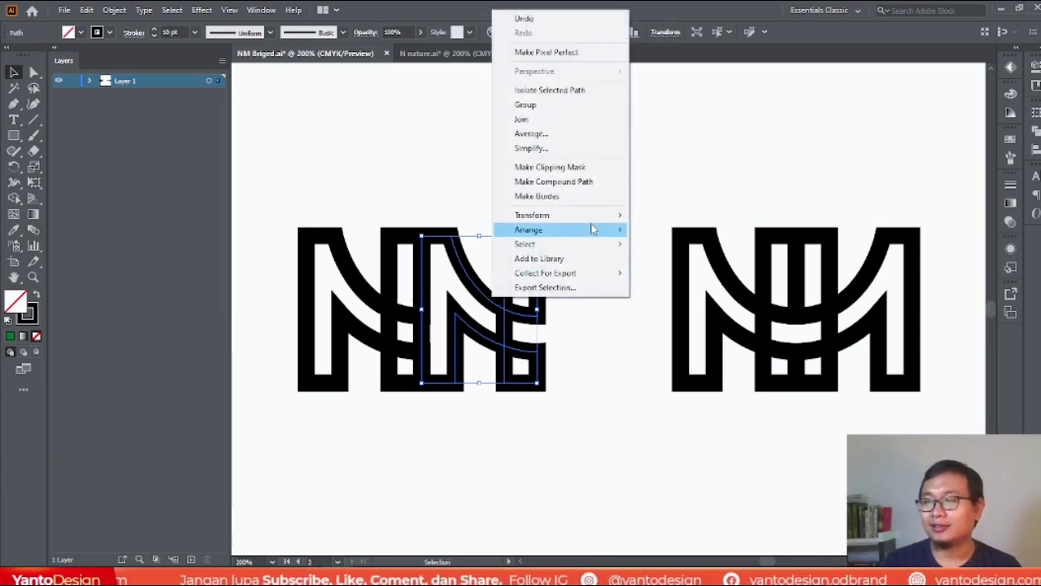
{"action": "mouse_move", "coordinate": [591, 217]}
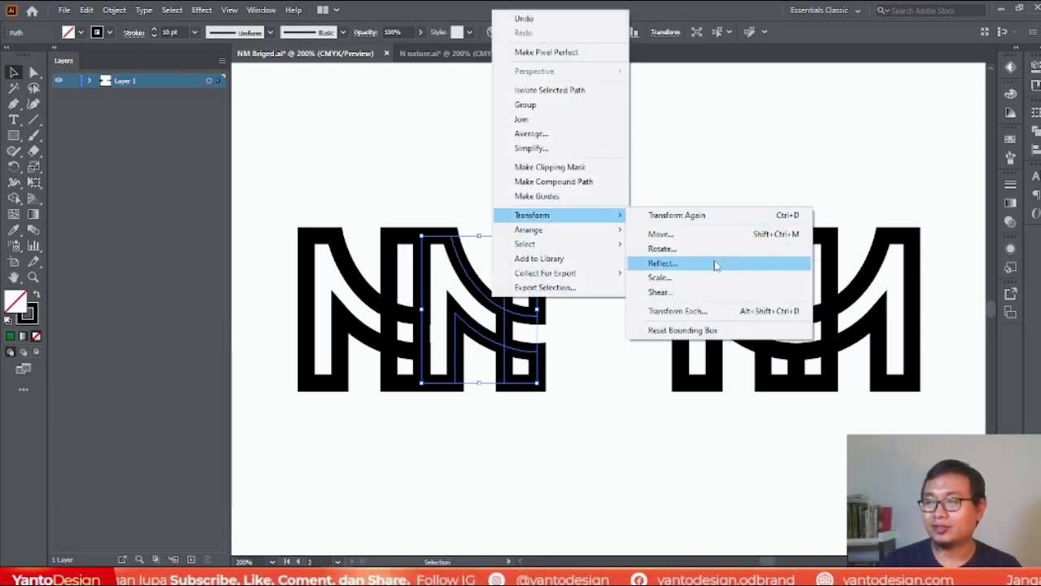
{"action": "left_click", "coordinate": [339, 186]}
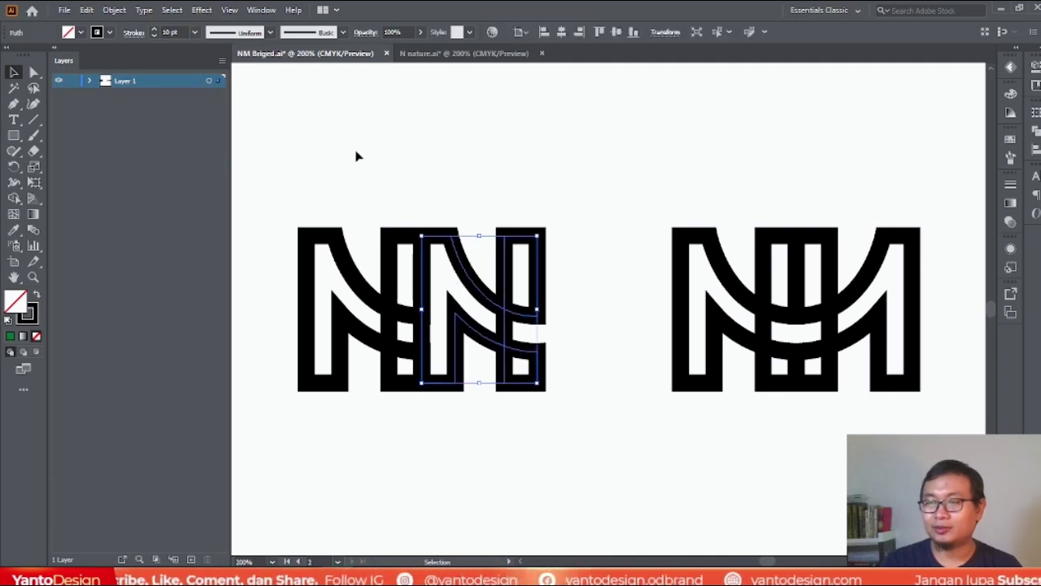
{"action": "key", "text": "p"}
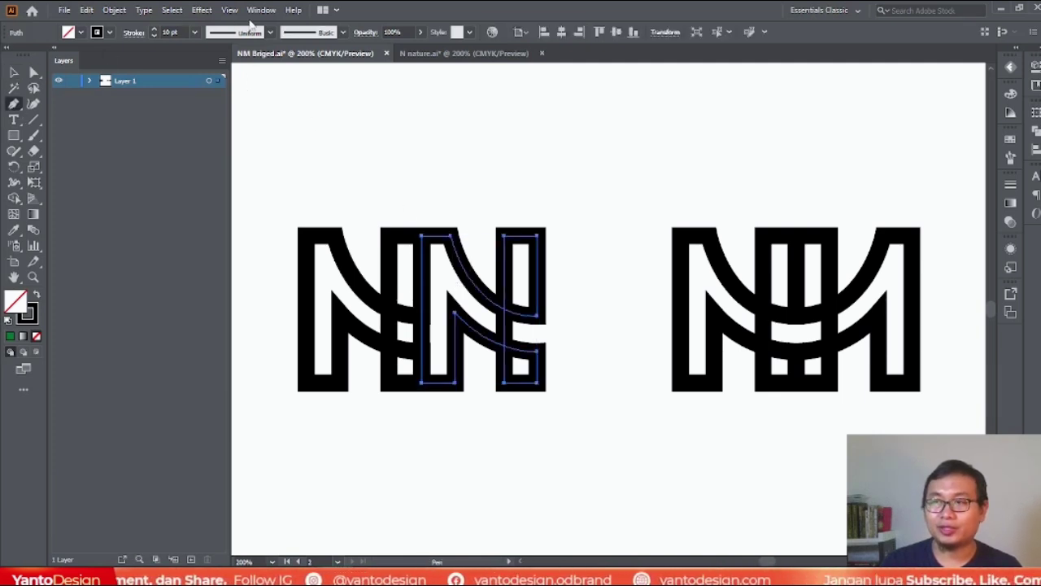
{"action": "left_click", "coordinate": [171, 33]}
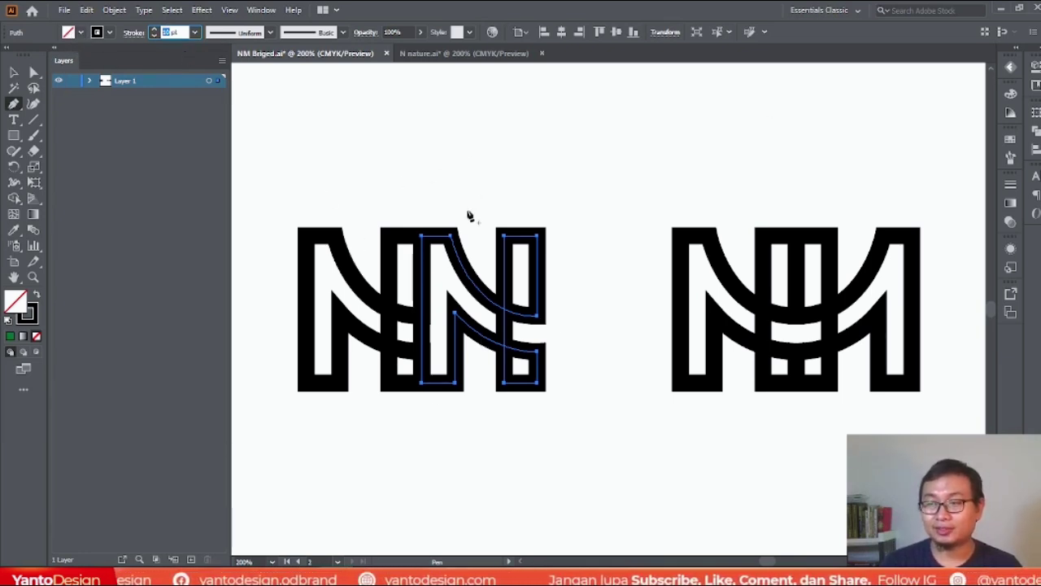
{"action": "left_click", "coordinate": [13, 72]}
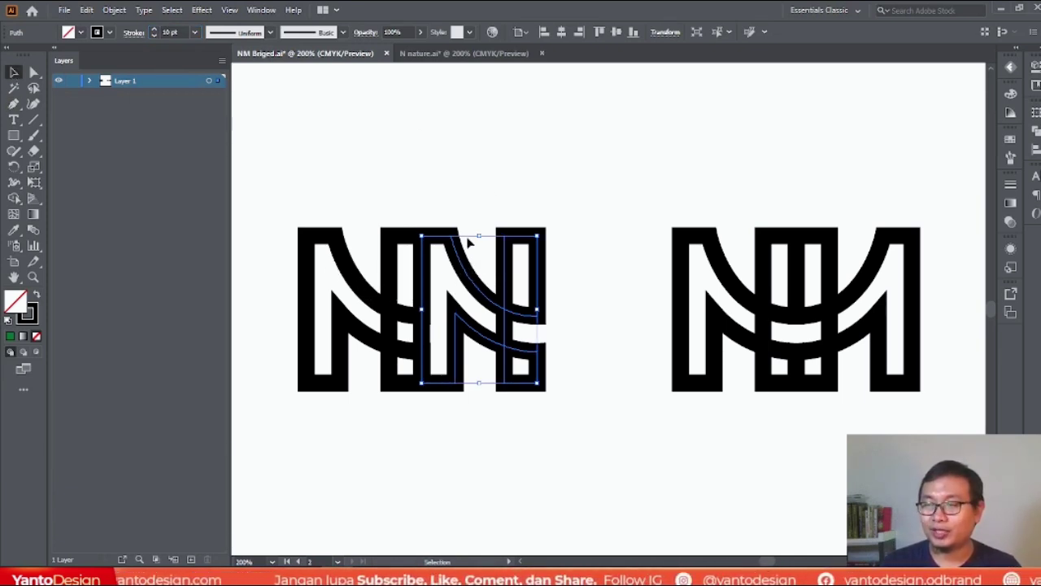
{"action": "left_click", "coordinate": [309, 253]}
{"action": "left_click", "coordinate": [525, 269]}
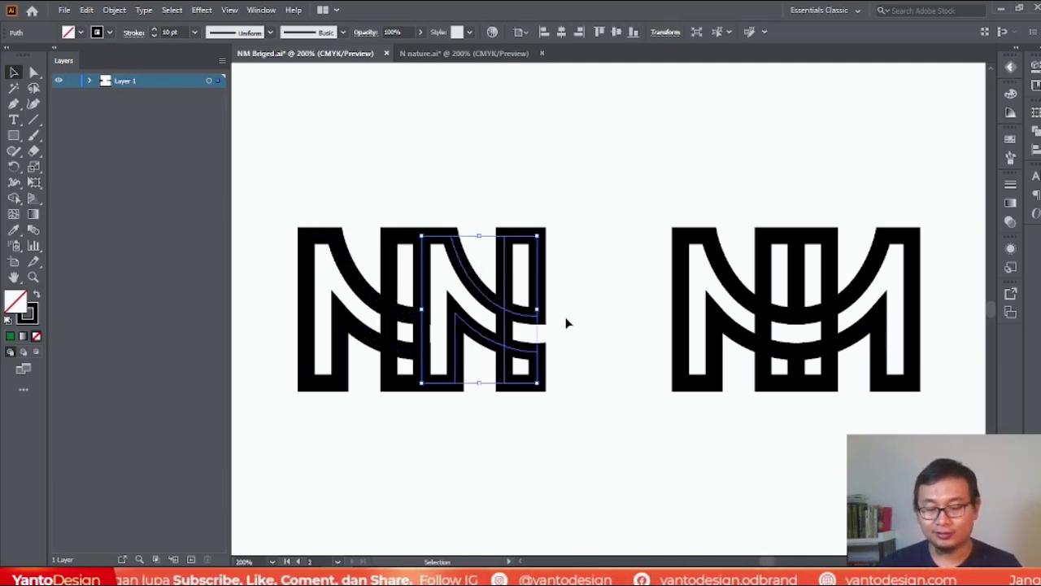
{"action": "key", "text": "Delete"}
Duplicate the N horizontally so the copy's outer vertical edge path lines up with the original's opposite edge path.
{"action": "left_click_drag", "start_coordinate": [290, 185], "coordinate": [358, 325]}
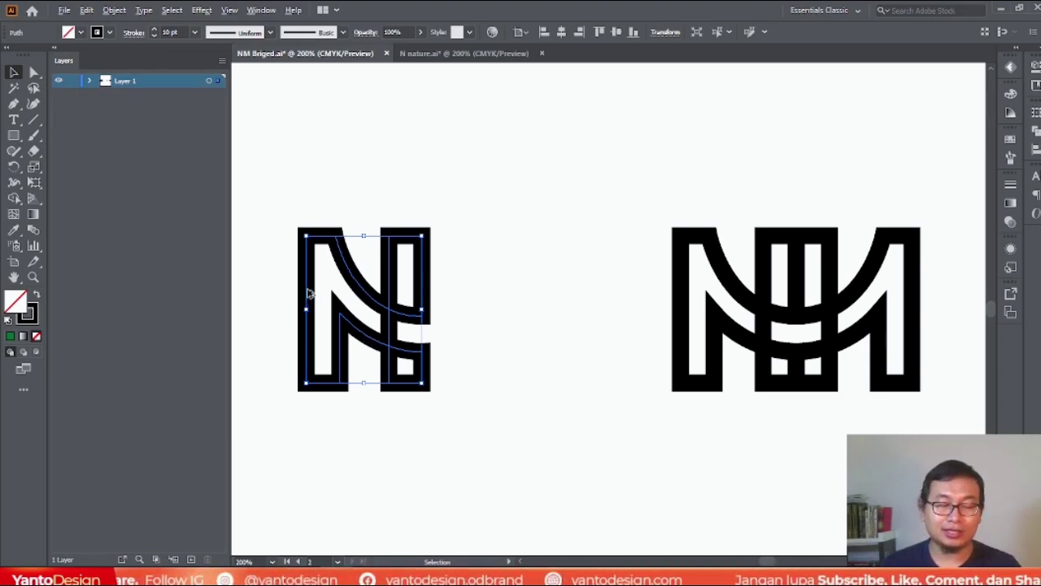
{"action": "left_click_drag", "start_coordinate": [308, 294], "coordinate": [424, 288]}
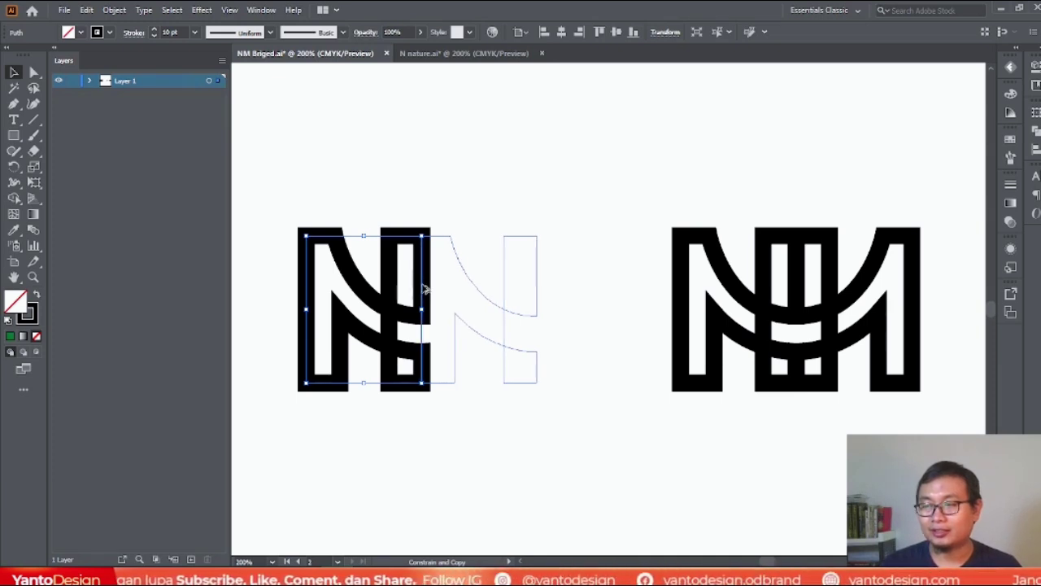
{"action": "left_click_drag", "start_coordinate": [424, 288], "coordinate": [423, 288]}
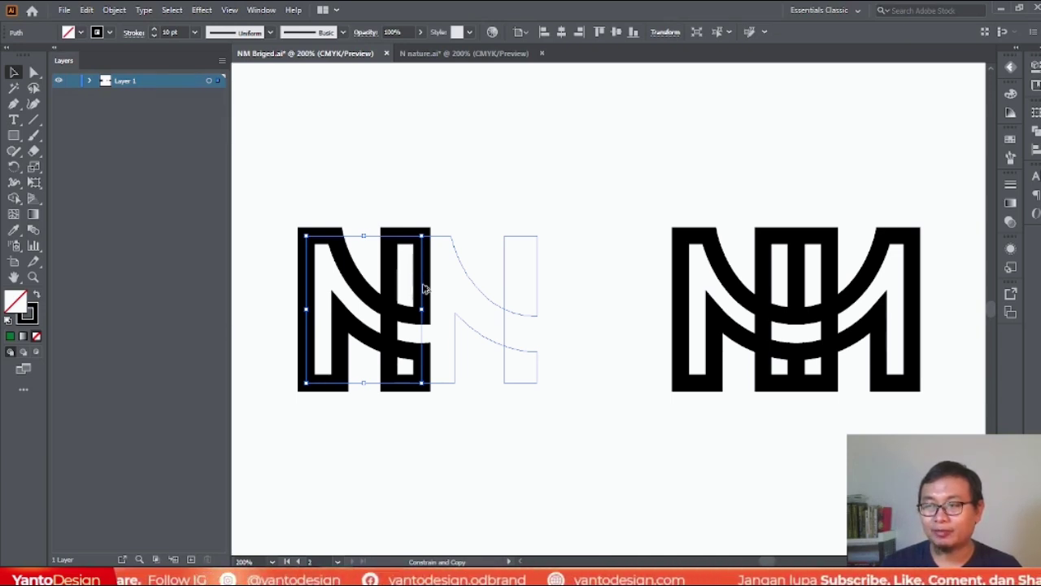
{"action": "left_click_drag", "start_coordinate": [423, 288], "coordinate": [423, 288]}
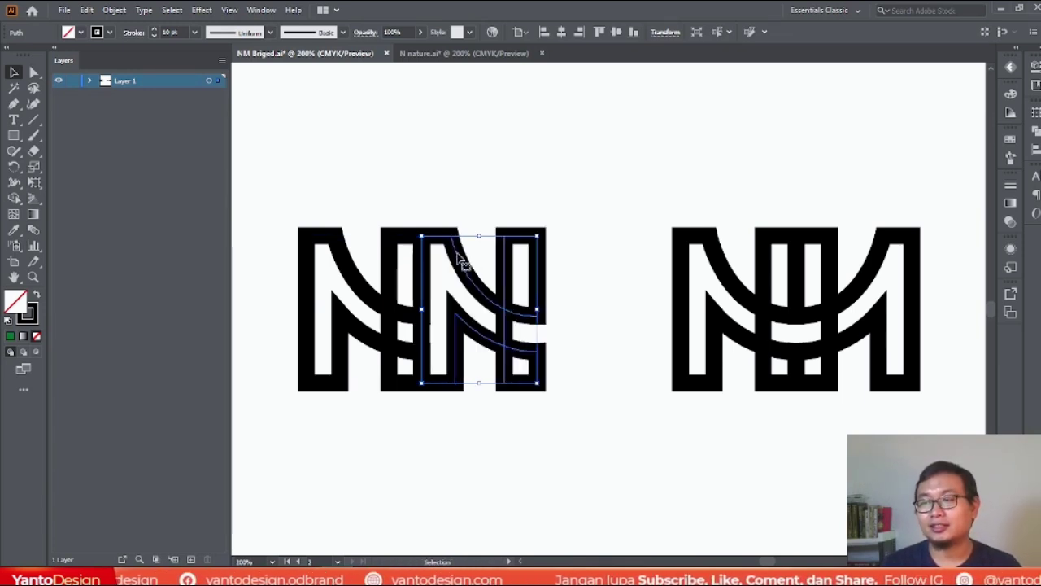
Reflect the duplicated N across the vertical axis to complete the mirrored NM monogram, and deselect it.
{"action": "right_click", "coordinate": [460, 261]}
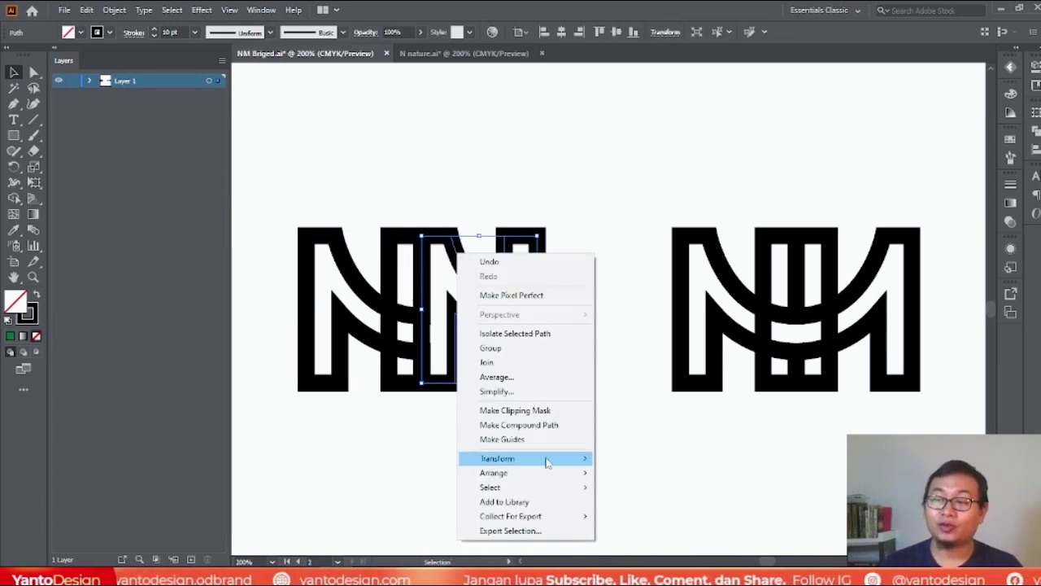
{"action": "mouse_move", "coordinate": [548, 463]}
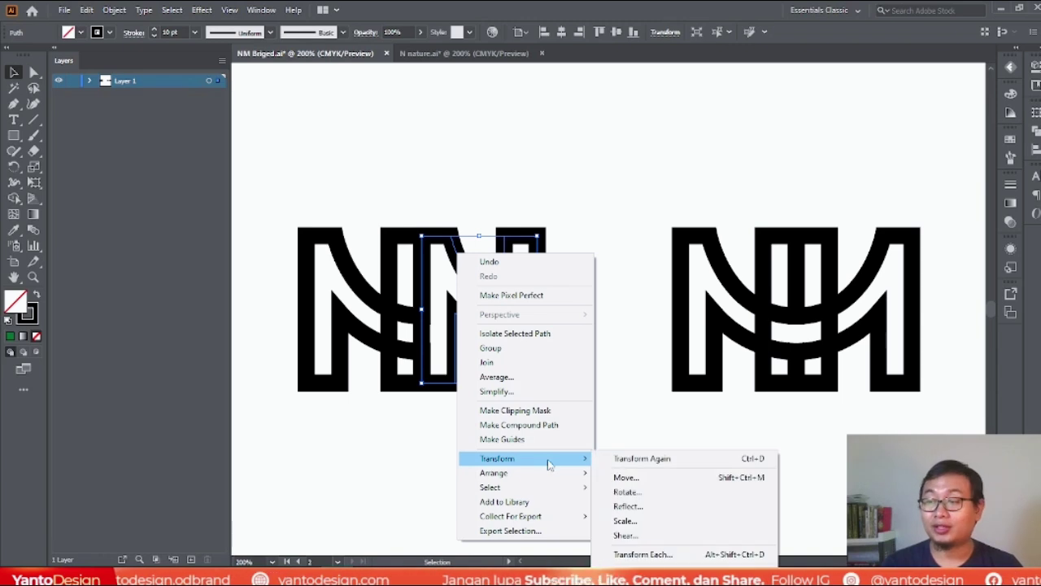
{"action": "left_click", "coordinate": [658, 506]}
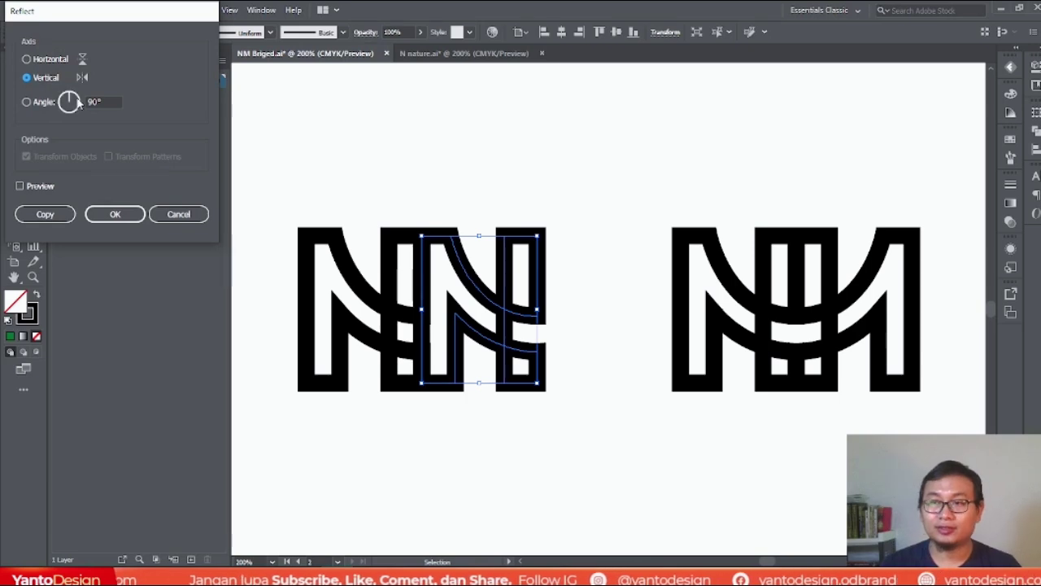
{"action": "left_click", "coordinate": [126, 217]}
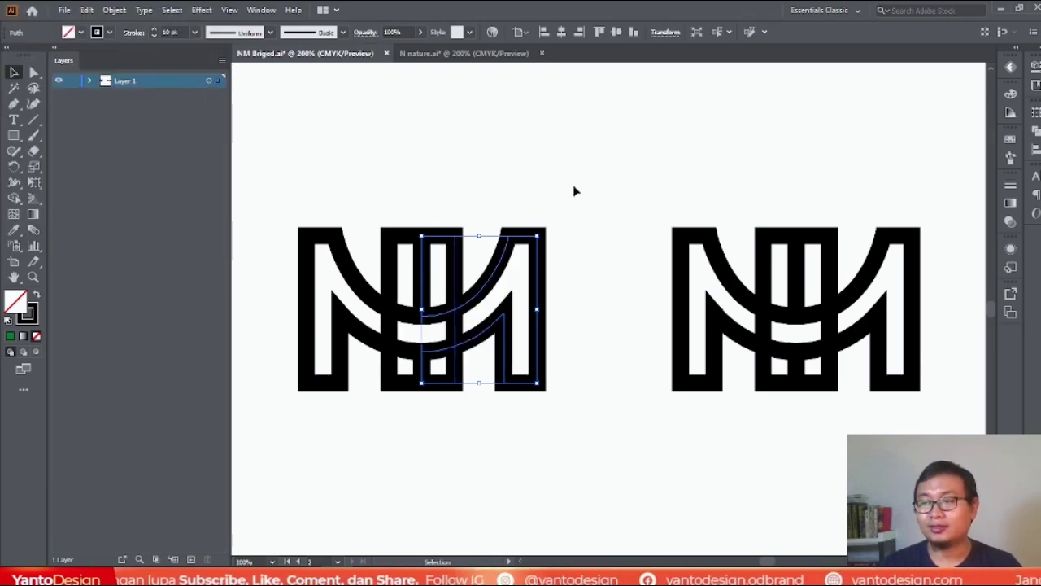
{"action": "left_click", "coordinate": [483, 410]}
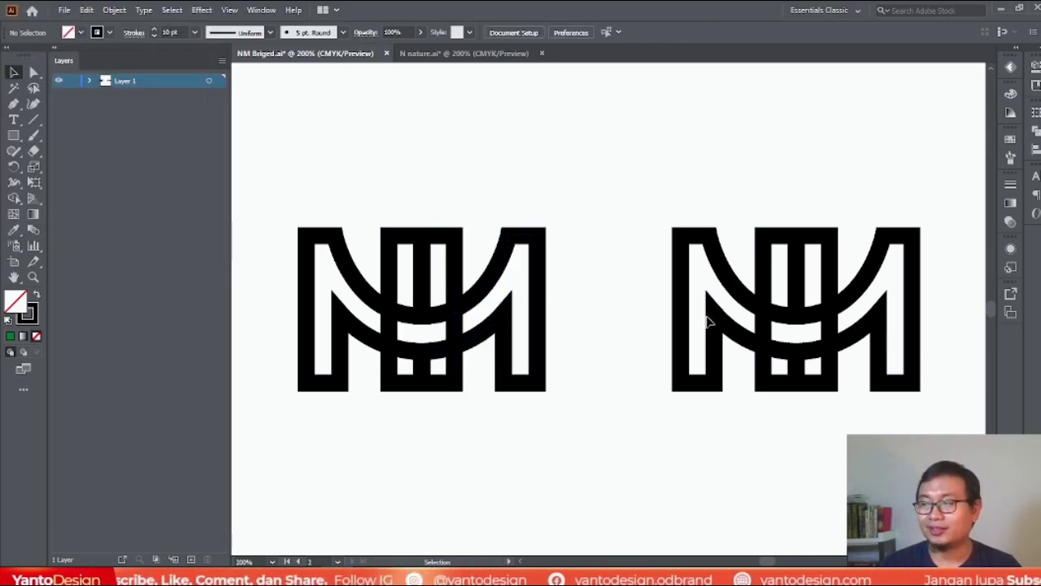
Examine the finished reference NM monogram up close, including the paths that make up its strokes.
{"action": "scroll", "coordinate": [616, 296], "scroll_direction": "down", "scroll_amount": 3}
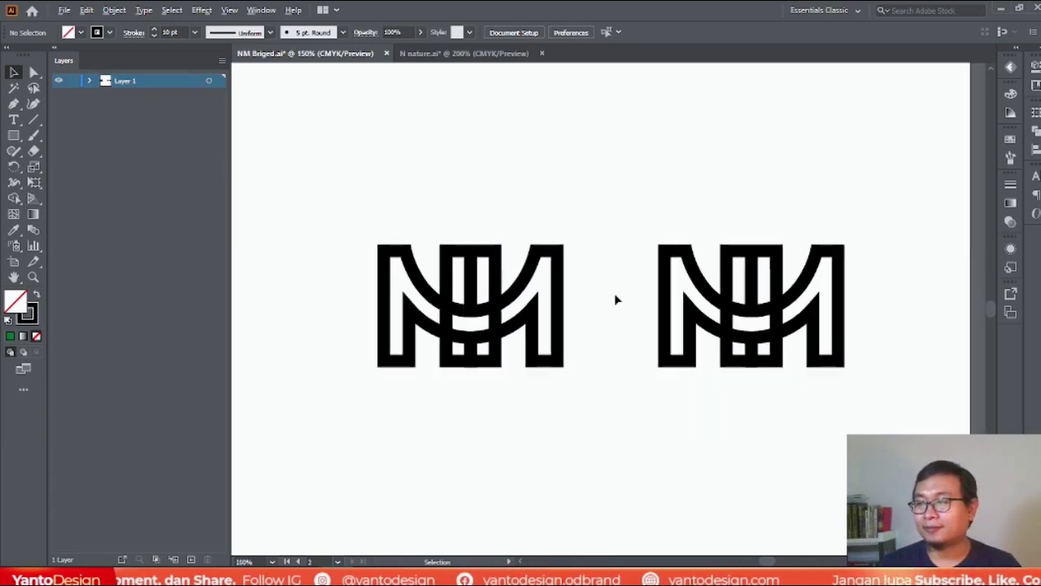
{"action": "scroll", "coordinate": [786, 312], "scroll_direction": "up", "scroll_amount": 3}
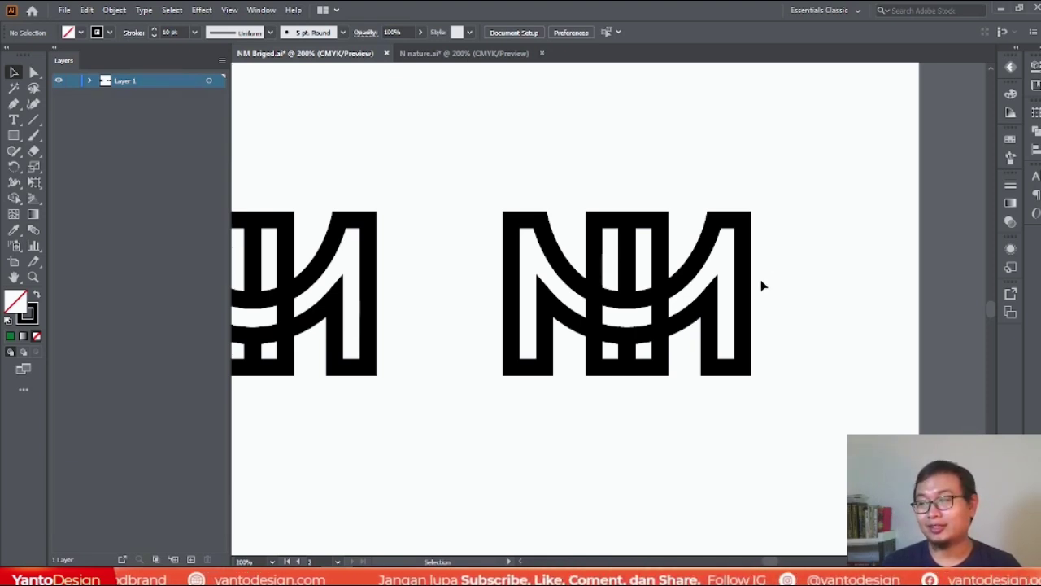
{"action": "scroll", "coordinate": [675, 353], "scroll_direction": "up", "scroll_amount": 2}
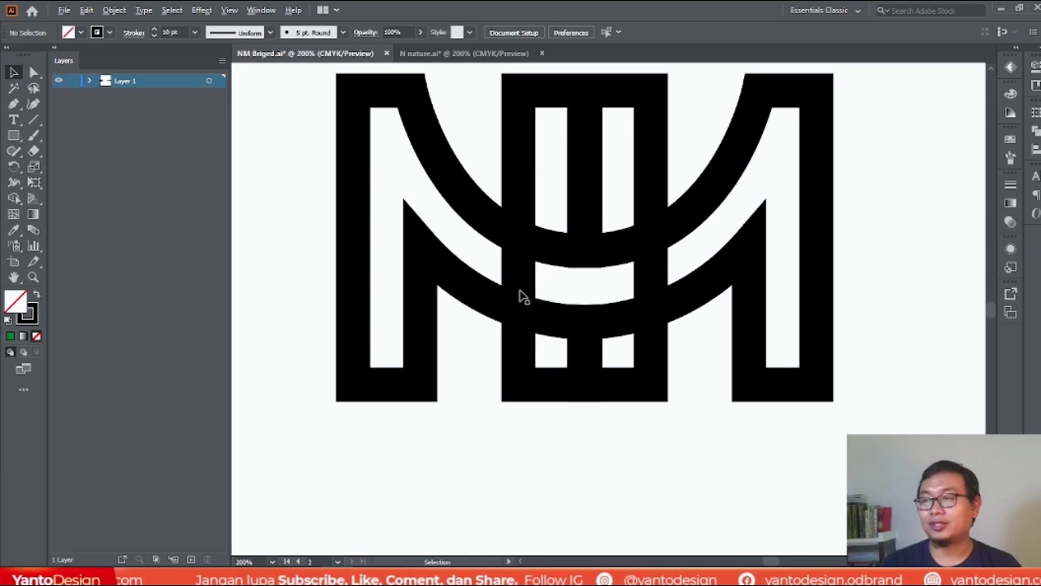
{"action": "scroll", "coordinate": [521, 295], "scroll_direction": "down", "scroll_amount": 2}
{"action": "left_click_drag", "start_coordinate": [516, 132], "coordinate": [638, 247]}
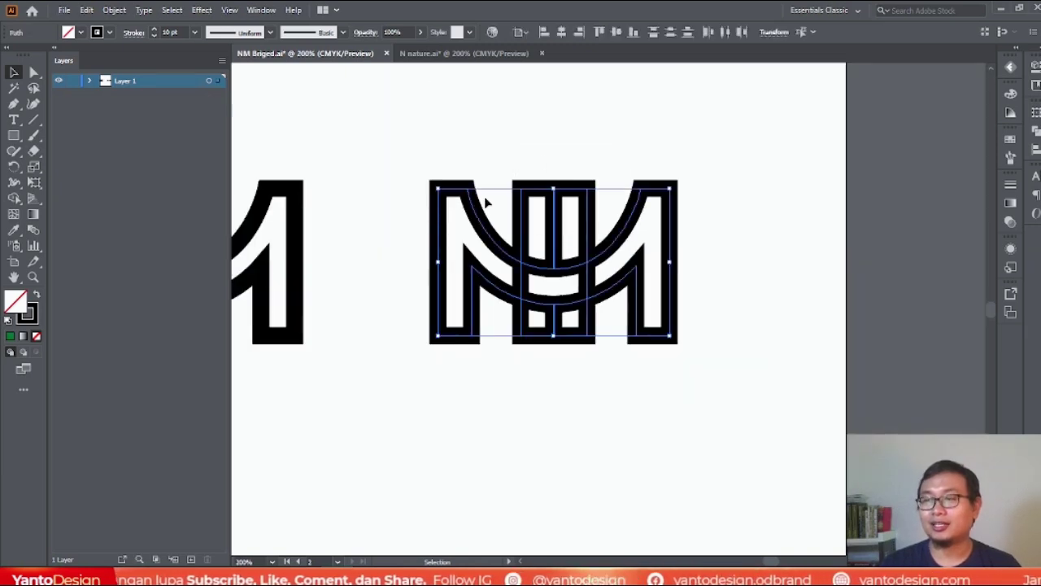
{"action": "scroll", "coordinate": [586, 212], "scroll_direction": "down", "scroll_amount": 2}
{"action": "scroll", "coordinate": [309, 214], "scroll_direction": "down", "scroll_amount": 1}
Expand all paths of the newly assembled NM monogram into shapes, with only Stroke enabled and Fill disabled.
{"action": "scroll", "coordinate": [309, 213], "scroll_direction": "up", "scroll_amount": 3}
{"action": "left_click_drag", "start_coordinate": [362, 88], "coordinate": [676, 232]}
{"action": "right_click", "coordinate": [534, 213]}
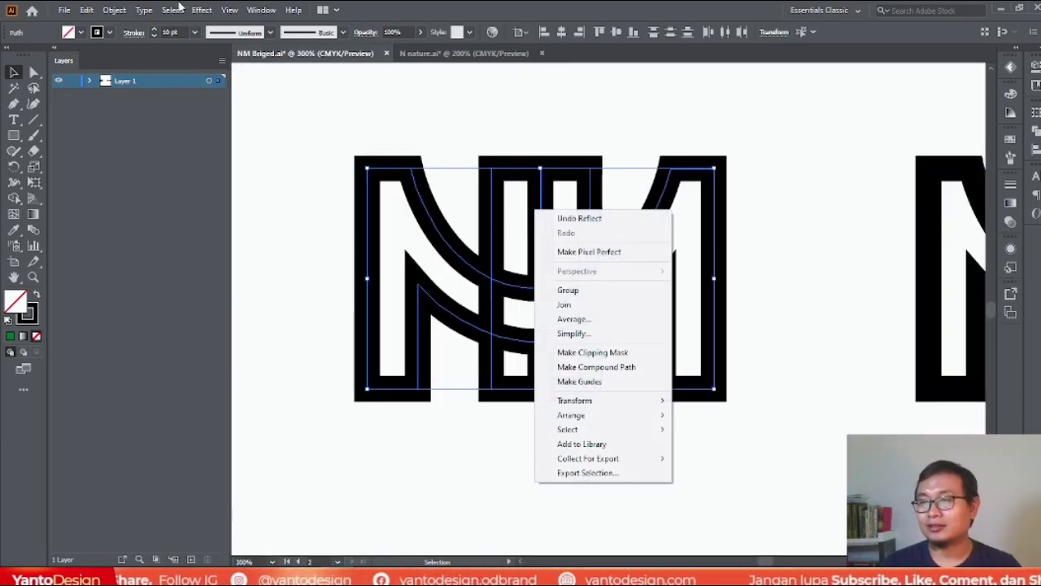
{"action": "left_click", "coordinate": [120, 11]}
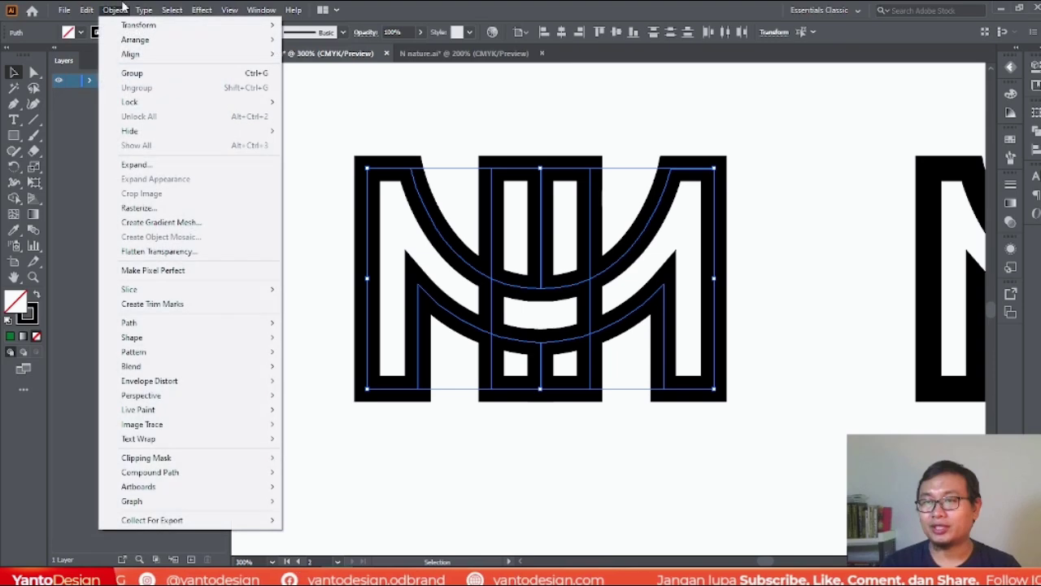
{"action": "left_click", "coordinate": [174, 166]}
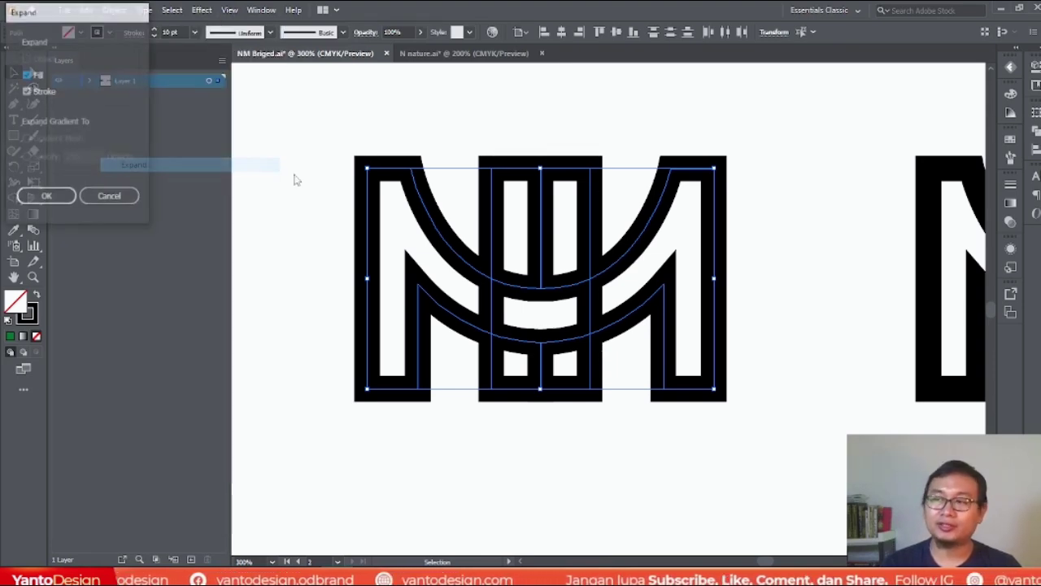
{"action": "left_click", "coordinate": [28, 75]}
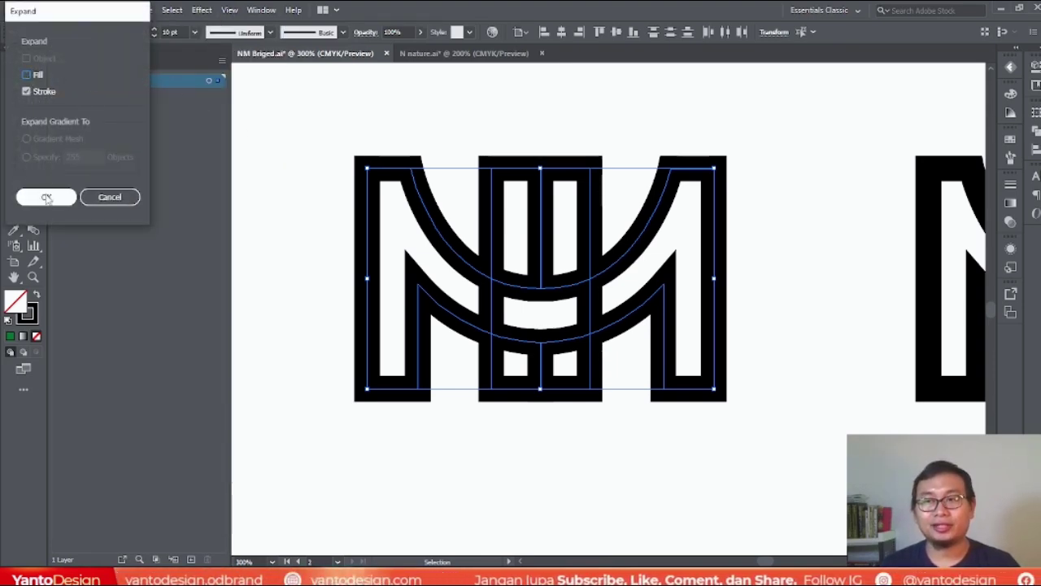
{"action": "left_click", "coordinate": [49, 196]}
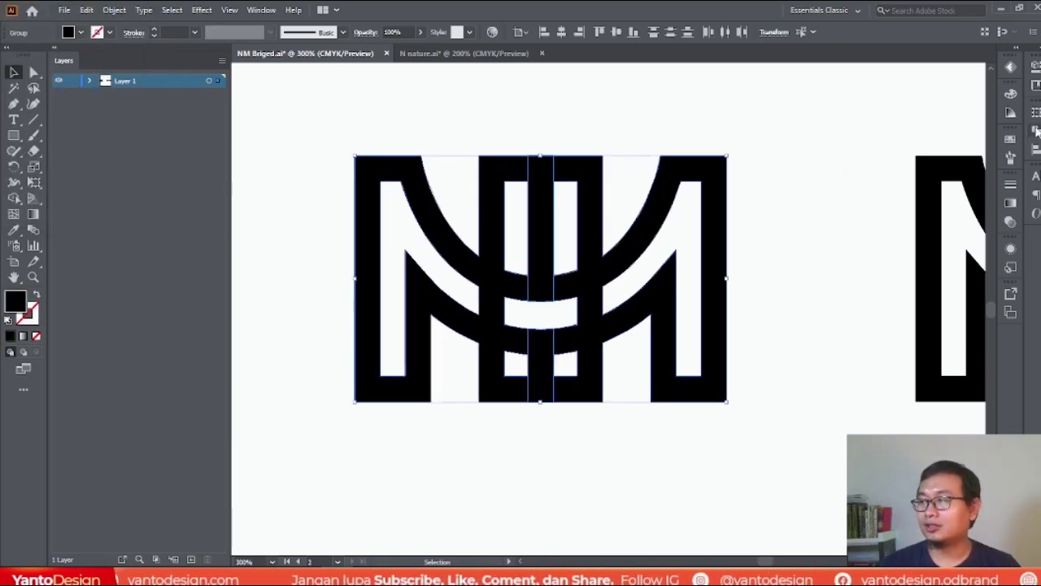
Merge the expanded NM monogram into a single compound shape with the Pathfinder's Unite operation, and deselect it.
{"action": "left_click", "coordinate": [264, 10]}
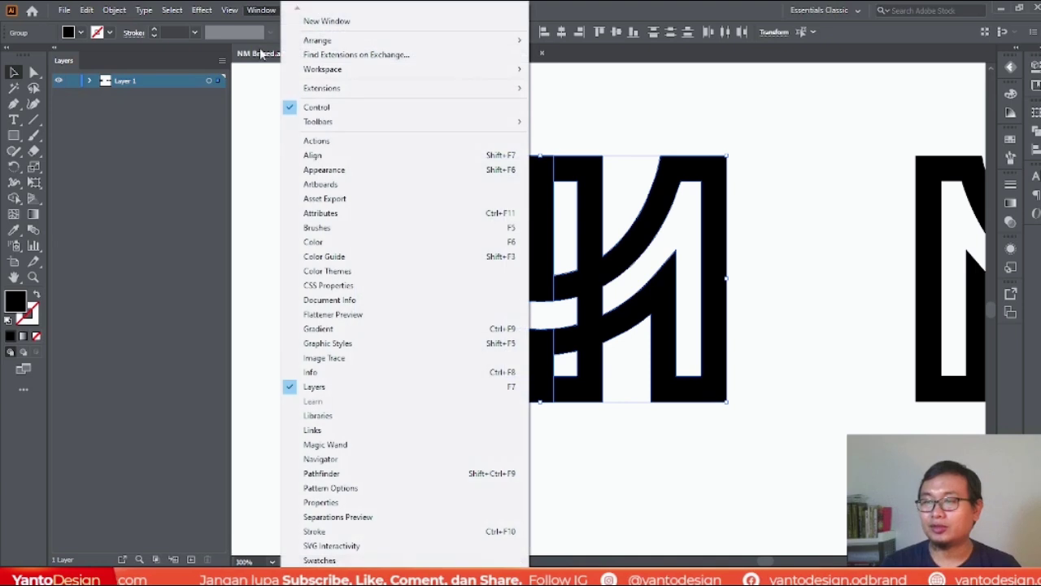
{"action": "left_click", "coordinate": [350, 475]}
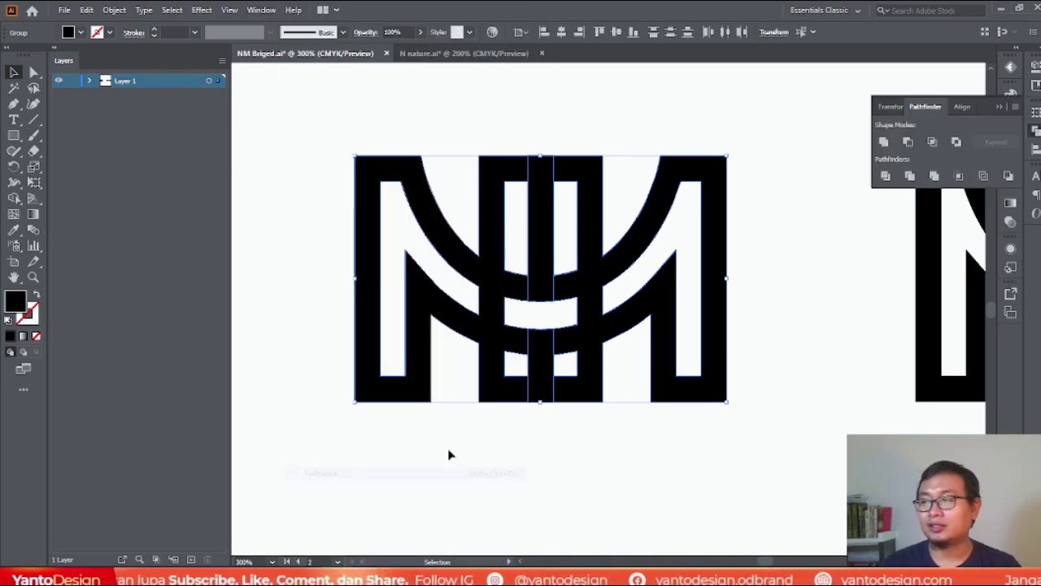
{"action": "left_click", "coordinate": [885, 143]}
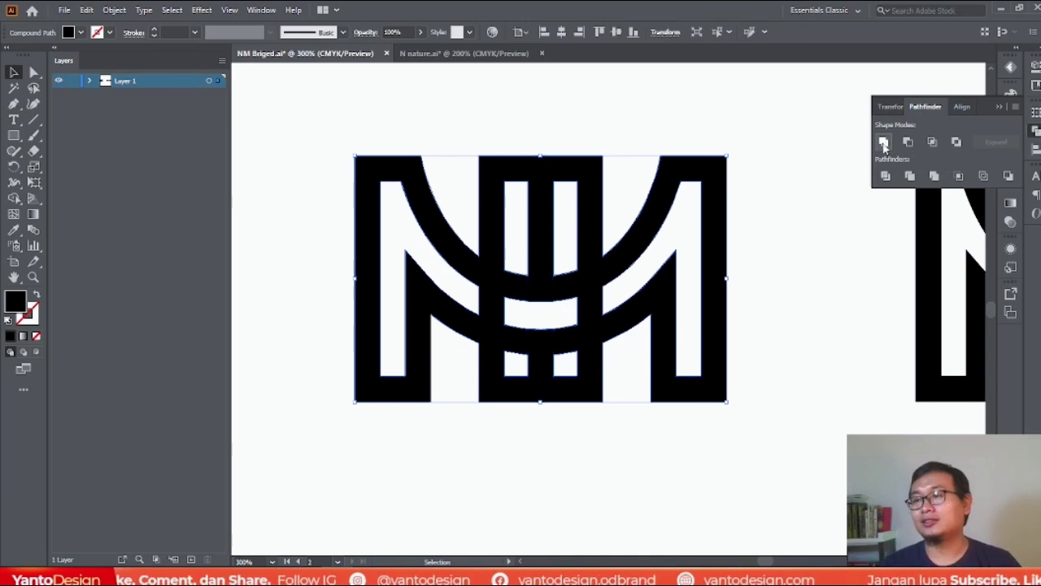
{"action": "left_click", "coordinate": [637, 97]}
Remove the extra anchor points forming the flat notch in the upper edge of the monogram's central opening, and deselect the shape.
{"action": "scroll", "coordinate": [542, 314], "scroll_direction": "up", "scroll_amount": 1}
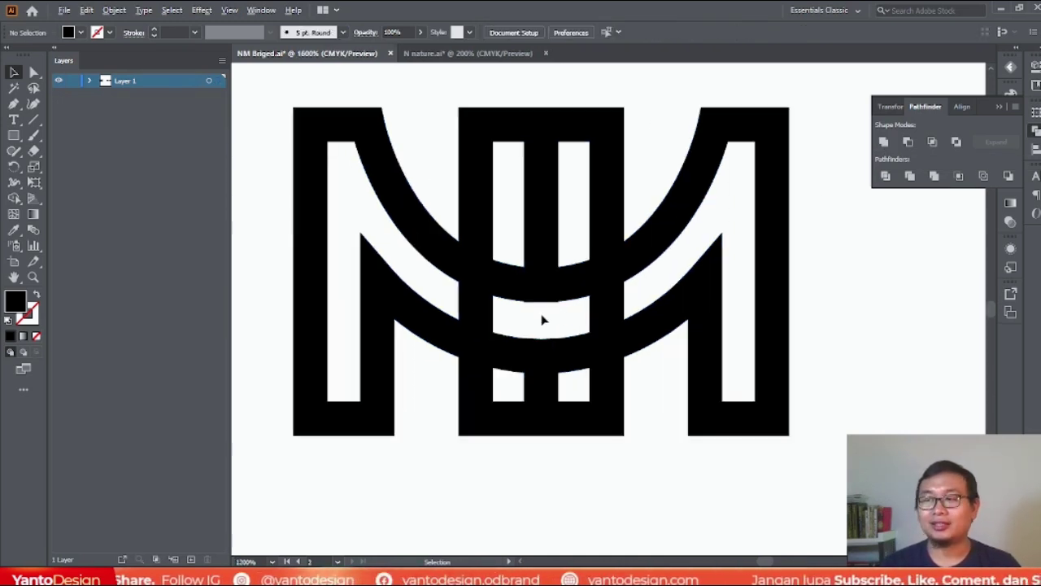
{"action": "scroll", "coordinate": [544, 319], "scroll_direction": "up", "scroll_amount": 1}
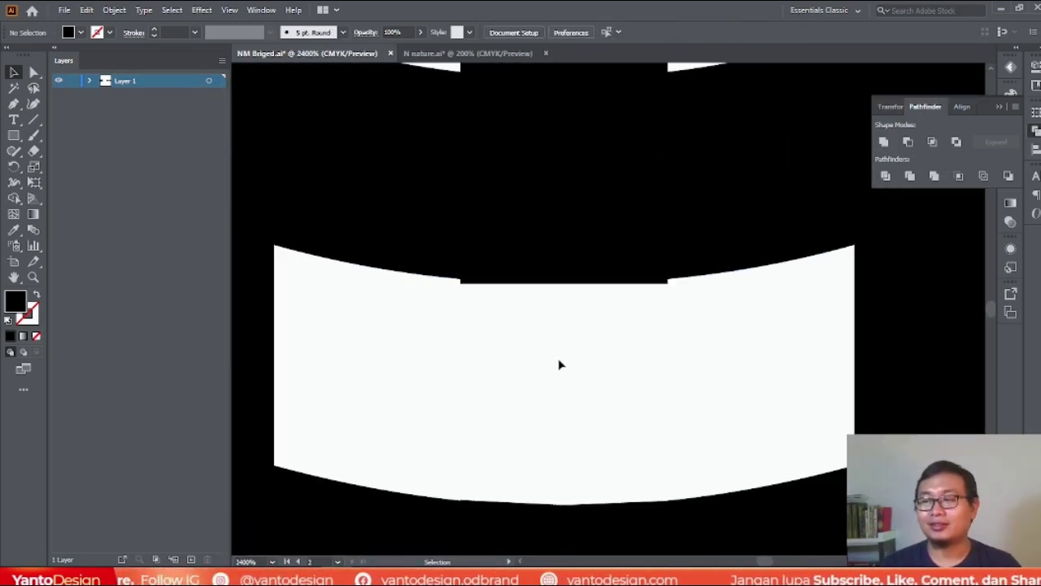
{"action": "left_click", "coordinate": [34, 71]}
{"action": "left_click", "coordinate": [549, 294]}
{"action": "left_click_drag", "start_coordinate": [431, 304], "coordinate": [486, 281]}
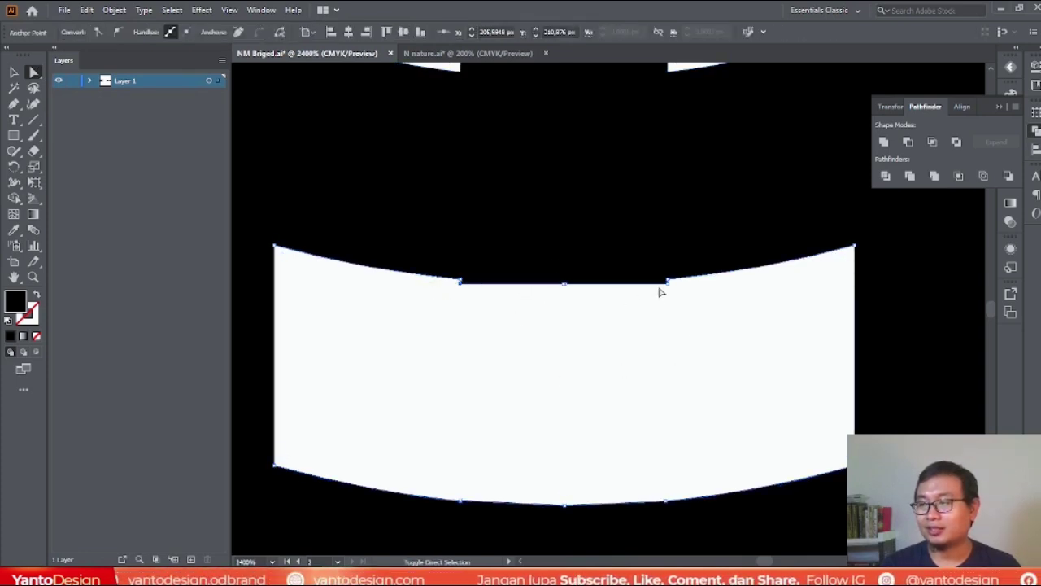
{"action": "left_click", "coordinate": [668, 282], "text": "shift"}
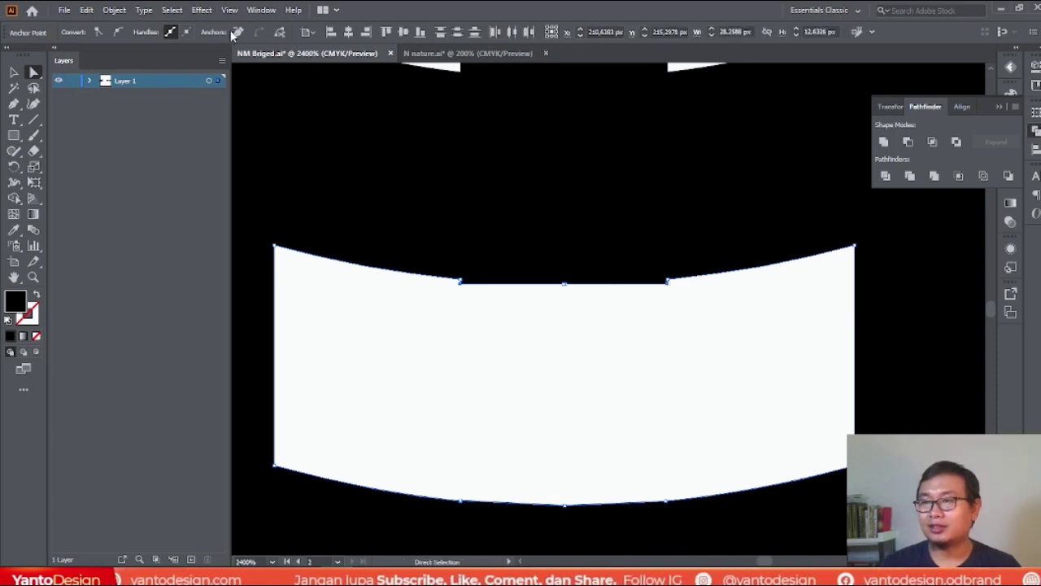
{"action": "left_click", "coordinate": [371, 106]}
{"action": "scroll", "coordinate": [519, 326], "scroll_direction": "down", "scroll_amount": 3, "text": "alt"}
{"action": "scroll", "coordinate": [519, 327], "scroll_direction": "down", "scroll_amount": 3, "text": "alt"}
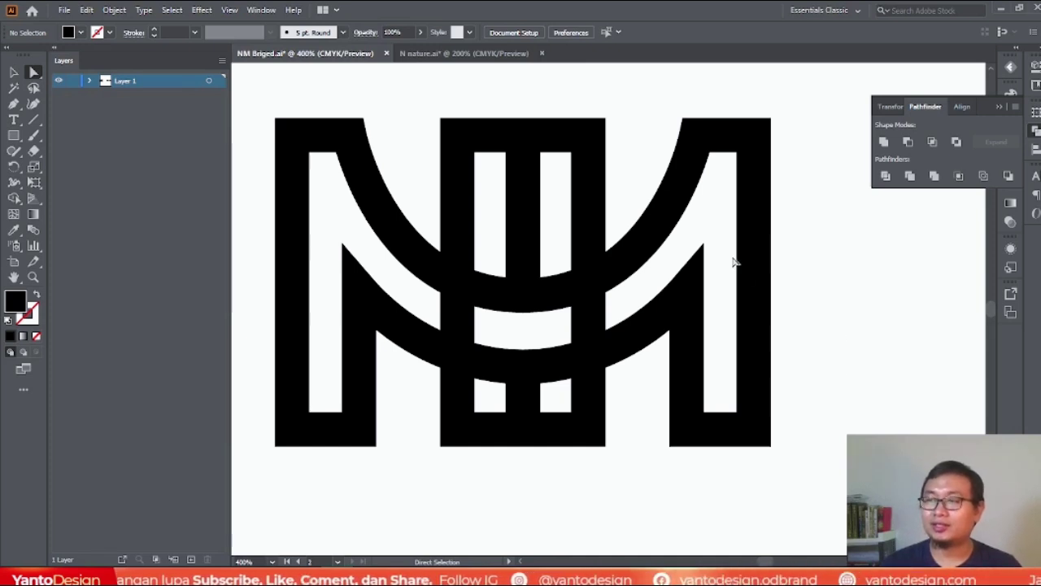
Examine the cleaned-up monogram and compare it with the shaded final NM logo on the first artboard.
{"action": "scroll", "coordinate": [735, 262], "scroll_direction": "up", "scroll_amount": 2}
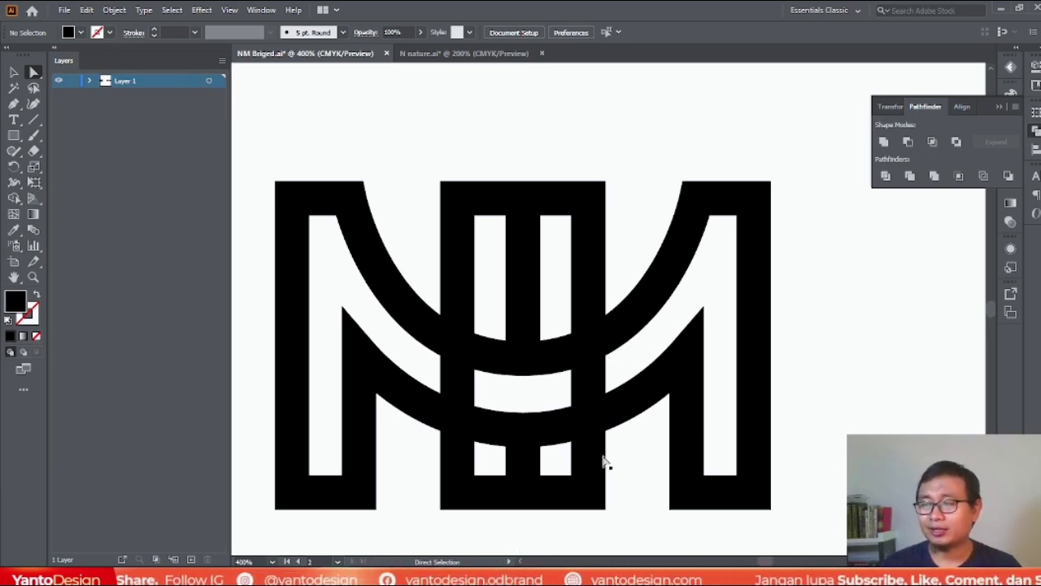
{"action": "scroll", "coordinate": [565, 470], "scroll_direction": "down", "scroll_amount": 1}
{"action": "scroll", "coordinate": [565, 470], "scroll_direction": "down", "scroll_amount": 2}
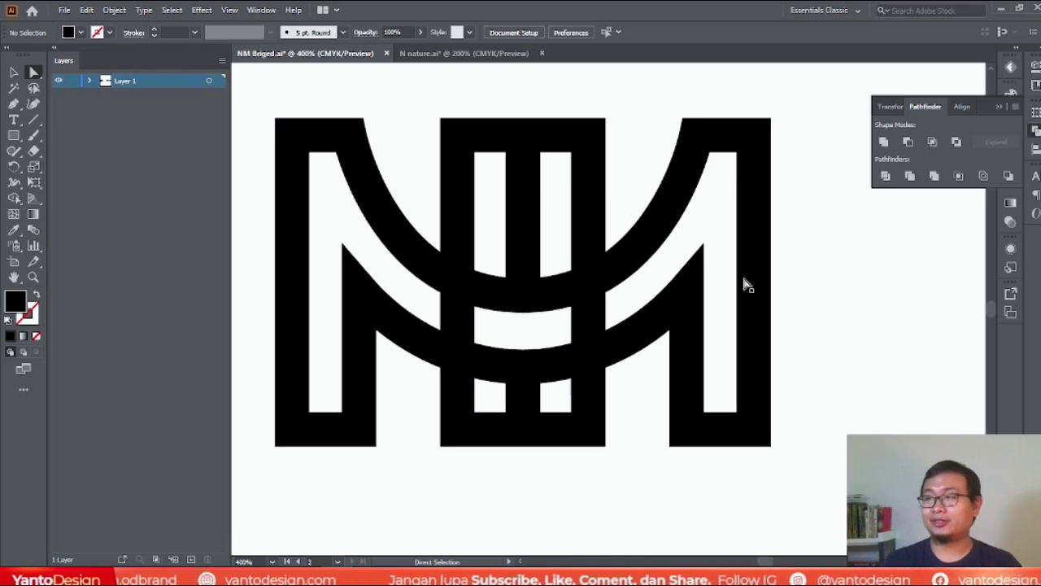
{"action": "scroll", "coordinate": [865, 322], "scroll_direction": "down", "scroll_amount": 5}
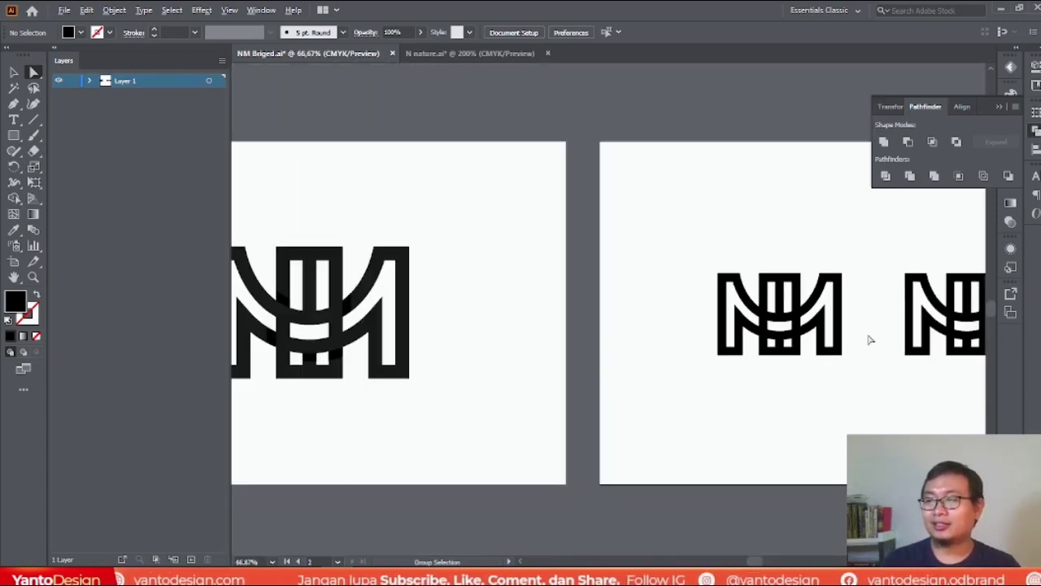
{"action": "scroll", "coordinate": [873, 340], "scroll_direction": "down", "scroll_amount": 1}
{"action": "scroll", "coordinate": [366, 230], "scroll_direction": "up", "scroll_amount": 5}
{"action": "scroll", "coordinate": [616, 333], "scroll_direction": "down", "scroll_amount": 1}
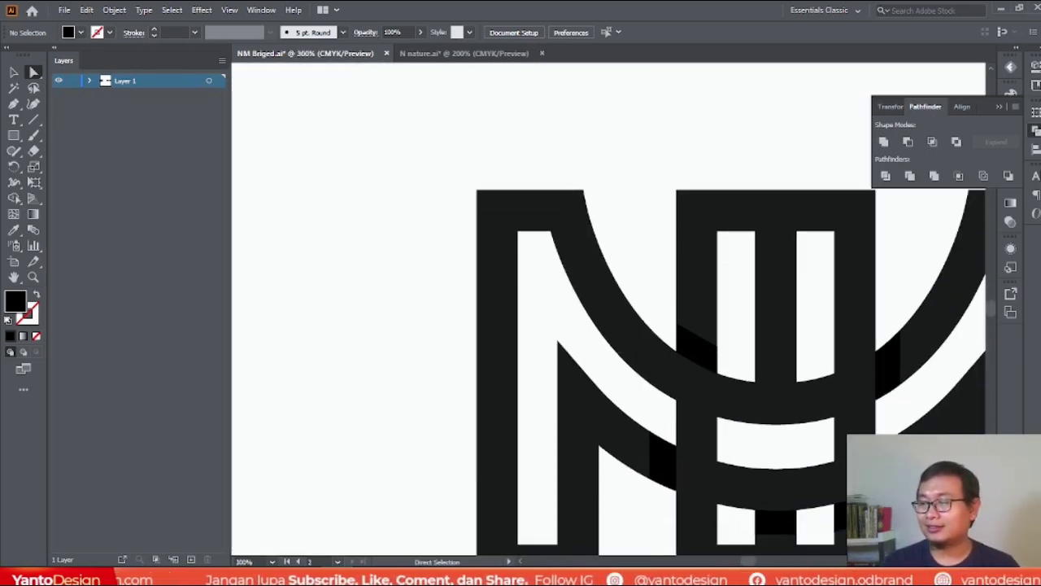
{"action": "scroll", "coordinate": [569, 276], "scroll_direction": "up", "scroll_amount": 2}
{"action": "scroll", "coordinate": [342, 288], "scroll_direction": "down", "scroll_amount": 1}
{"action": "scroll", "coordinate": [727, 399], "scroll_direction": "down", "scroll_amount": 1}
{"action": "scroll", "coordinate": [573, 251], "scroll_direction": "down", "scroll_amount": 1}
{"action": "scroll", "coordinate": [573, 250], "scroll_direction": "up", "scroll_amount": 1}
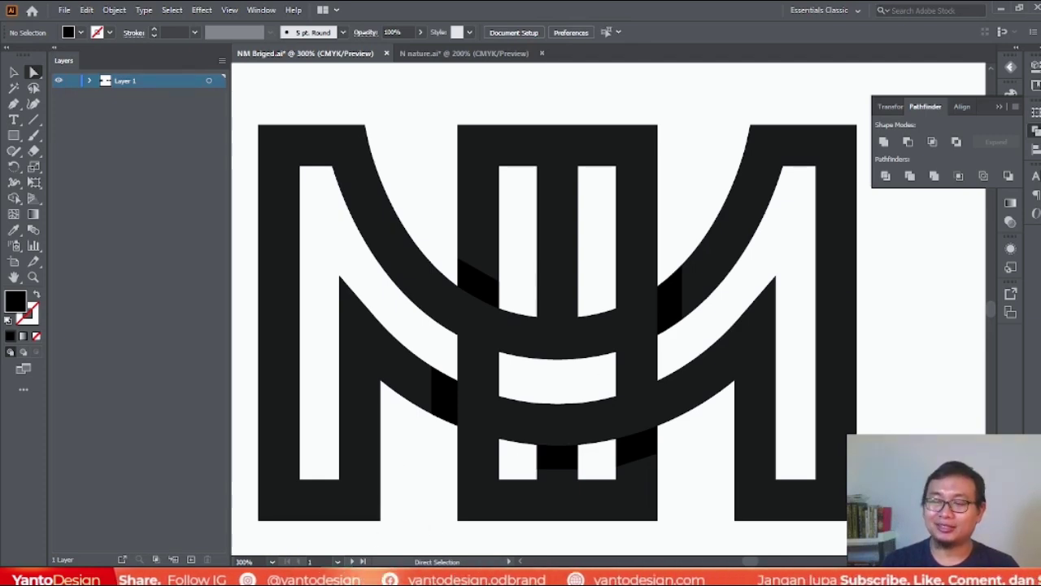
Switch to the browser and review the NM Bridge Logo listing on LogoGround.
{"action": "key", "text": "alt+Tab"}
{"action": "left_click", "coordinate": [260, 13]}
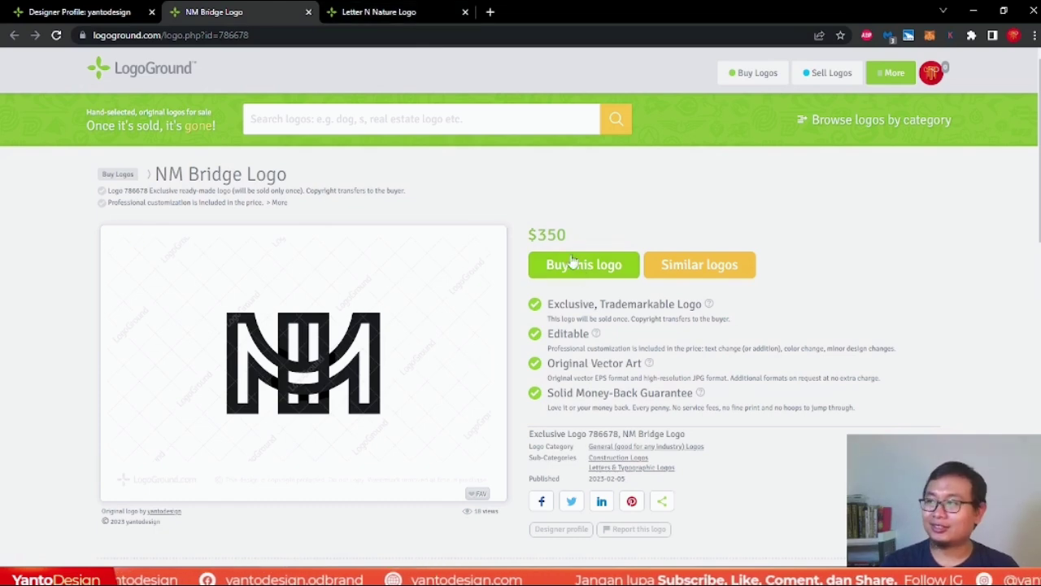
{"action": "scroll", "coordinate": [333, 411], "scroll_direction": "down", "scroll_amount": 1}
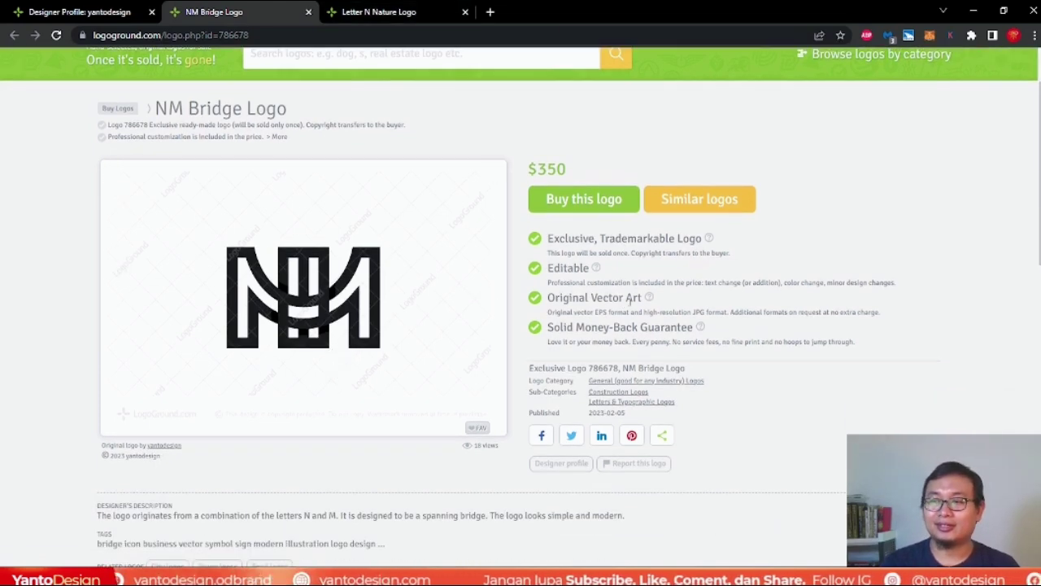
Return to Illustrator and bring up the N nature.ai document with its three N variations.
{"action": "key", "text": "alt+Tab"}
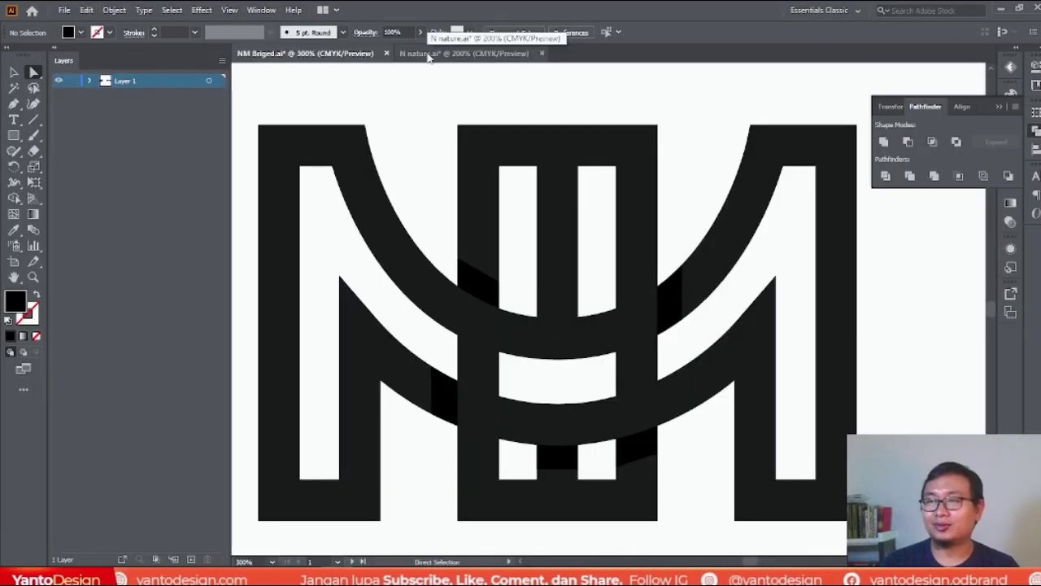
{"action": "left_click", "coordinate": [429, 55]}
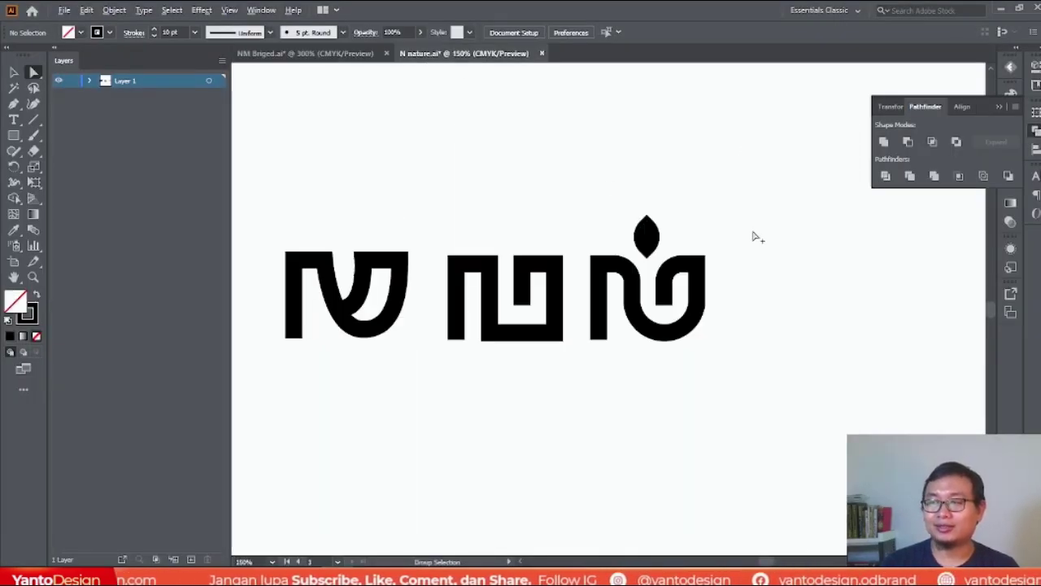
{"action": "scroll", "coordinate": [752, 230], "scroll_direction": "down", "scroll_amount": 1}
{"action": "scroll", "coordinate": [570, 240], "scroll_direction": "up", "scroll_amount": 1}
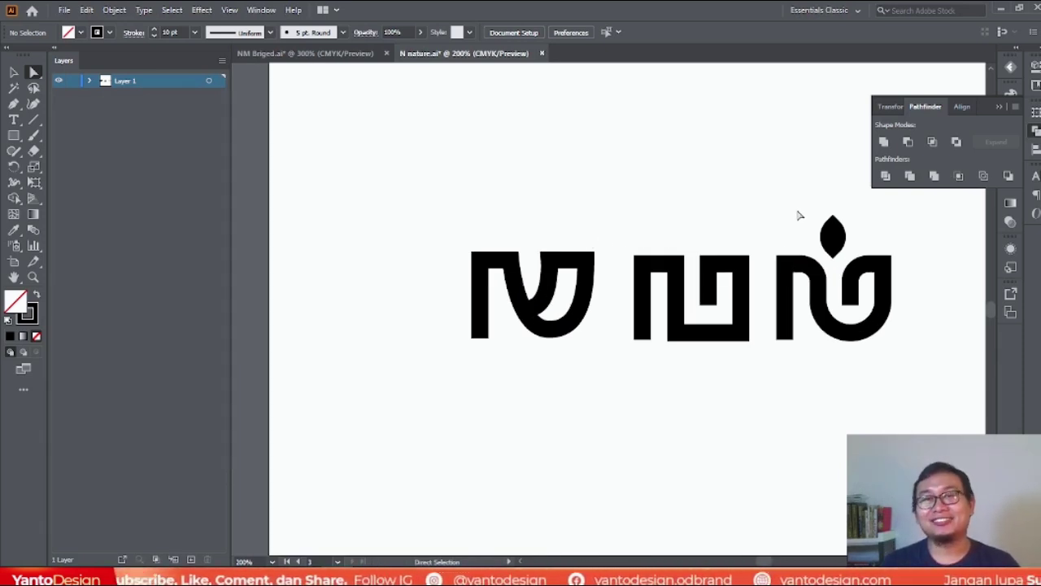
Lengthen the left direction handle of the first N's bottom anchor to make its lower curve fuller, and deselect the path.
{"action": "left_click", "coordinate": [541, 330]}
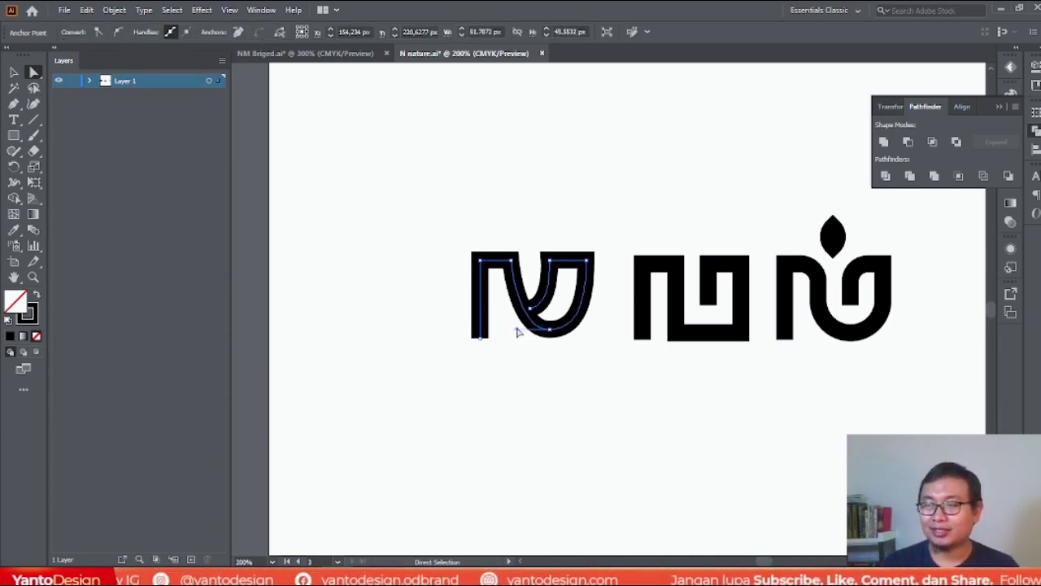
{"action": "left_click", "coordinate": [549, 329]}
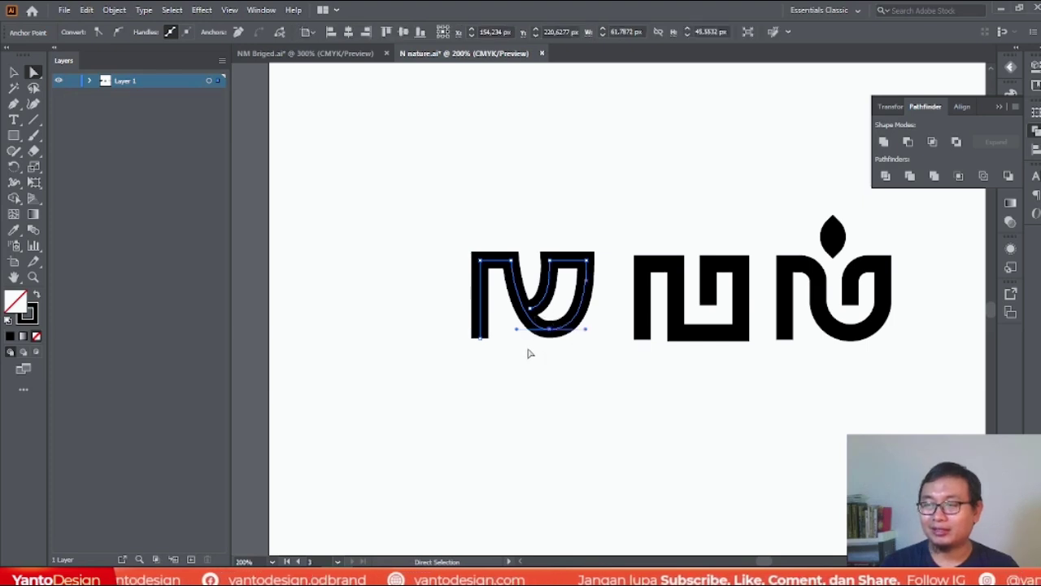
{"action": "mouse_move", "coordinate": [517, 334]}
{"action": "left_mouse_down"}
{"action": "mouse_move", "coordinate": [493, 331]}
{"action": "mouse_move", "coordinate": [503, 336]}
{"action": "left_mouse_up"}
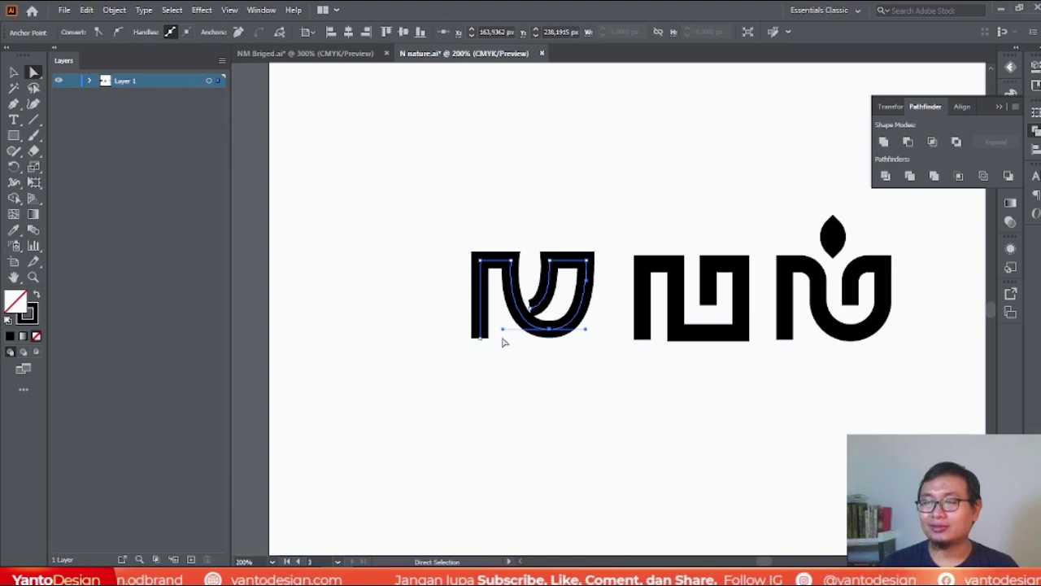
{"action": "left_click", "coordinate": [505, 332]}
{"action": "left_click", "coordinate": [508, 332]}
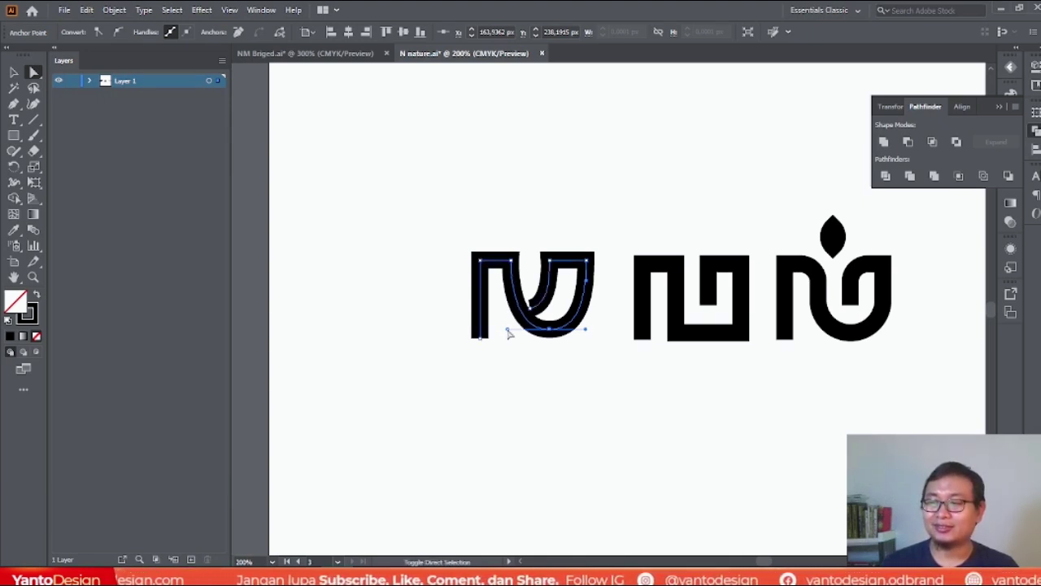
{"action": "left_click", "coordinate": [589, 398]}
Move the first N's inner end point onto the main curved stroke and bend its handle downward so the strokes merge smoothly.
{"action": "scroll", "coordinate": [558, 318], "scroll_direction": "up", "scroll_amount": 1}
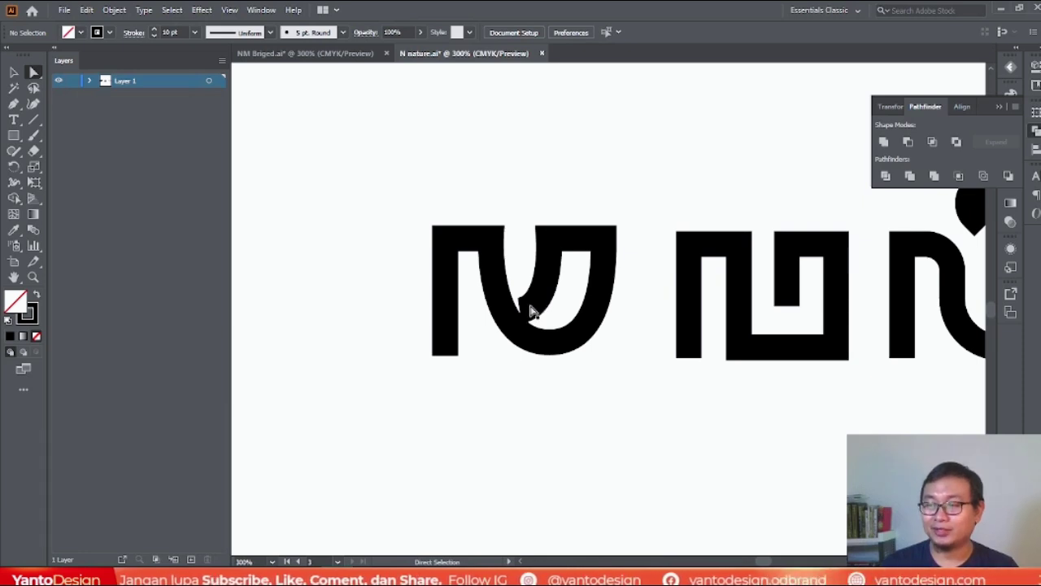
{"action": "left_click", "coordinate": [528, 317]}
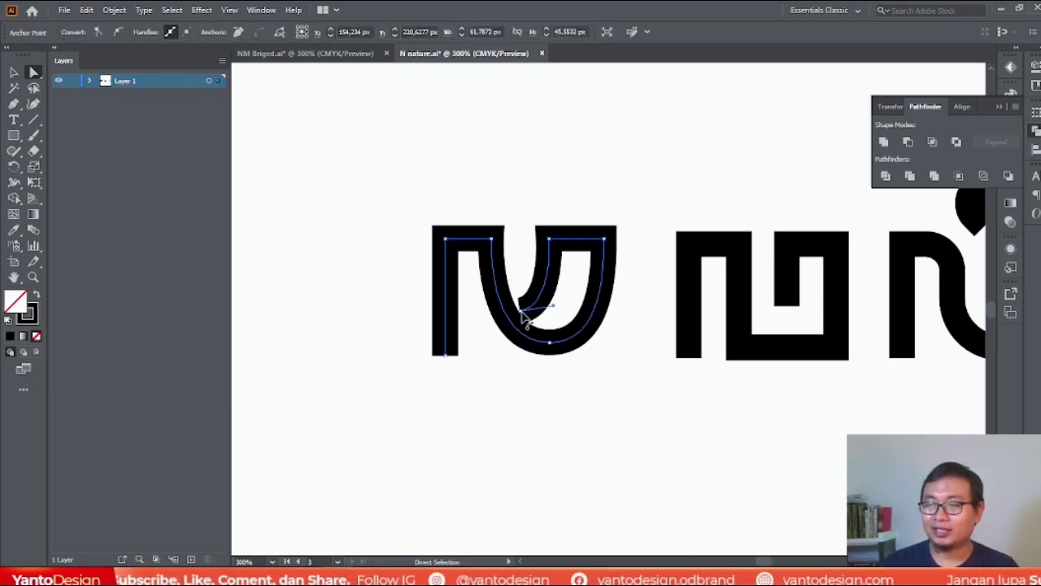
{"action": "left_click_drag", "start_coordinate": [525, 320], "coordinate": [508, 317]}
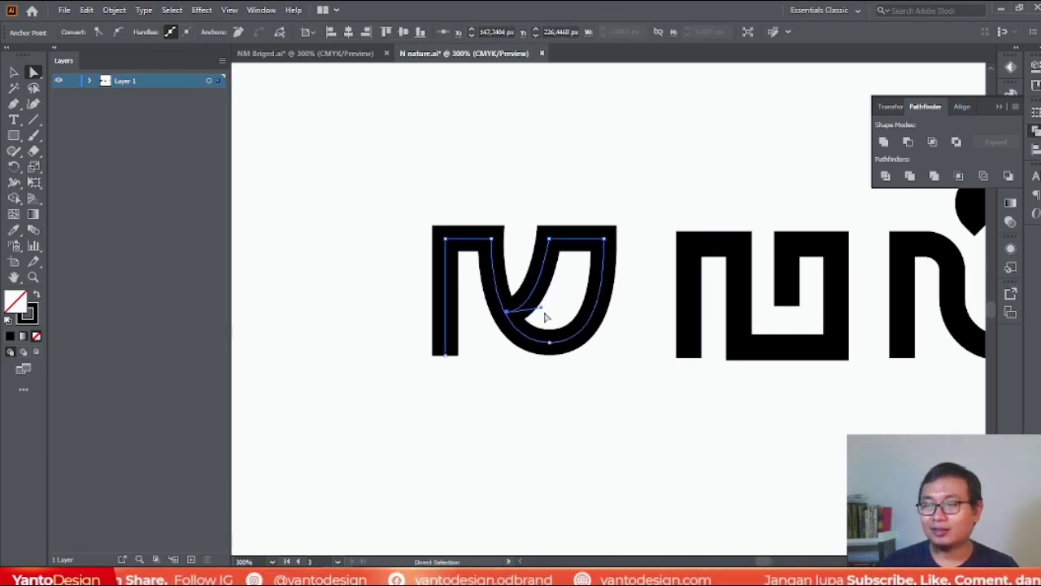
{"action": "left_click_drag", "start_coordinate": [543, 310], "coordinate": [555, 325]}
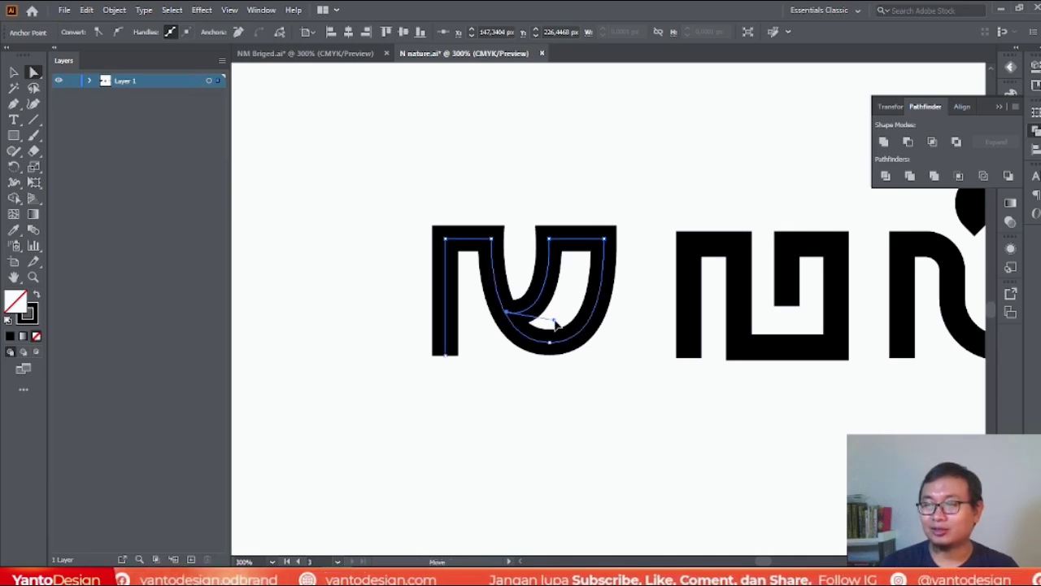
{"action": "left_click", "coordinate": [627, 367]}
{"action": "scroll", "coordinate": [428, 317], "scroll_direction": "down", "scroll_amount": 2}
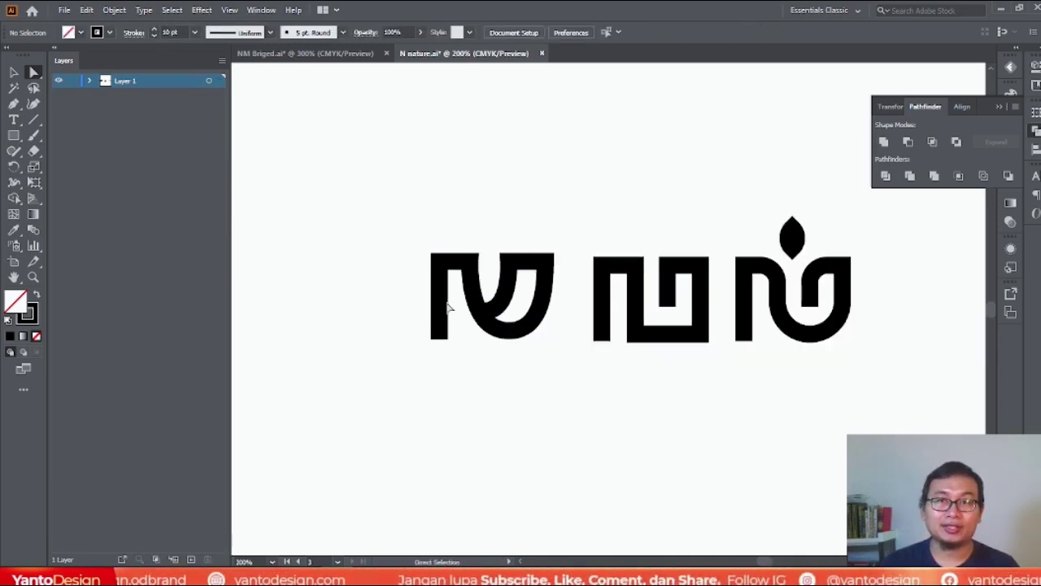
Examine the square-cornered second N's path alongside the rounded leaf version, and clear the selection.
{"action": "scroll", "coordinate": [627, 297], "scroll_direction": "up", "scroll_amount": 1}
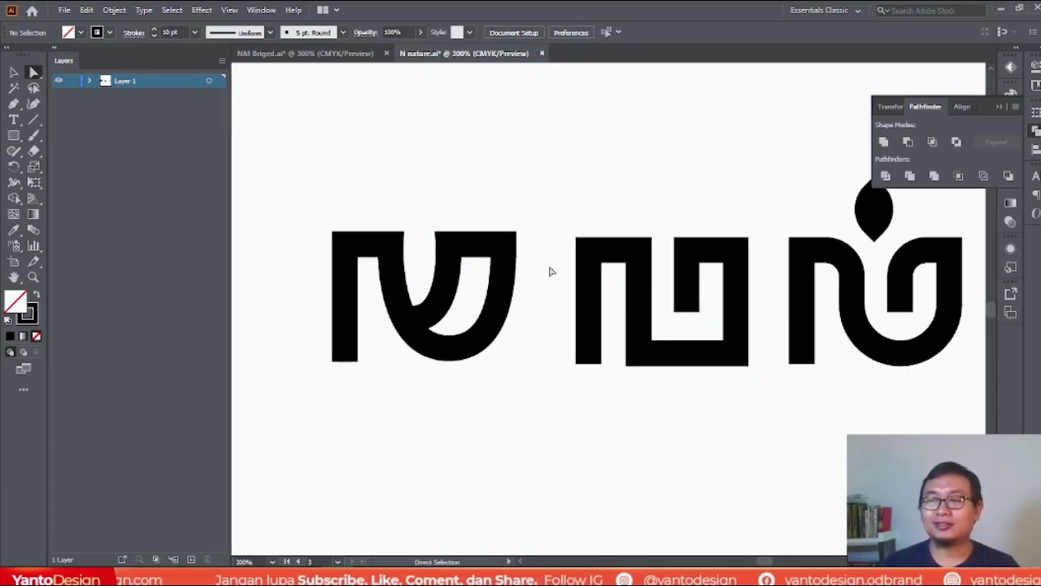
{"action": "left_click_drag", "start_coordinate": [542, 181], "coordinate": [765, 427]}
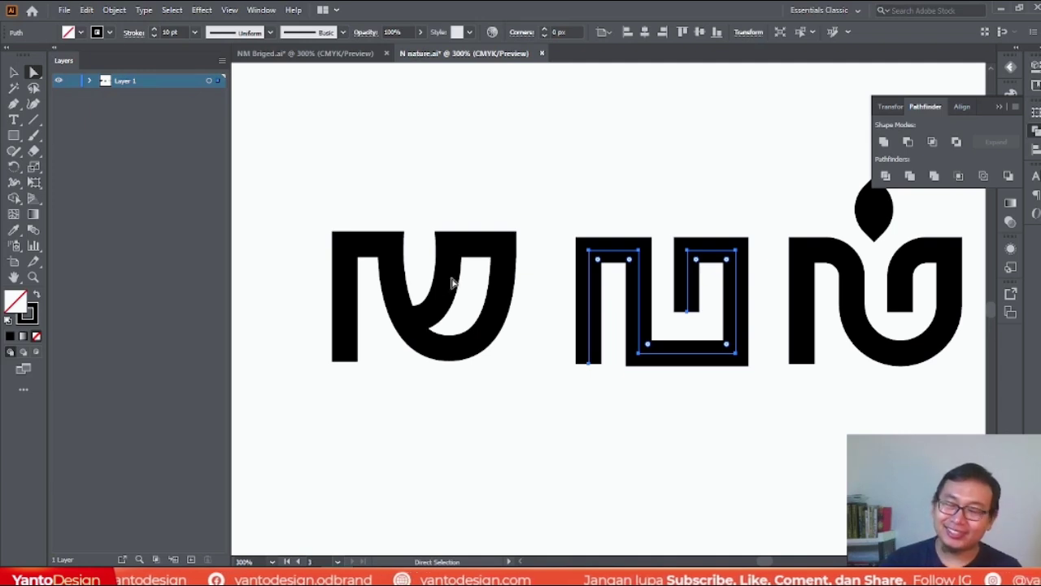
{"action": "scroll", "coordinate": [668, 223], "scroll_direction": "right", "scroll_amount": 2}
{"action": "scroll", "coordinate": [668, 223], "scroll_direction": "up", "scroll_amount": 1}
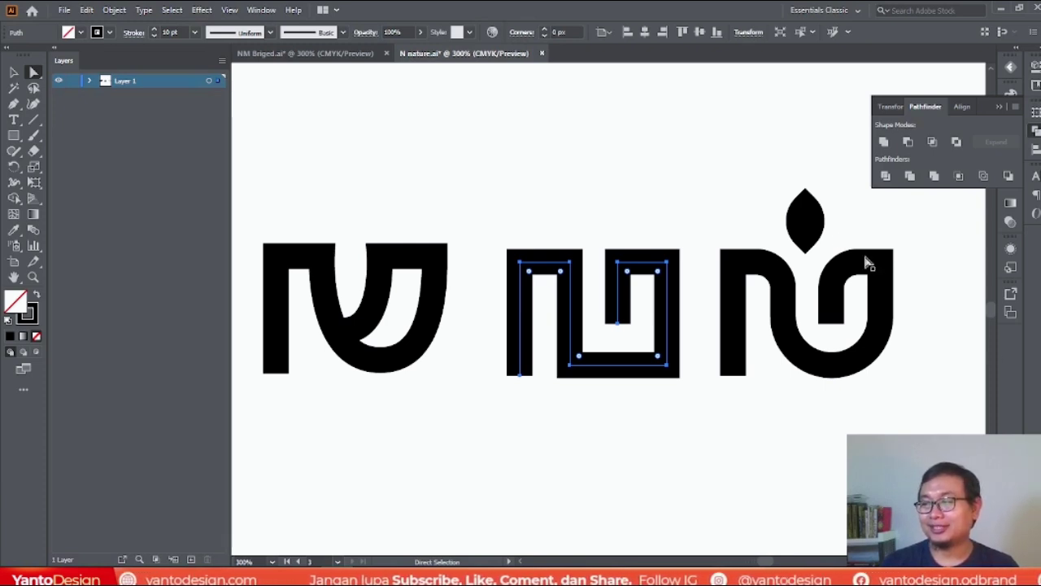
{"action": "left_click", "coordinate": [776, 271]}
{"action": "key", "text": "ctrl+shift+a"}
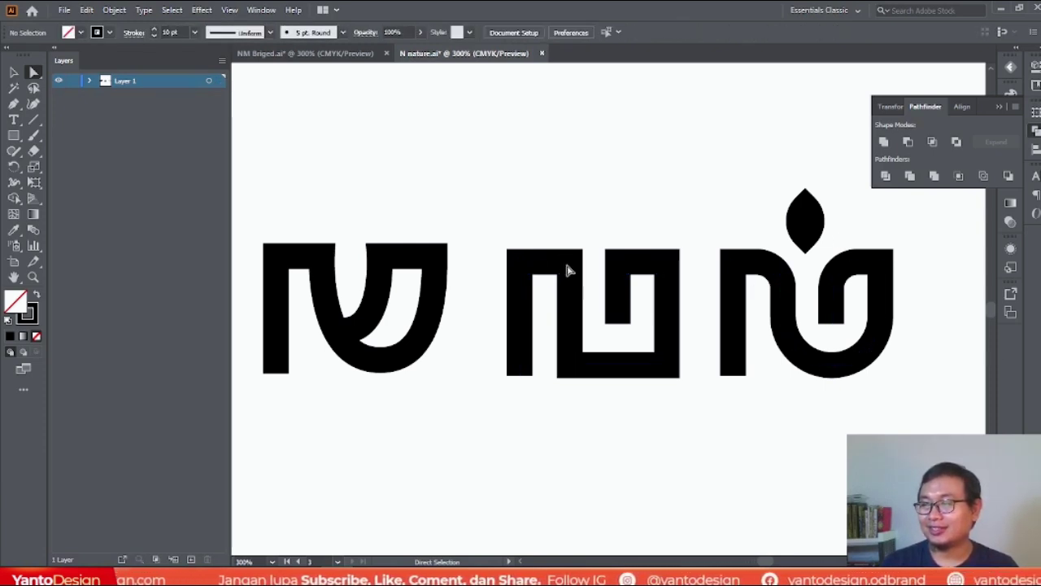
Round the second N's upper corner where the first arch turns downward, with a radius of about 10.9 px.
{"action": "left_click", "coordinate": [570, 267]}
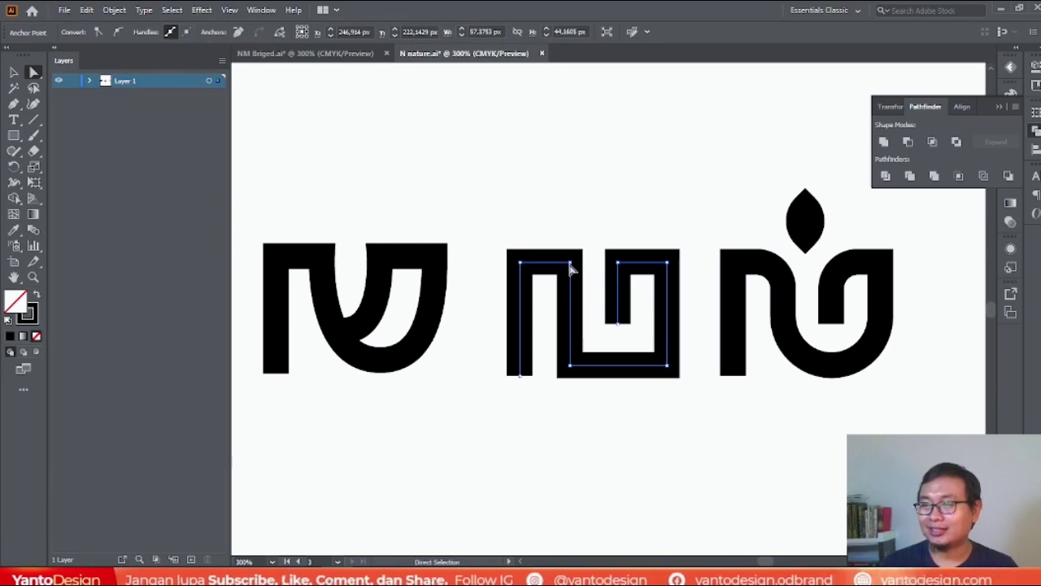
{"action": "left_click", "coordinate": [569, 265]}
{"action": "left_click_drag", "start_coordinate": [561, 274], "coordinate": [550, 299]}
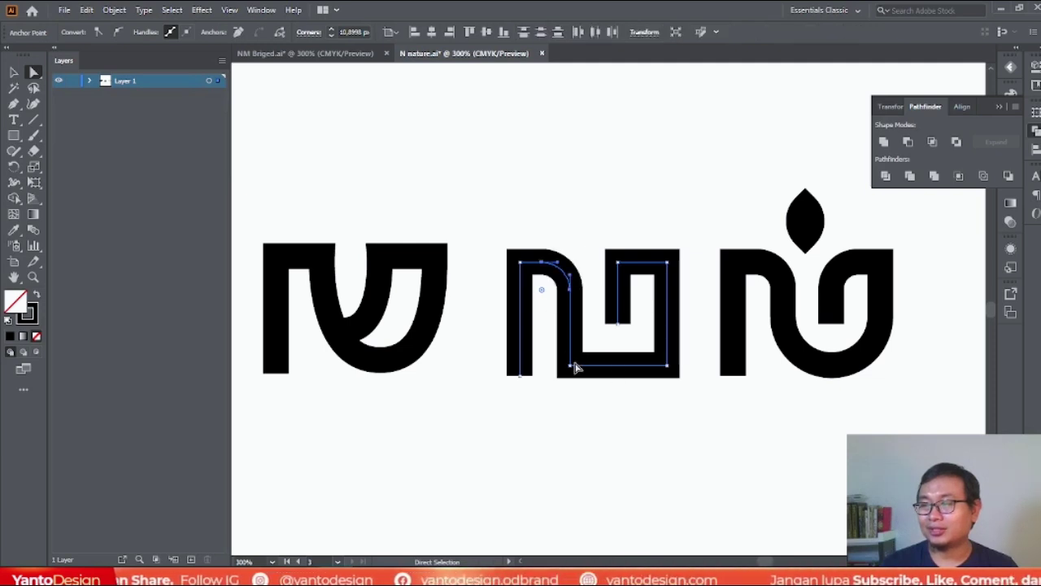
Round both lower corners of the second N together into a full U-shaped curve, with a radius of about 18.9 px, and deselect.
{"action": "left_click", "coordinate": [570, 365]}
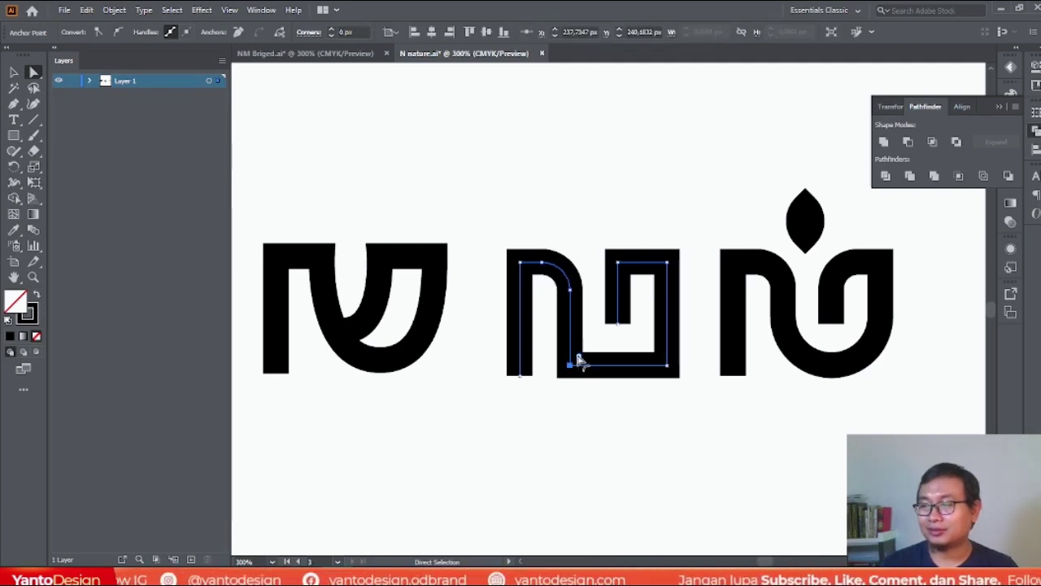
{"action": "left_click_drag", "start_coordinate": [597, 342], "coordinate": [697, 413]}
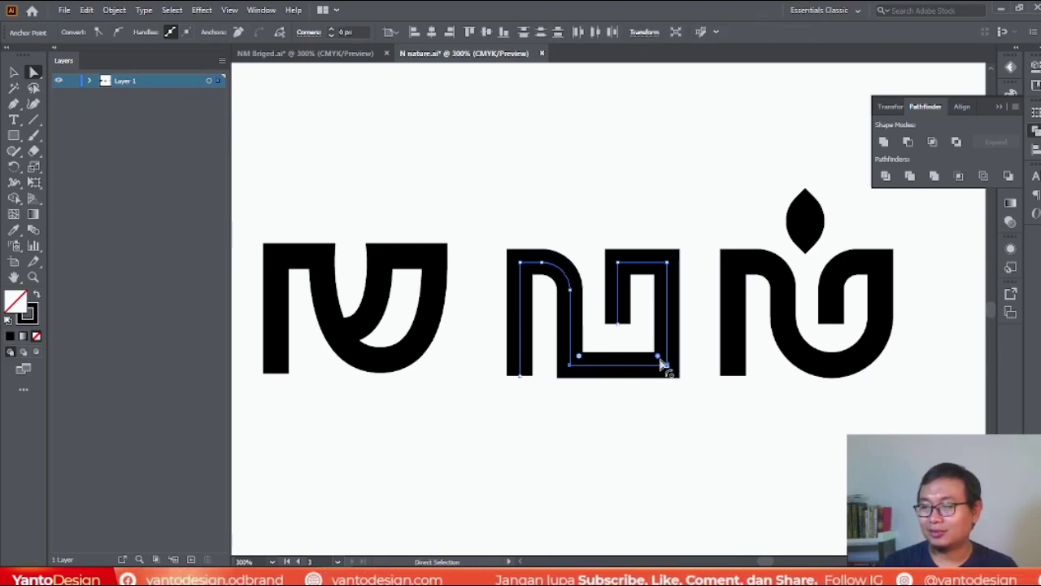
{"action": "left_click", "coordinate": [572, 364]}
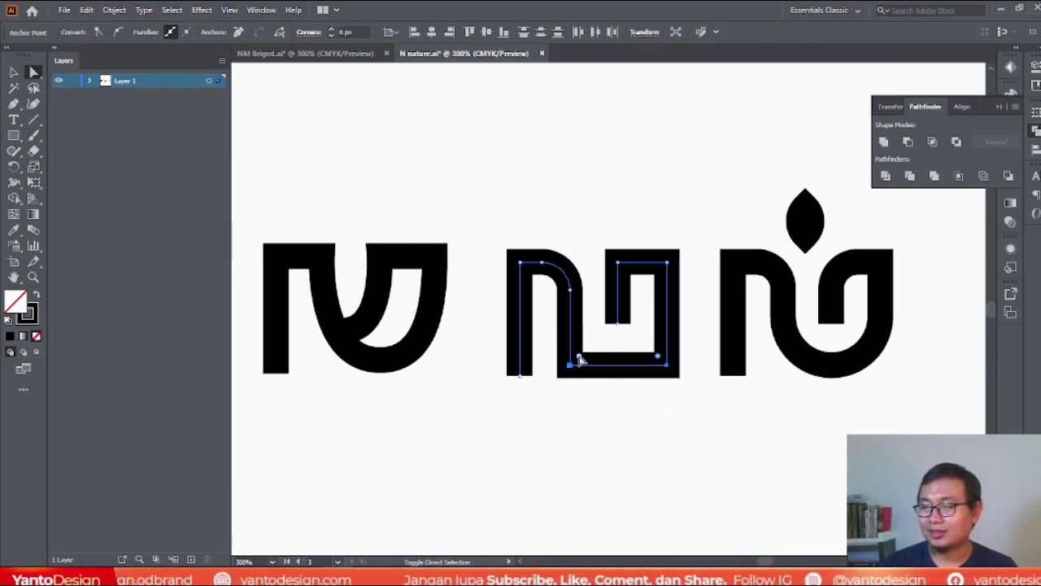
{"action": "left_click_drag", "start_coordinate": [578, 359], "coordinate": [610, 279]}
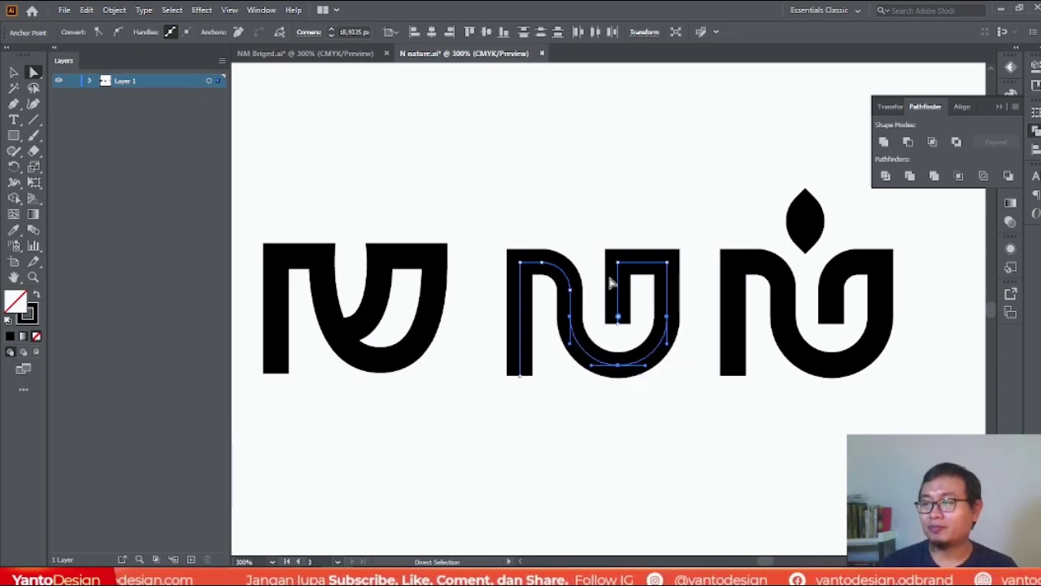
{"action": "left_click", "coordinate": [667, 402]}
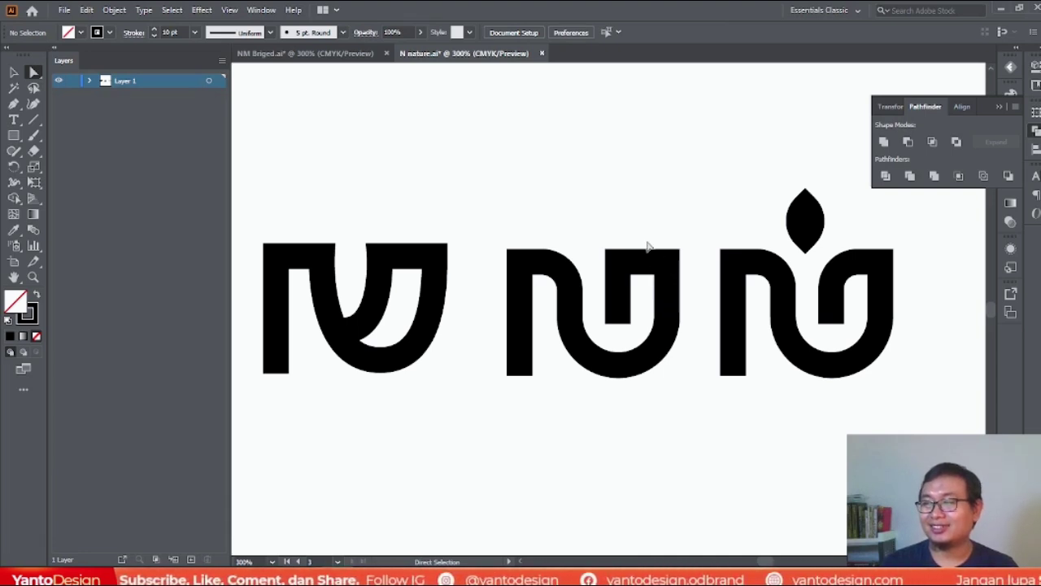
Try rounding the upper inner corner of the second N's second arch with radii of about 15.7 px and 12.6 px.
{"action": "left_click_drag", "start_coordinate": [645, 239], "coordinate": [650, 310]}
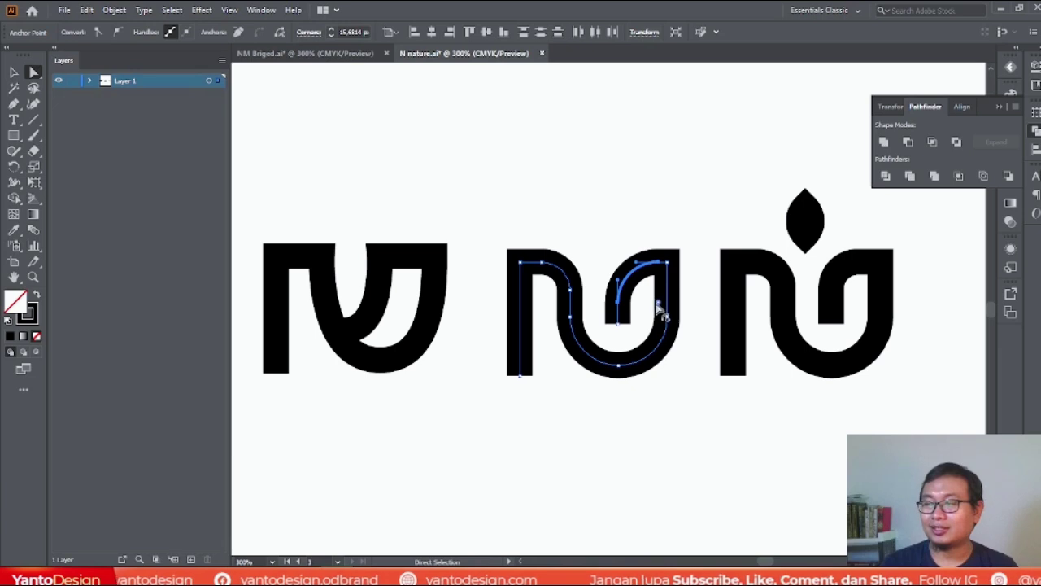
{"action": "left_click", "coordinate": [661, 310]}
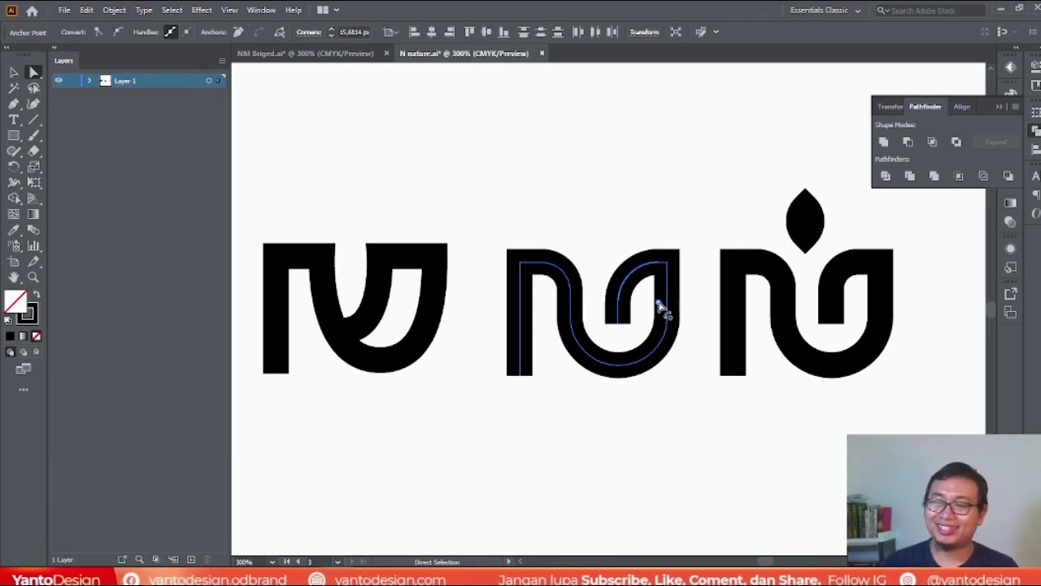
{"action": "left_click_drag", "start_coordinate": [661, 307], "coordinate": [652, 301]}
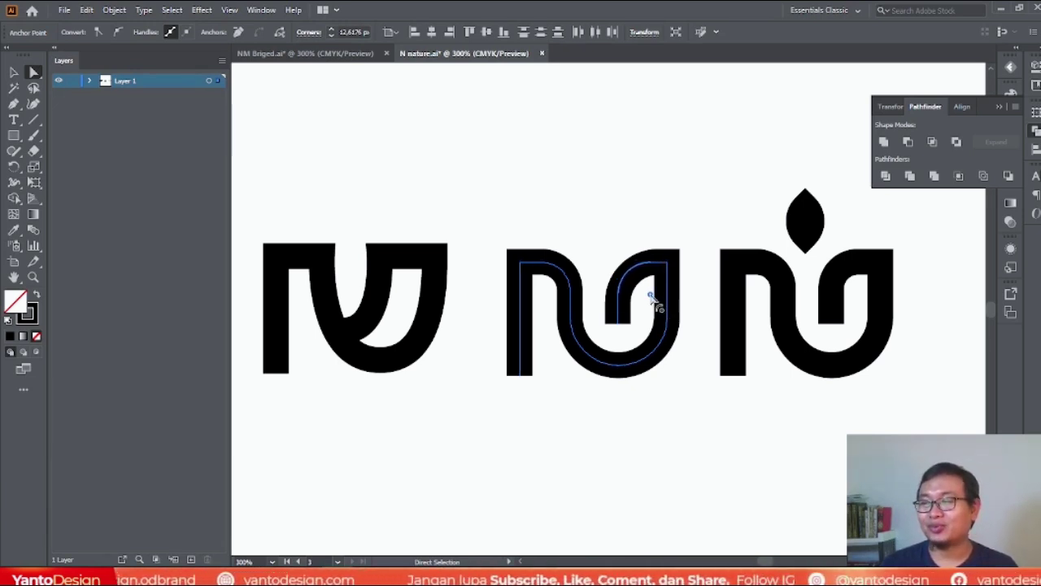
{"action": "left_click", "coordinate": [655, 303]}
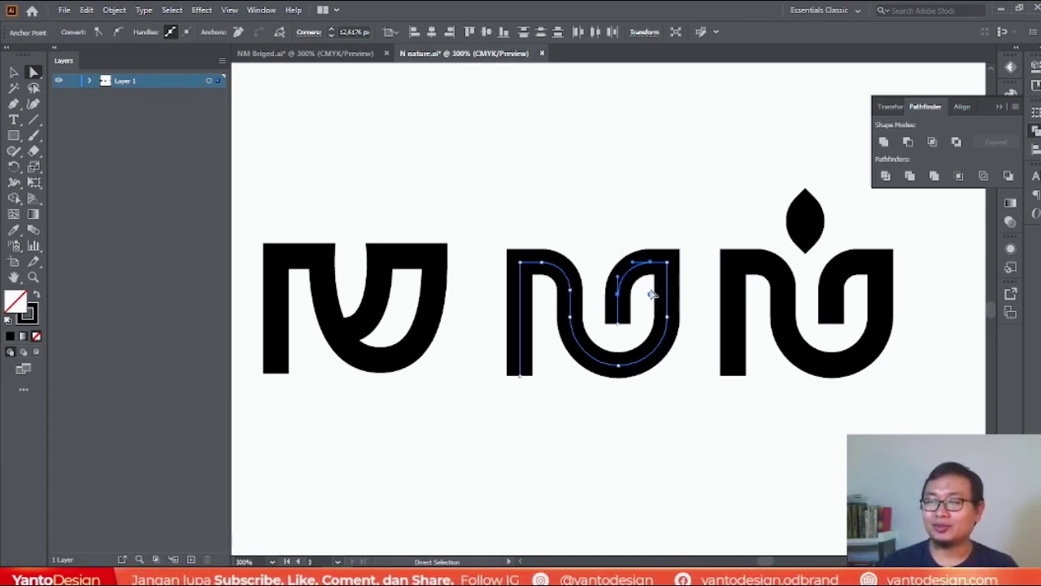
{"action": "left_click", "coordinate": [651, 296]}
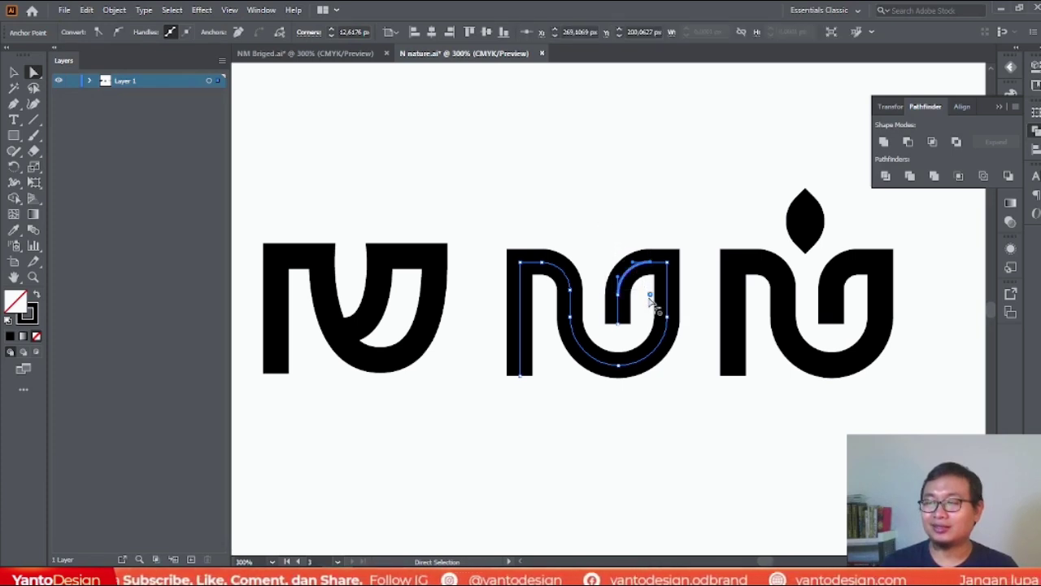
{"action": "left_click_drag", "start_coordinate": [651, 296], "coordinate": [616, 233]}
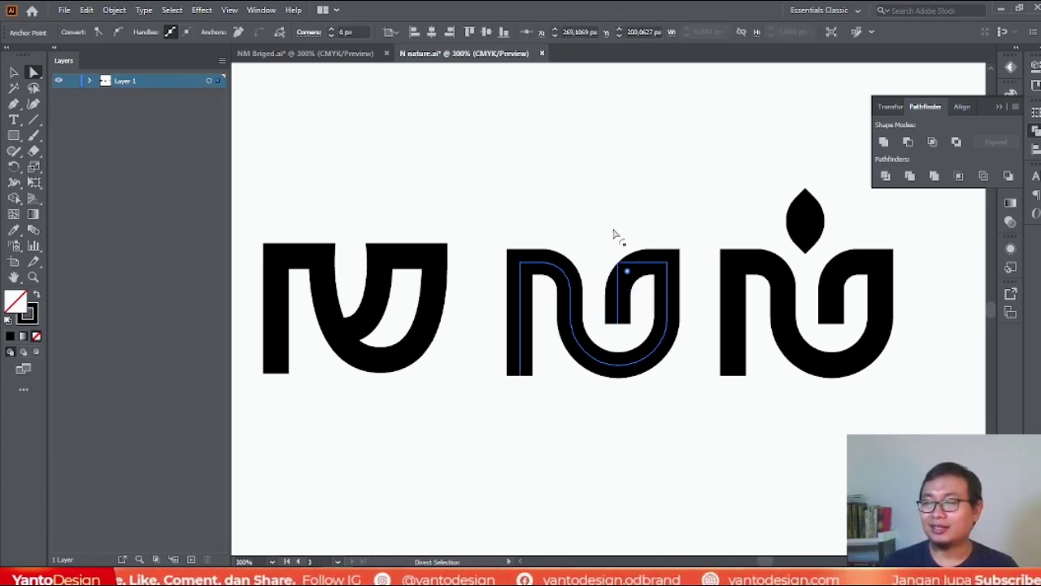
Reset the first arch's corner, round both facing upper corners of the second N together to about 13.2 px, and deselect.
{"action": "left_click", "coordinate": [553, 280]}
{"action": "left_click_drag", "start_coordinate": [542, 289], "coordinate": [642, 284]}
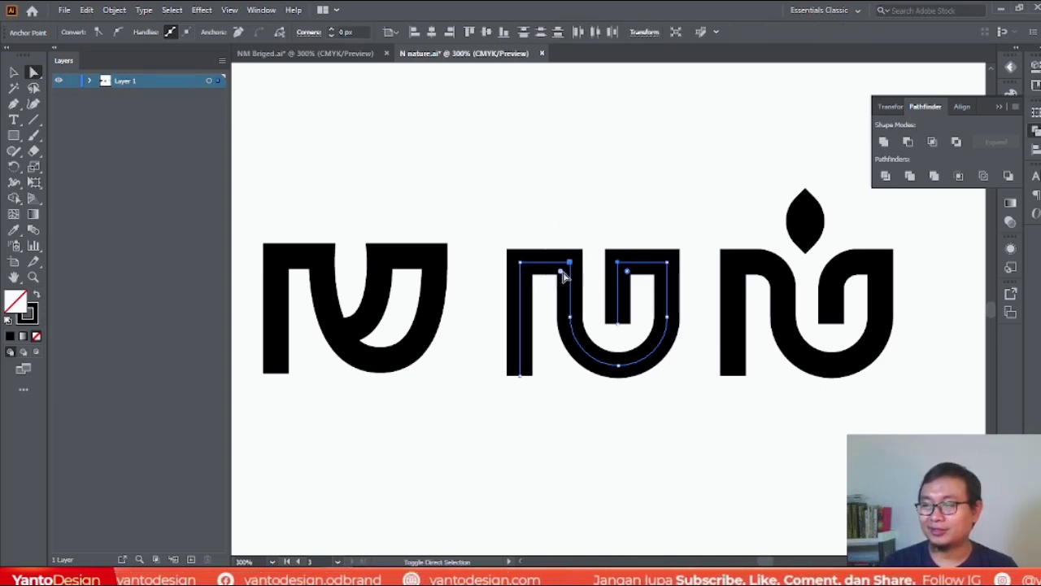
{"action": "left_click_drag", "start_coordinate": [565, 277], "coordinate": [542, 307]}
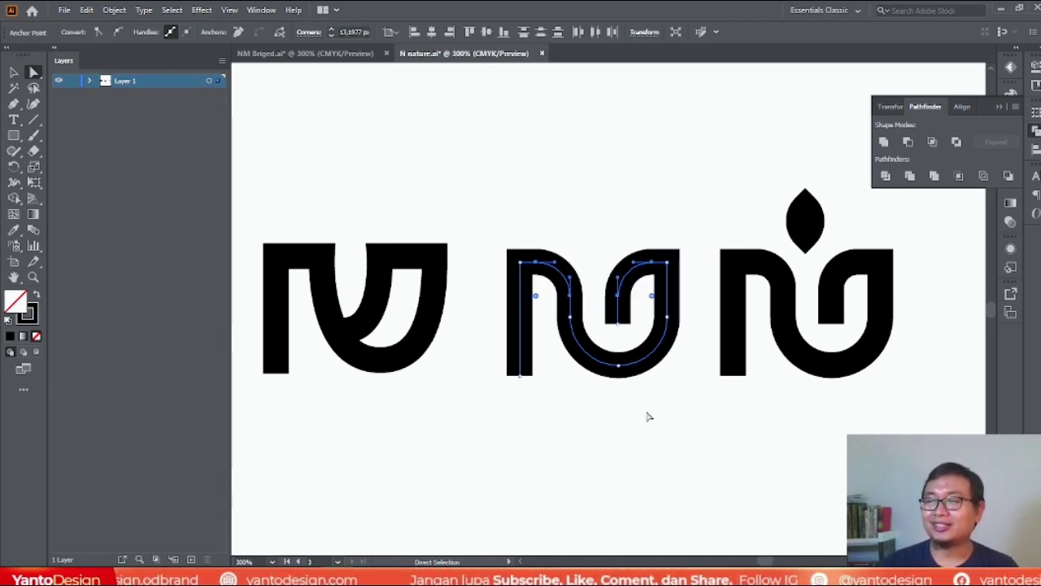
{"action": "left_click", "coordinate": [614, 226]}
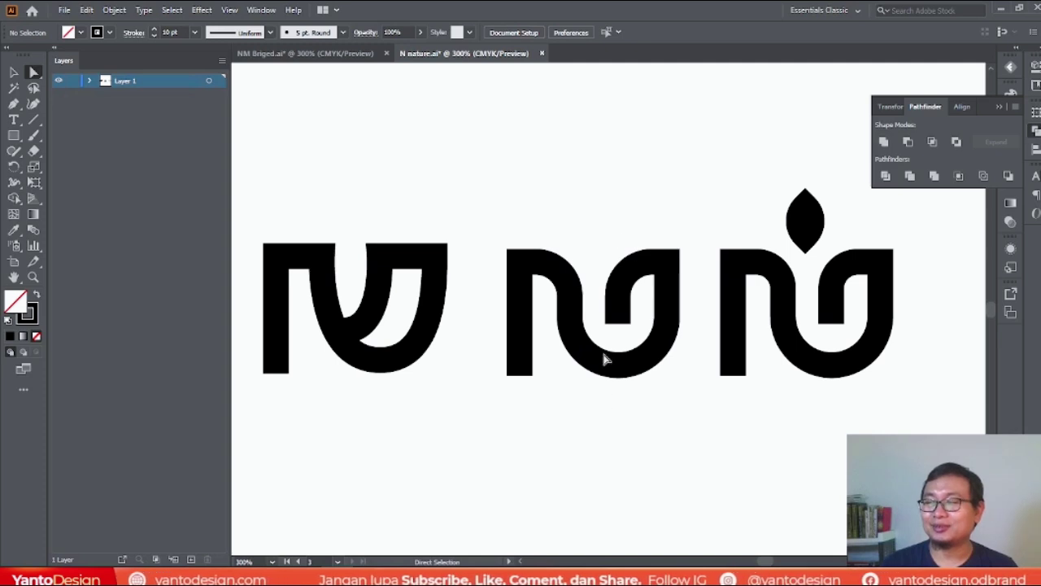
{"action": "left_click", "coordinate": [809, 228]}
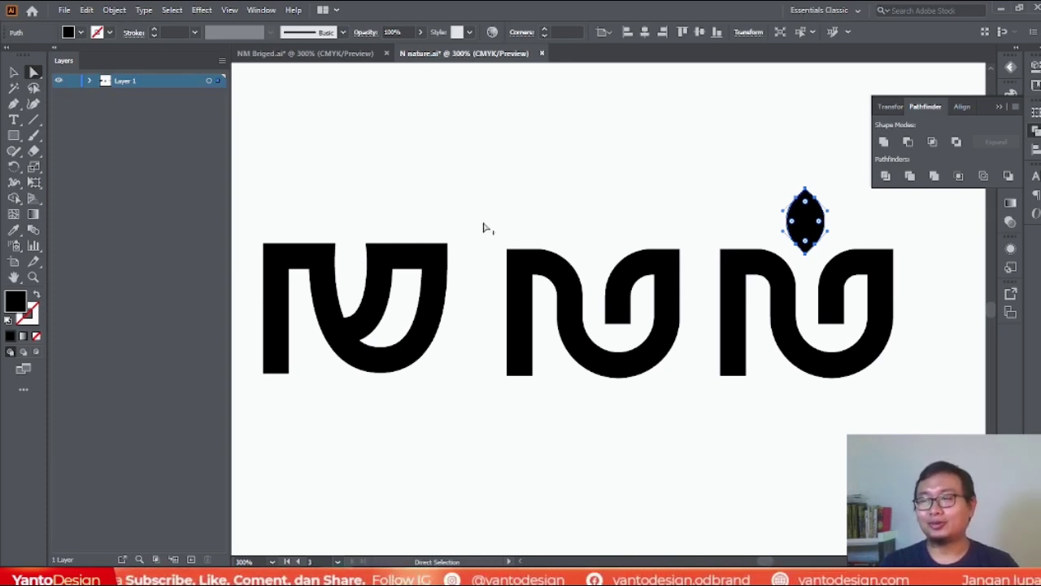
{"action": "scroll", "coordinate": [425, 225], "scroll_direction": "down", "scroll_amount": 1}
{"action": "scroll", "coordinate": [715, 240], "scroll_direction": "up", "scroll_amount": 1}
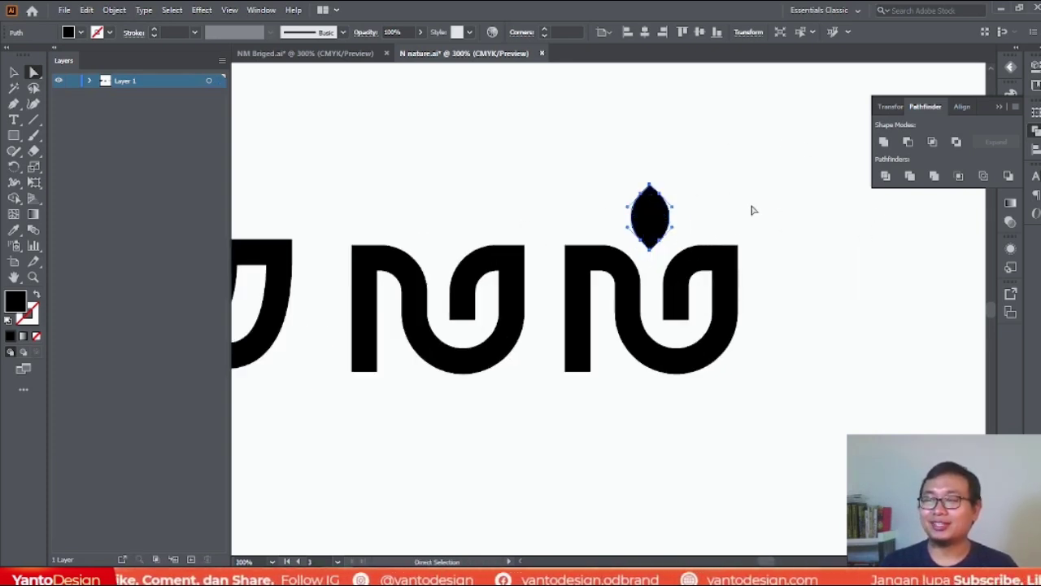
{"action": "left_click", "coordinate": [754, 210]}
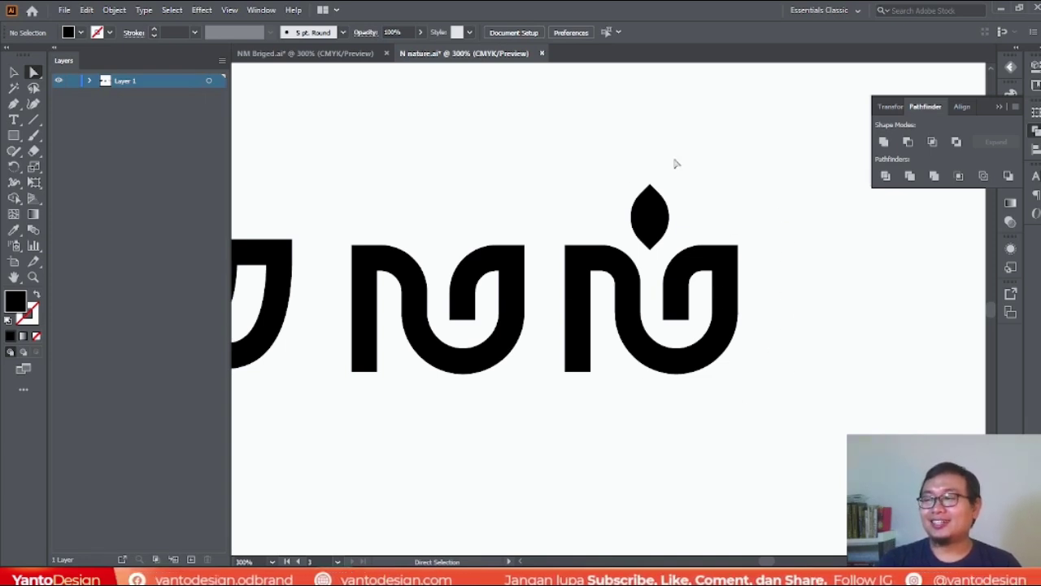
Give the stroke of the N beneath the leaf round caps, and deselect it.
{"action": "left_click", "coordinate": [676, 302]}
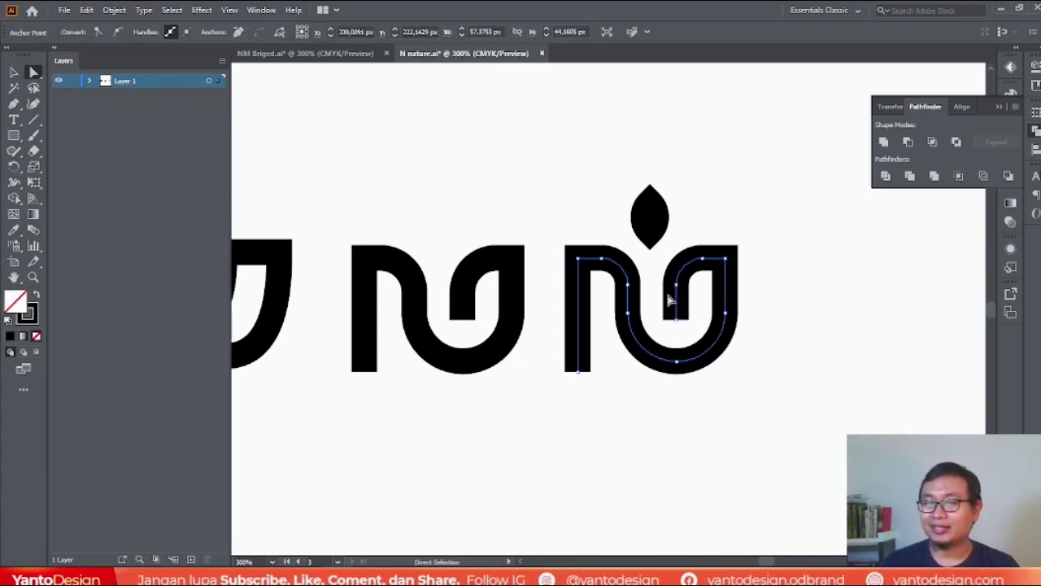
{"action": "left_click", "coordinate": [115, 10]}
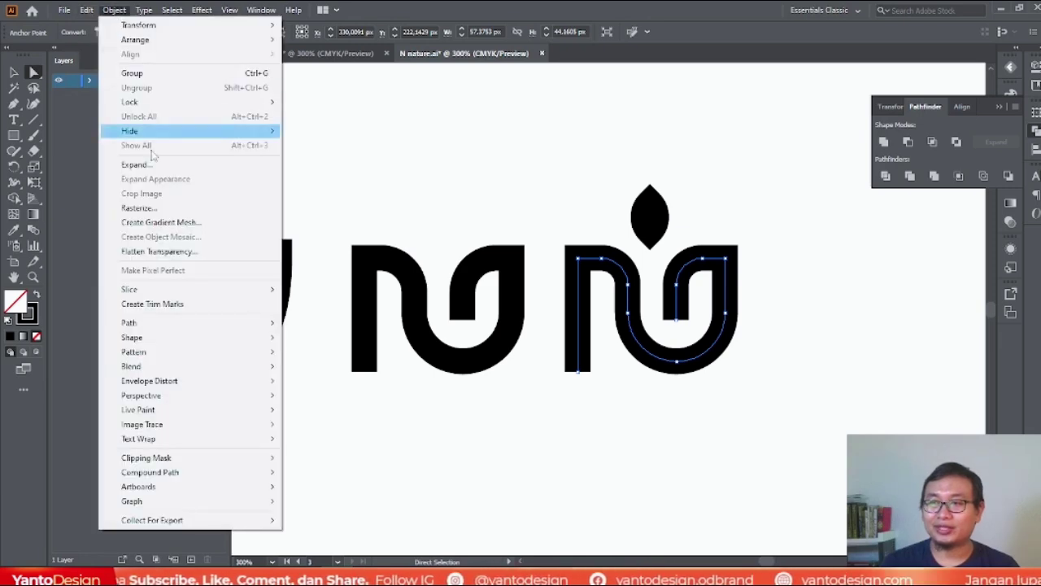
{"action": "left_click", "coordinate": [115, 10]}
{"action": "left_click", "coordinate": [261, 9]}
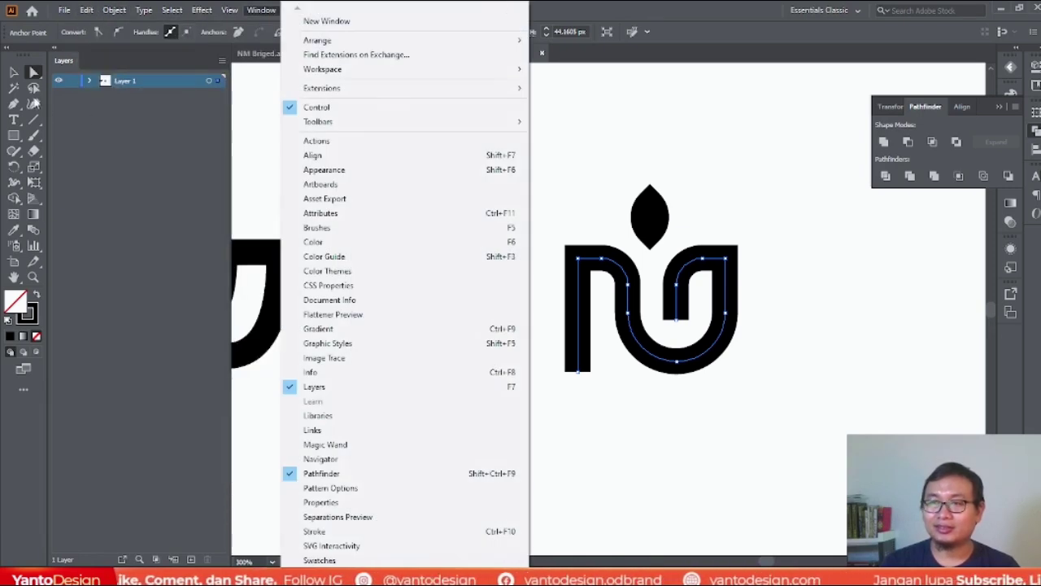
{"action": "left_click", "coordinate": [13, 72]}
{"action": "left_click", "coordinate": [33, 72]}
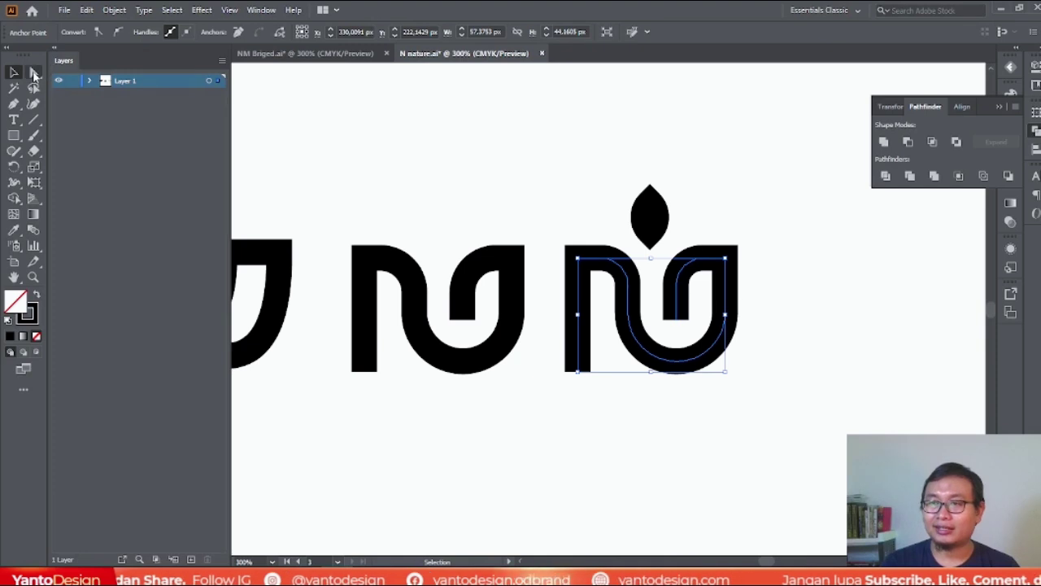
{"action": "left_click_drag", "start_coordinate": [814, 255], "coordinate": [583, 369]}
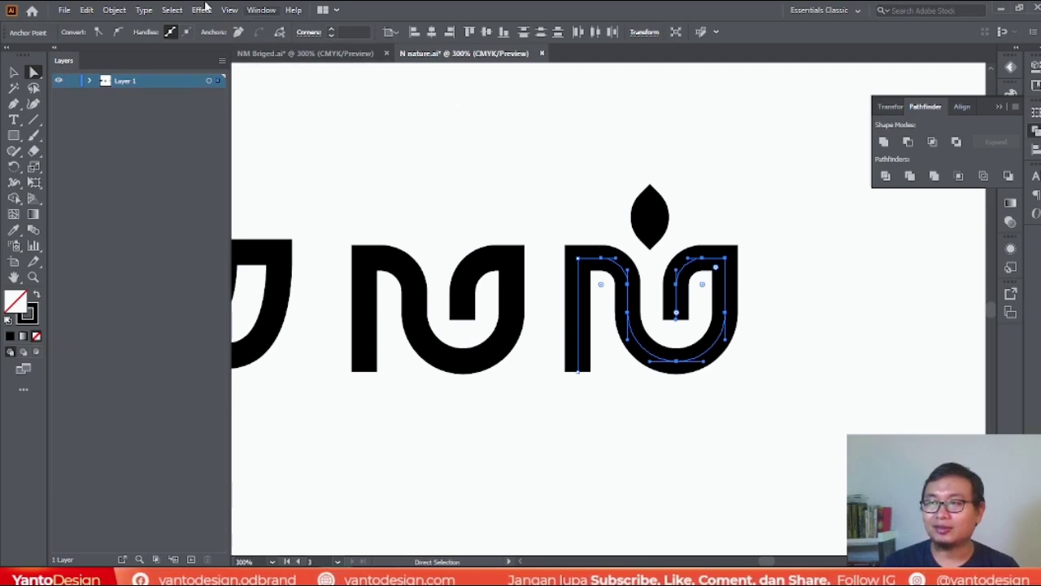
{"action": "left_click", "coordinate": [13, 72]}
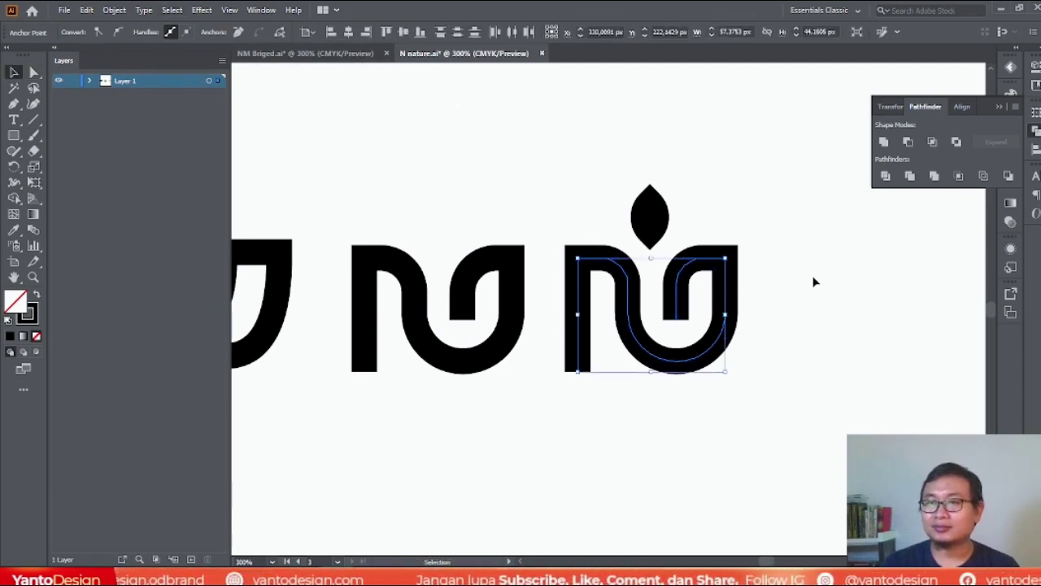
{"action": "left_click", "coordinate": [617, 325]}
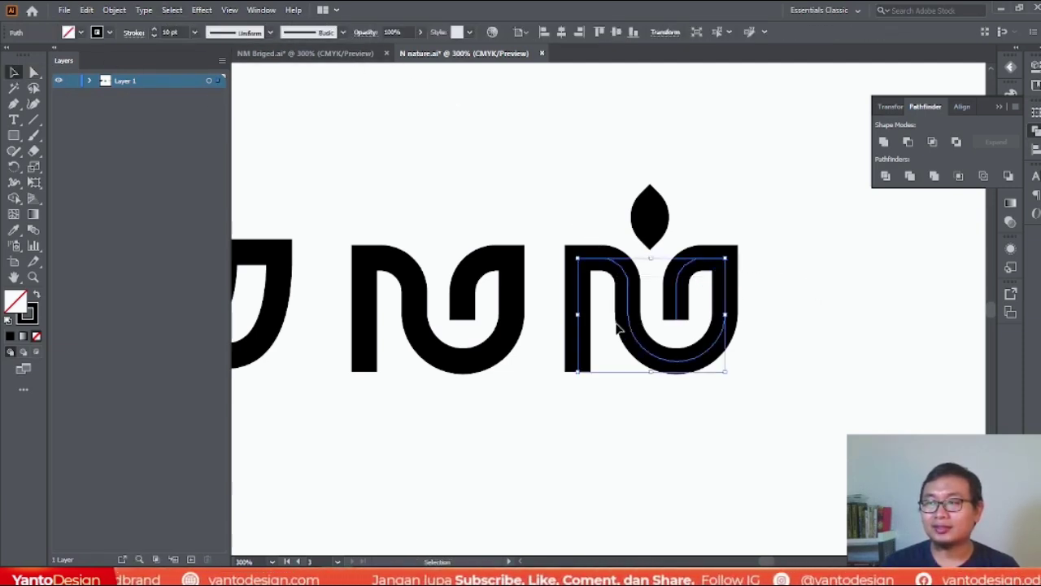
{"action": "left_click", "coordinate": [130, 34]}
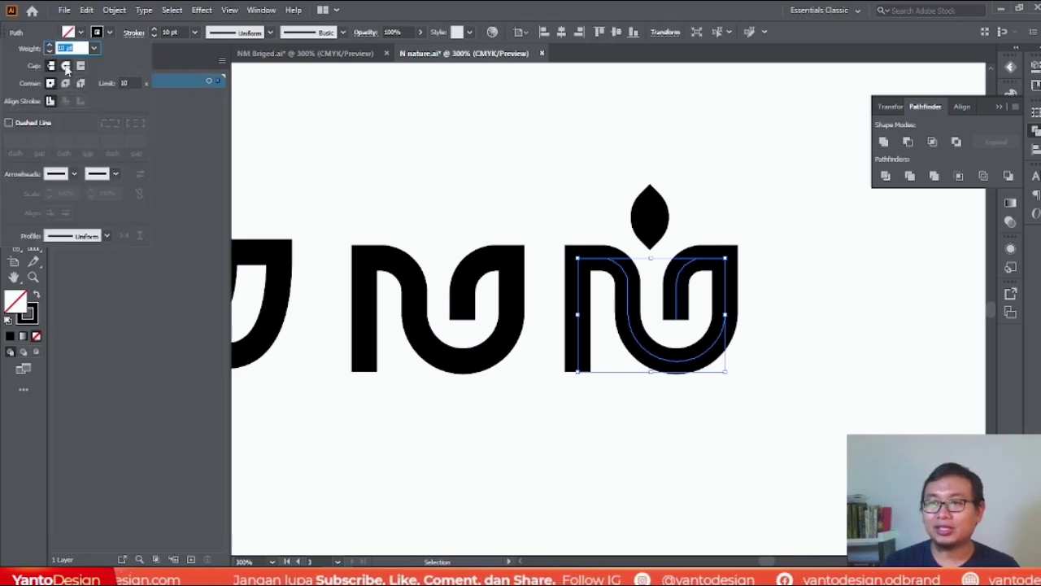
{"action": "left_click", "coordinate": [66, 66]}
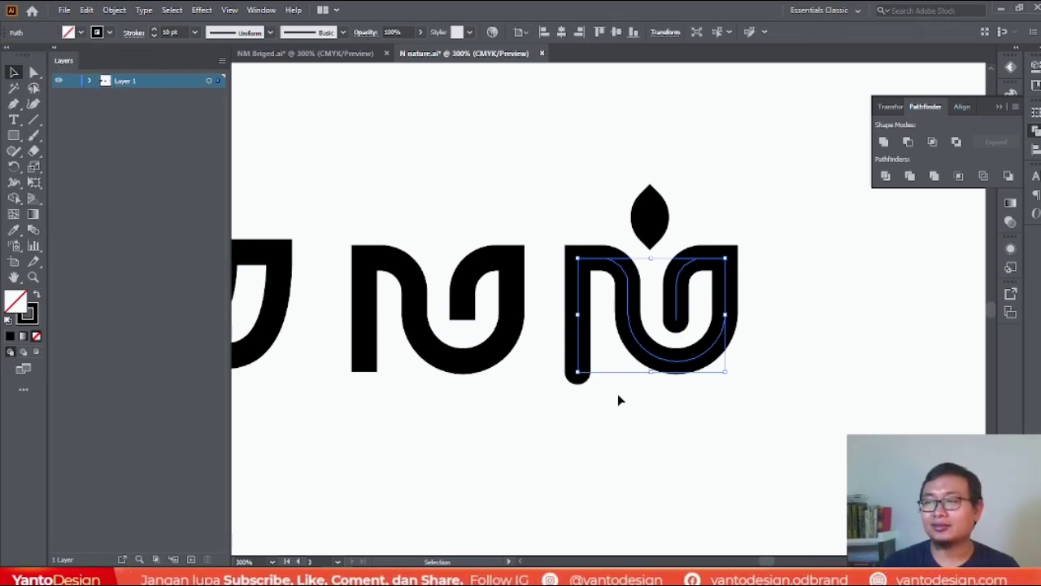
{"action": "left_click", "coordinate": [701, 492]}
Move the leaf N's inner end point slightly up and its first leg's lower end point slightly down.
{"action": "left_click", "coordinate": [33, 71]}
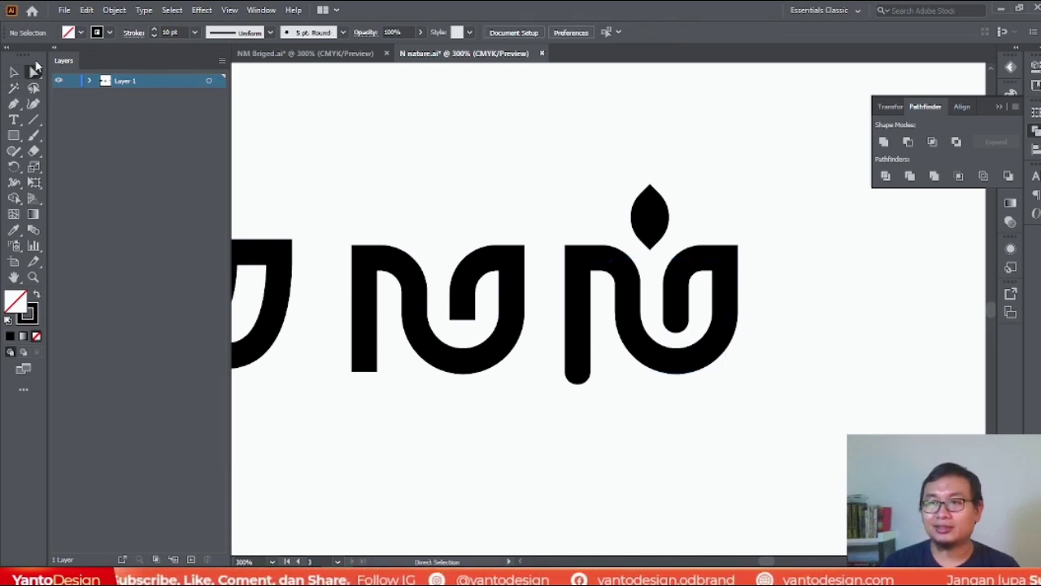
{"action": "left_click", "coordinate": [691, 334]}
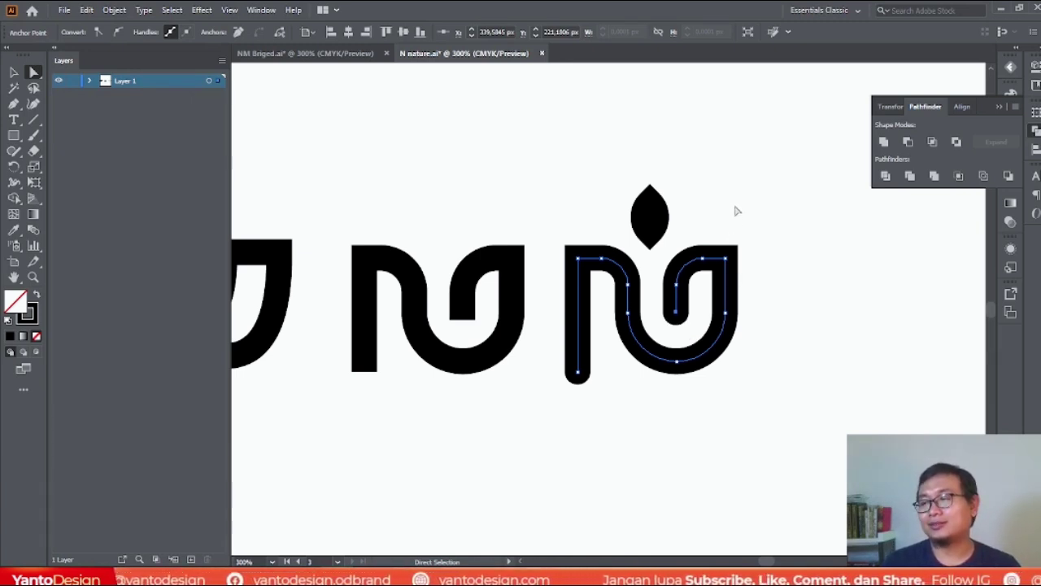
{"action": "left_click", "coordinate": [734, 174]}
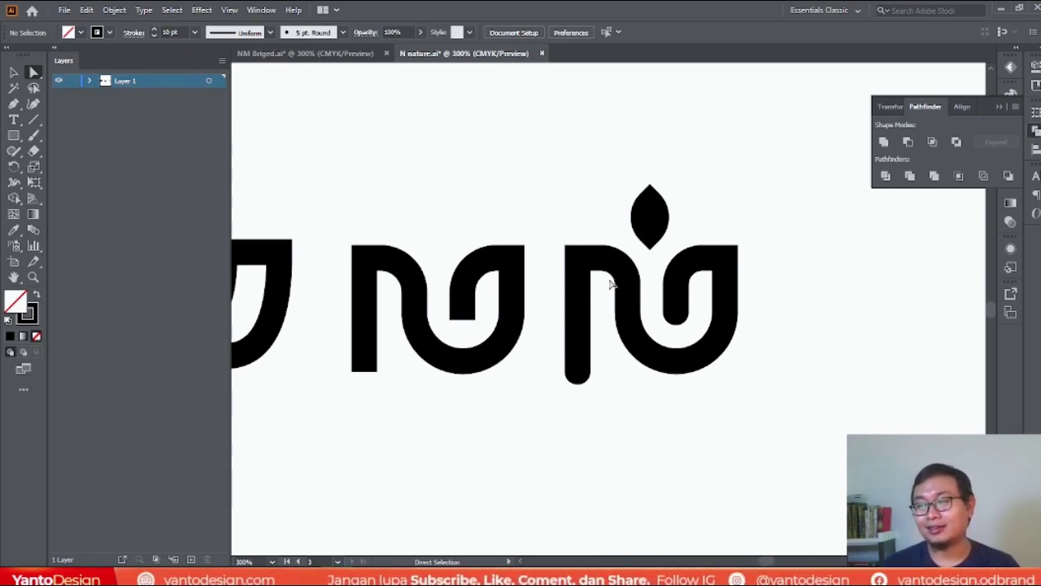
{"action": "left_click", "coordinate": [569, 377]}
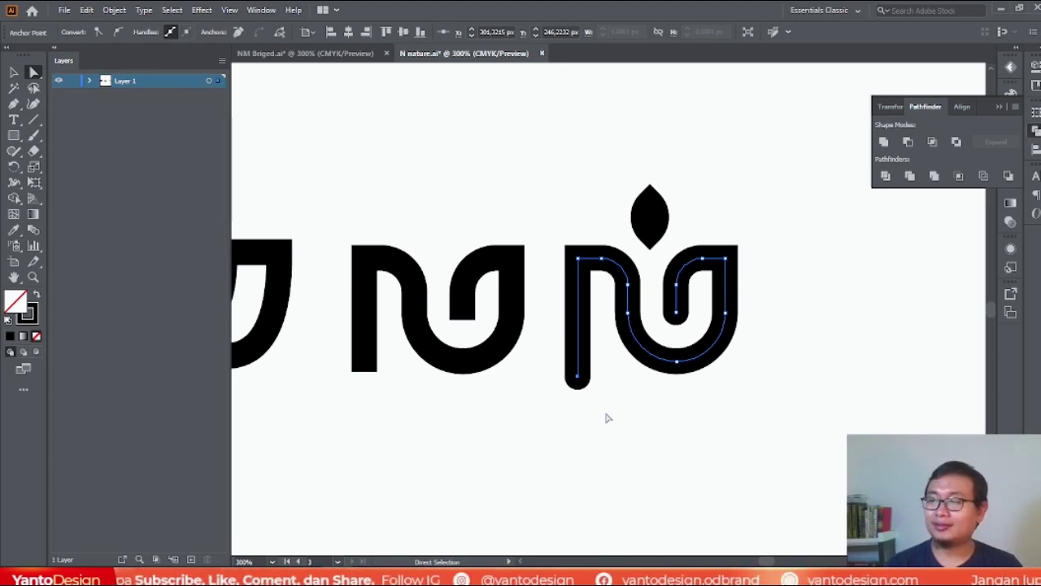
Duplicate the leaf N together with its leaf, placing the copy beside the original at the same height.
{"action": "left_click", "coordinate": [13, 73]}
{"action": "left_click_drag", "start_coordinate": [822, 165], "coordinate": [584, 390]}
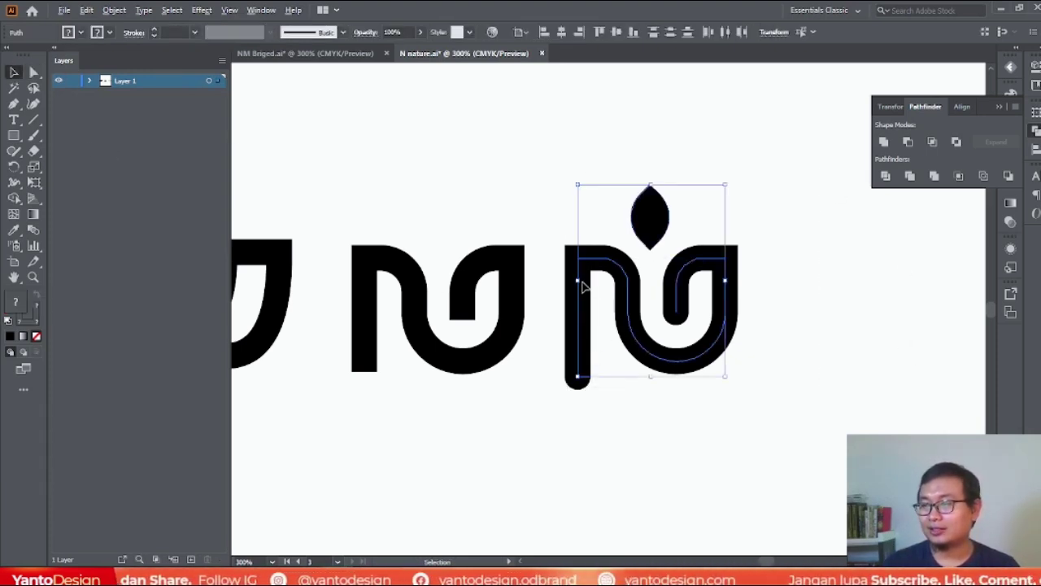
{"action": "left_click_drag", "start_coordinate": [583, 306], "coordinate": [787, 304]}
Expand the duplicated N's path into a filled outline, with both Fill and Stroke included and the leaf left out.
{"action": "left_click", "coordinate": [862, 378]}
{"action": "left_click", "coordinate": [860, 361]}
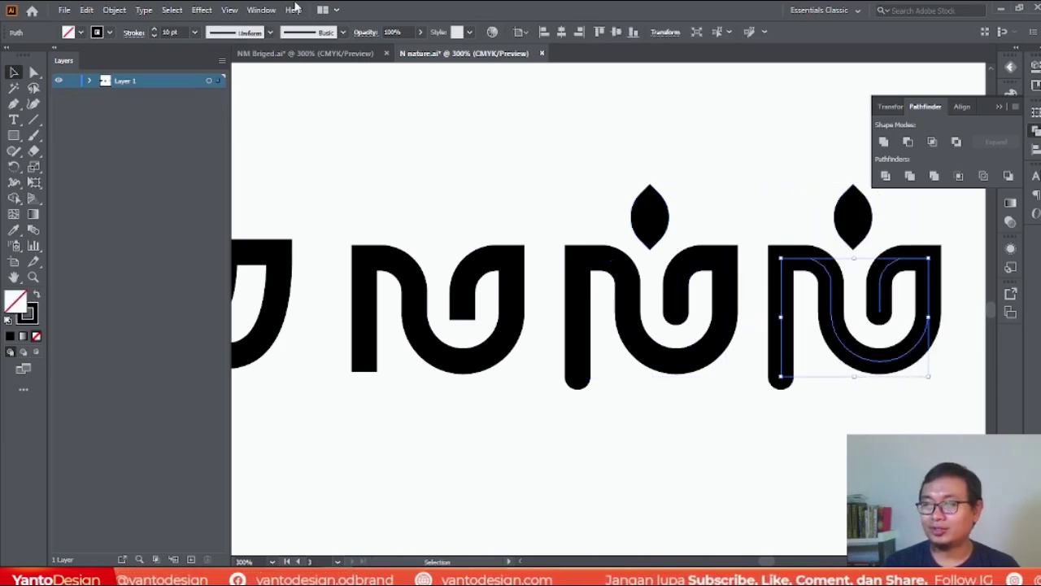
{"action": "left_click", "coordinate": [114, 9]}
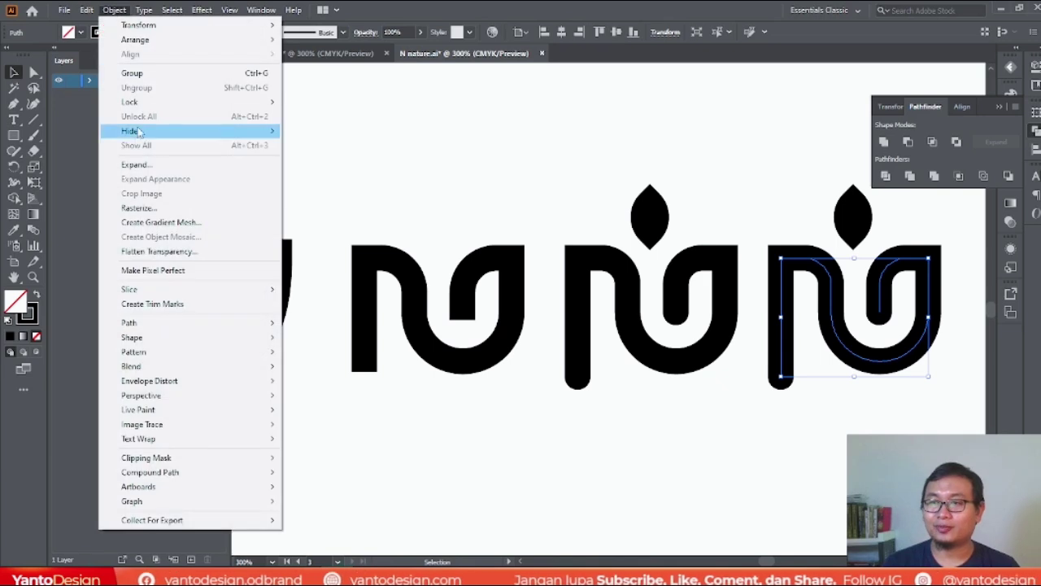
{"action": "left_click", "coordinate": [143, 165]}
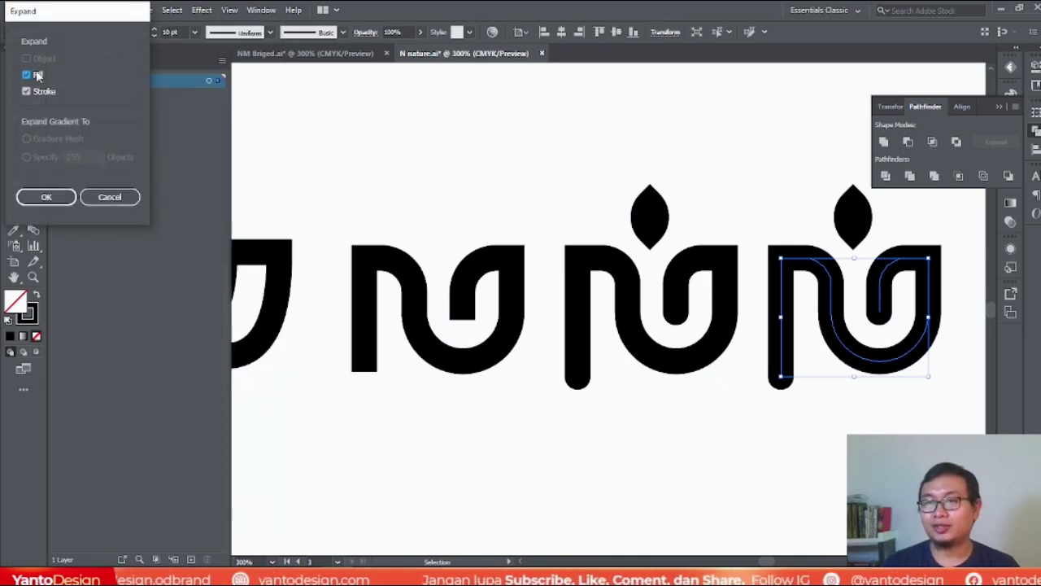
{"action": "left_click", "coordinate": [47, 197]}
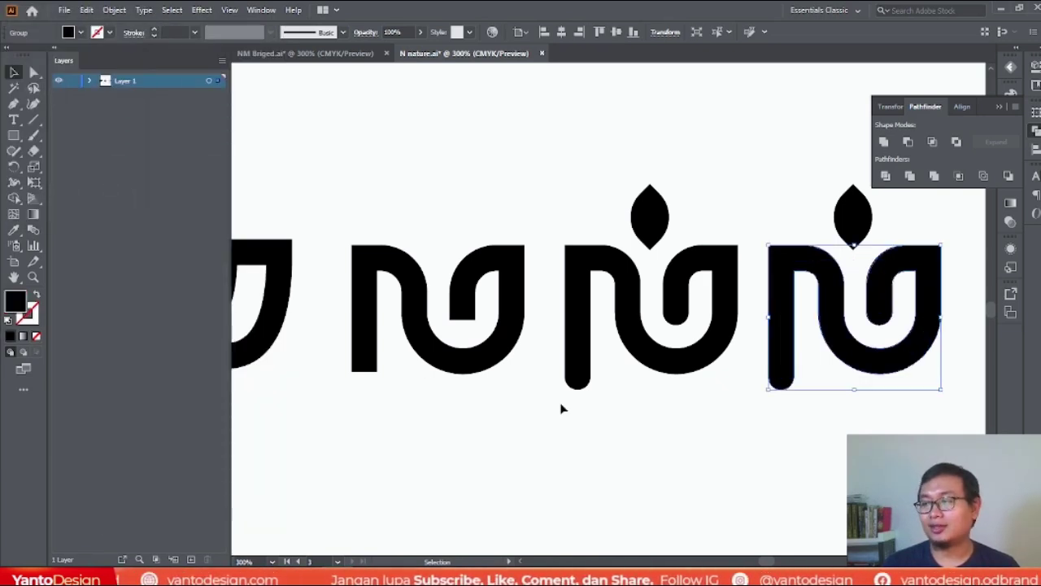
Draw a wide black rectangle over the rounded lower end of the duplicated N's first leg, its upper edge near the bowl's lowest level.
{"action": "left_click", "coordinate": [17, 138]}
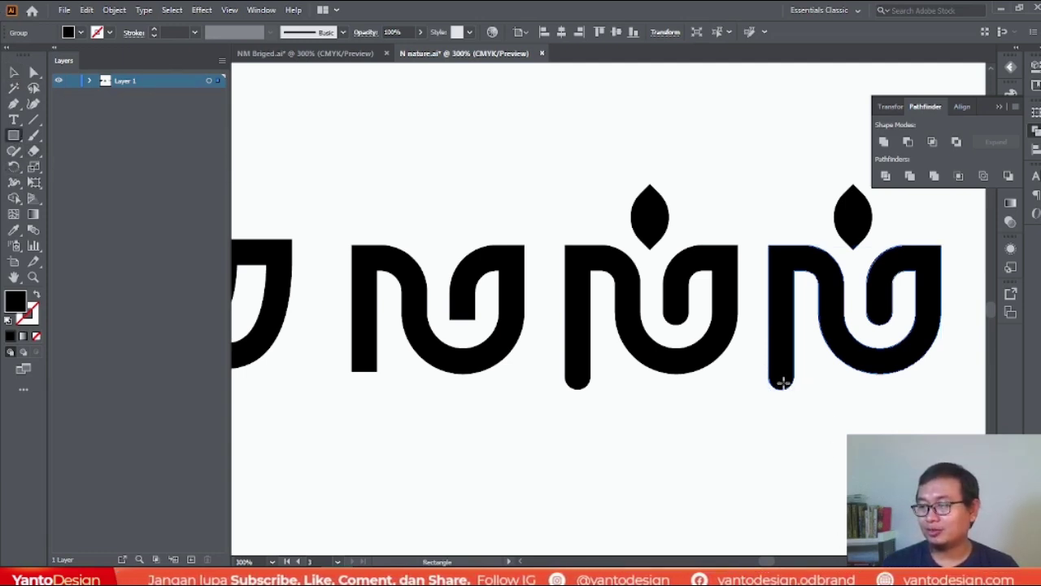
{"action": "left_click_drag", "start_coordinate": [896, 374], "coordinate": [710, 400]}
{"action": "left_click", "coordinate": [13, 72]}
{"action": "scroll", "coordinate": [358, 258], "scroll_direction": "down", "scroll_amount": 2}
{"action": "scroll", "coordinate": [553, 317], "scroll_direction": "up", "scroll_amount": 5}
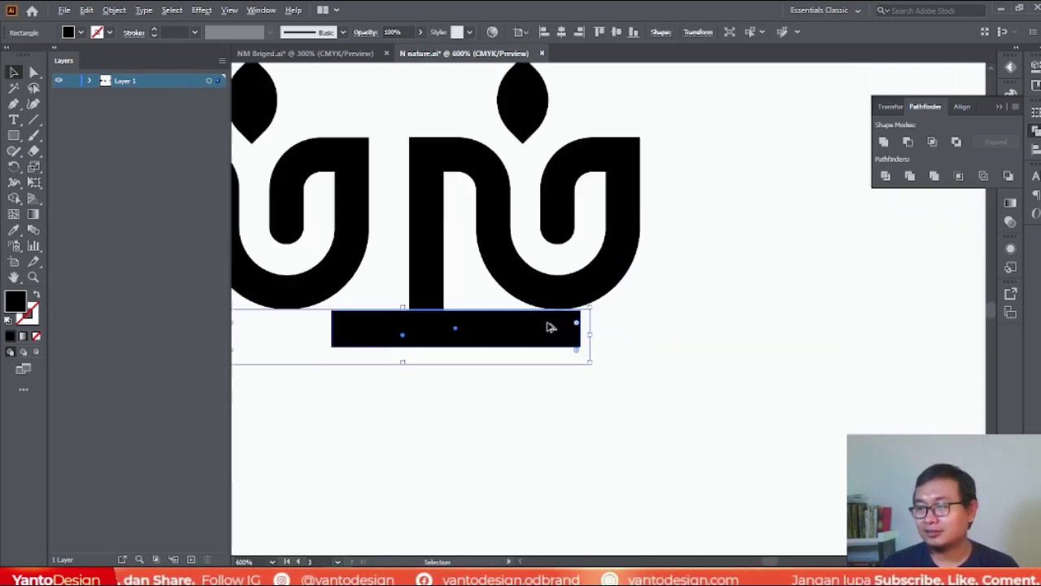
{"action": "scroll", "coordinate": [391, 310], "scroll_direction": "up", "scroll_amount": 1}
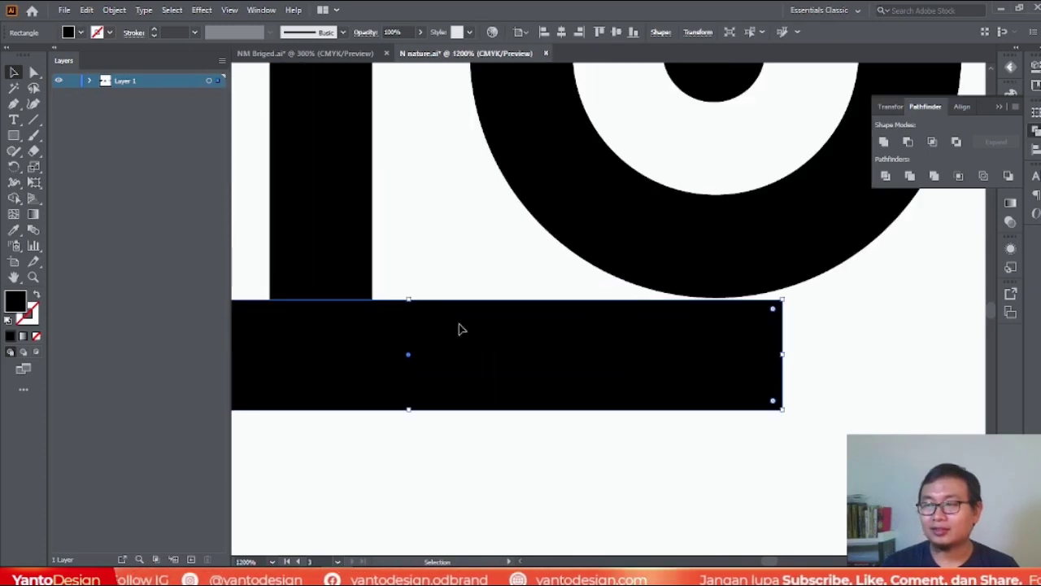
{"action": "scroll", "coordinate": [818, 409], "scroll_direction": "down", "scroll_amount": 1}
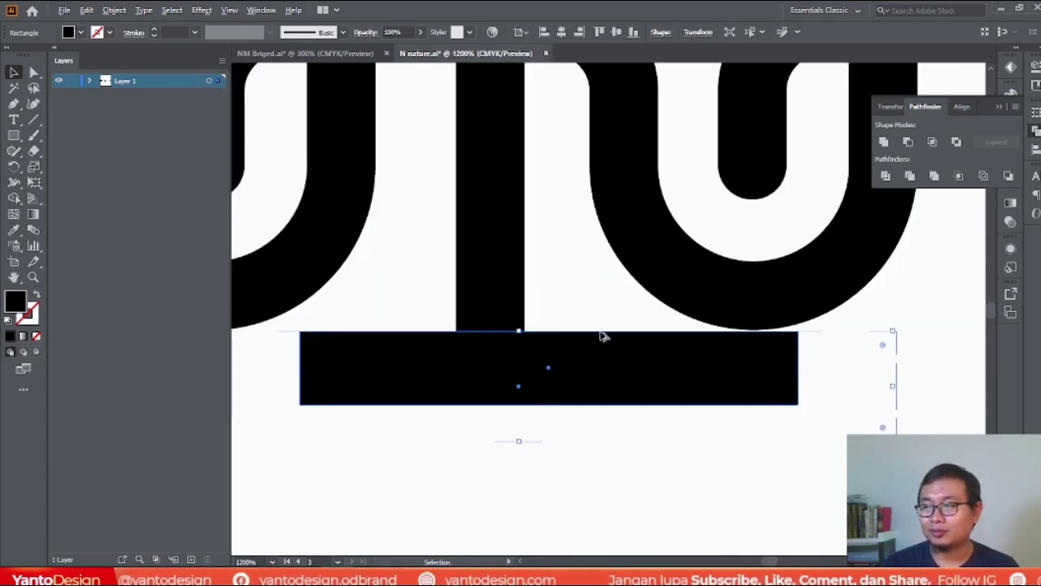
Narrow the rectangle so that it covers only the first leg's end and stays clear of the N's bowl.
{"action": "scroll", "coordinate": [604, 337], "scroll_direction": "up", "scroll_amount": 1}
{"action": "left_click_drag", "start_coordinate": [898, 384], "coordinate": [858, 384]}
{"action": "left_click_drag", "start_coordinate": [797, 346], "coordinate": [599, 313]}
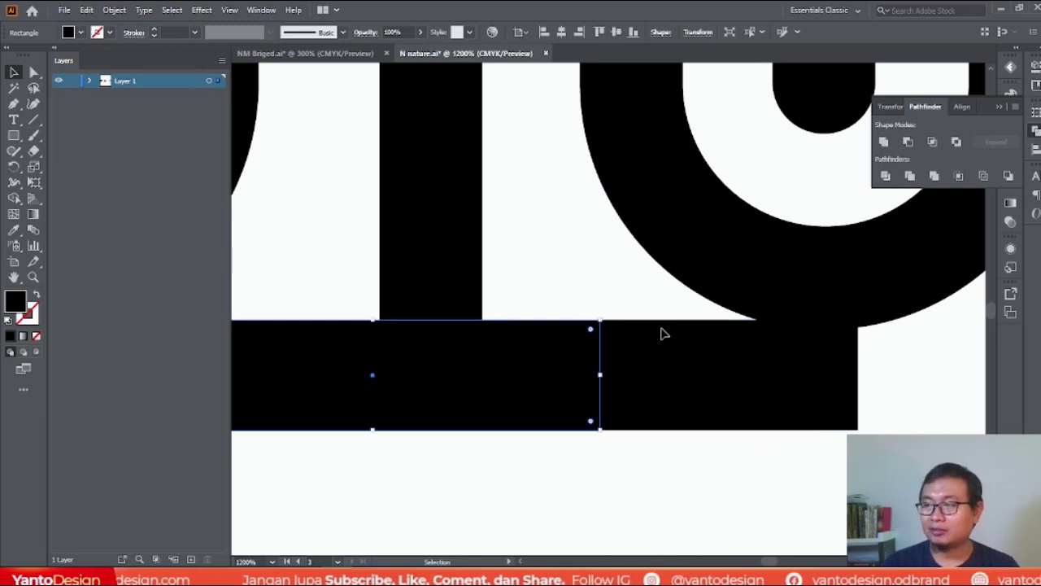
{"action": "scroll", "coordinate": [769, 391], "scroll_direction": "down", "scroll_amount": 2, "text": "alt"}
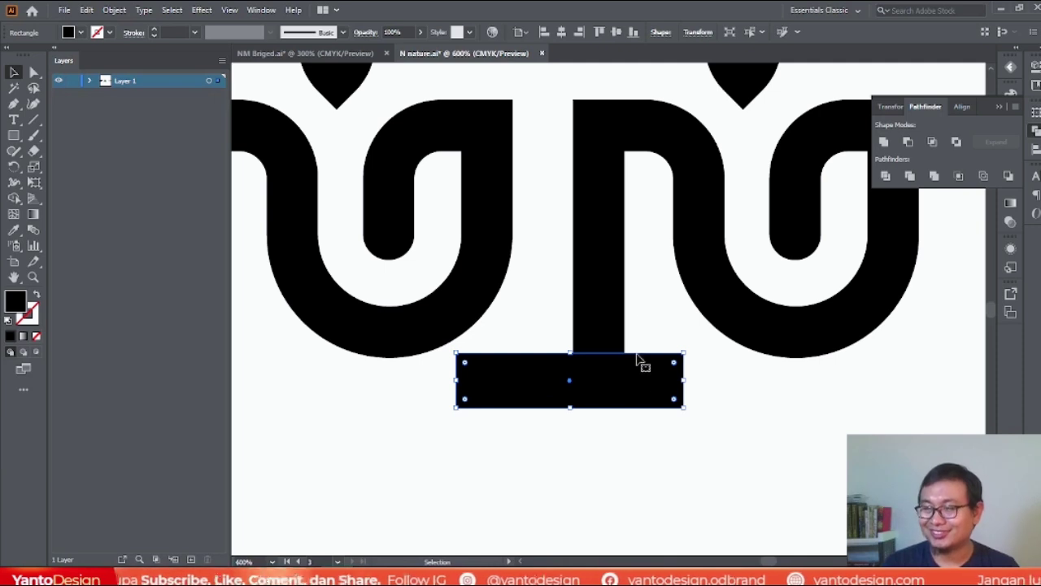
Subtract the rectangle from the duplicated N with Minus Front to cut its first leg's end flat, and deselect it.
{"action": "left_click", "coordinate": [614, 250], "text": "shift"}
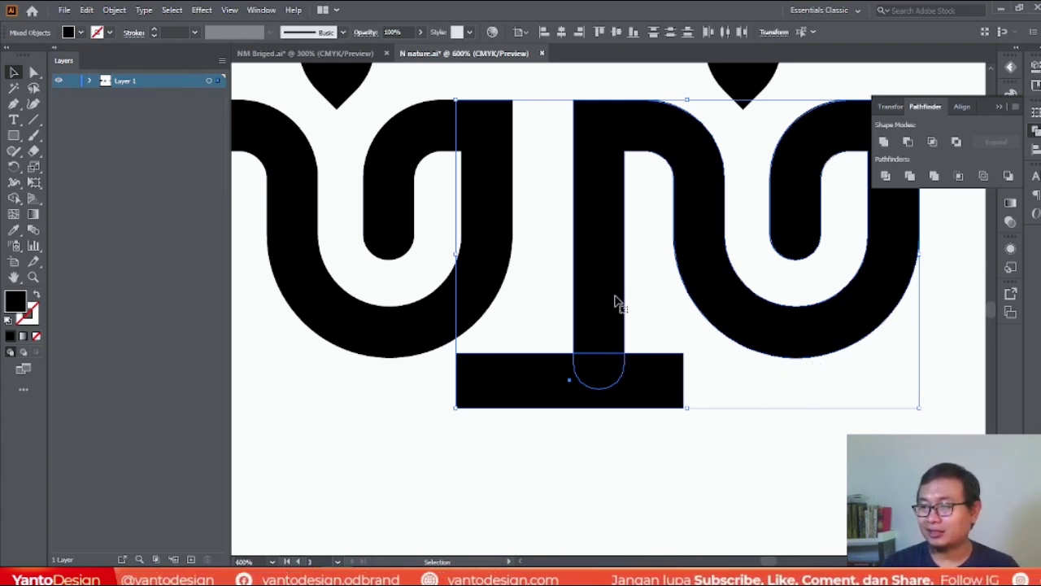
{"action": "left_click", "coordinate": [789, 321], "text": "shift"}
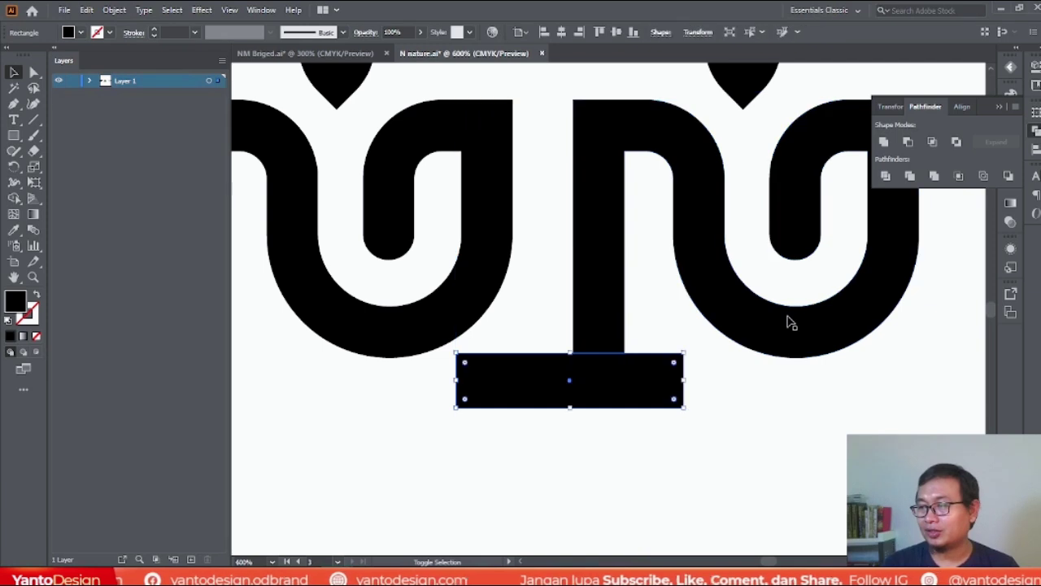
{"action": "left_click", "coordinate": [616, 333], "text": "shift"}
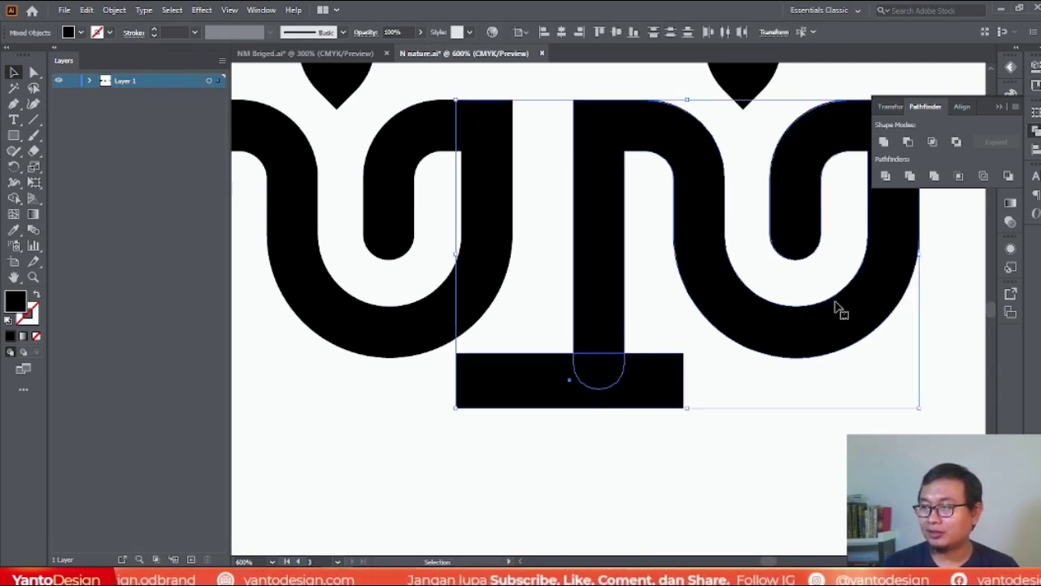
{"action": "left_click", "coordinate": [909, 144]}
{"action": "left_click", "coordinate": [786, 429]}
{"action": "scroll", "coordinate": [483, 348], "scroll_direction": "down", "scroll_amount": 2}
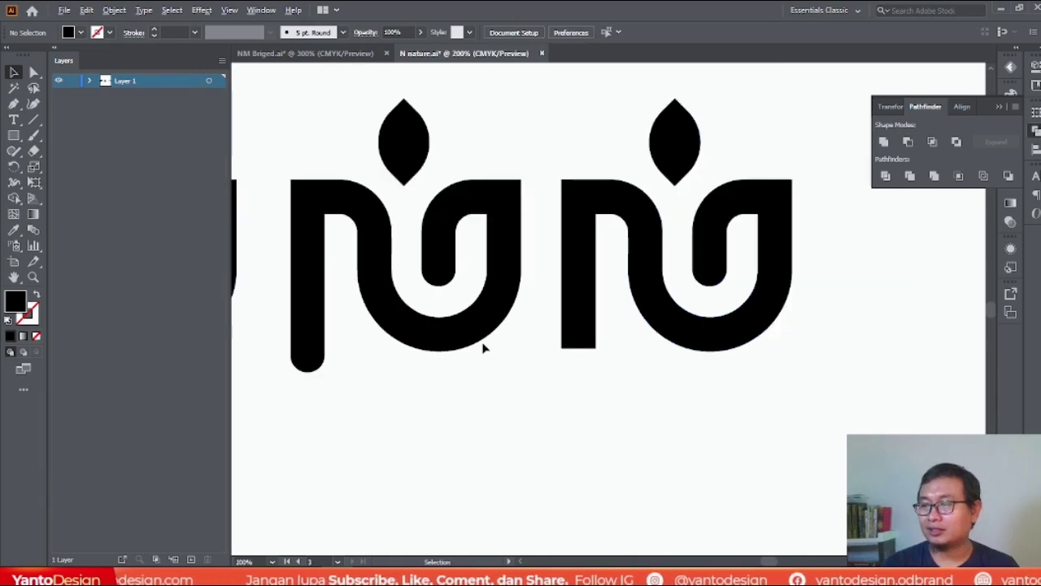
Start a Pen path in the gap beside the N's middle stem and curve it across the stroke to the bowl's lower edge.
{"action": "scroll", "coordinate": [483, 348], "scroll_direction": "down", "scroll_amount": 1}
{"action": "scroll", "coordinate": [618, 317], "scroll_direction": "up", "scroll_amount": 1}
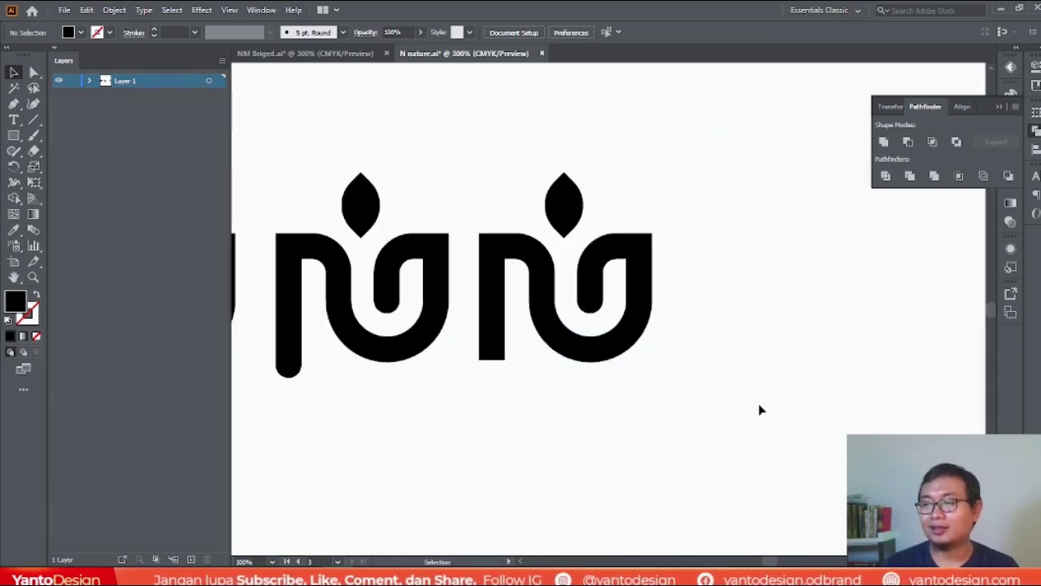
{"action": "scroll", "coordinate": [579, 304], "scroll_direction": "up", "scroll_amount": 2}
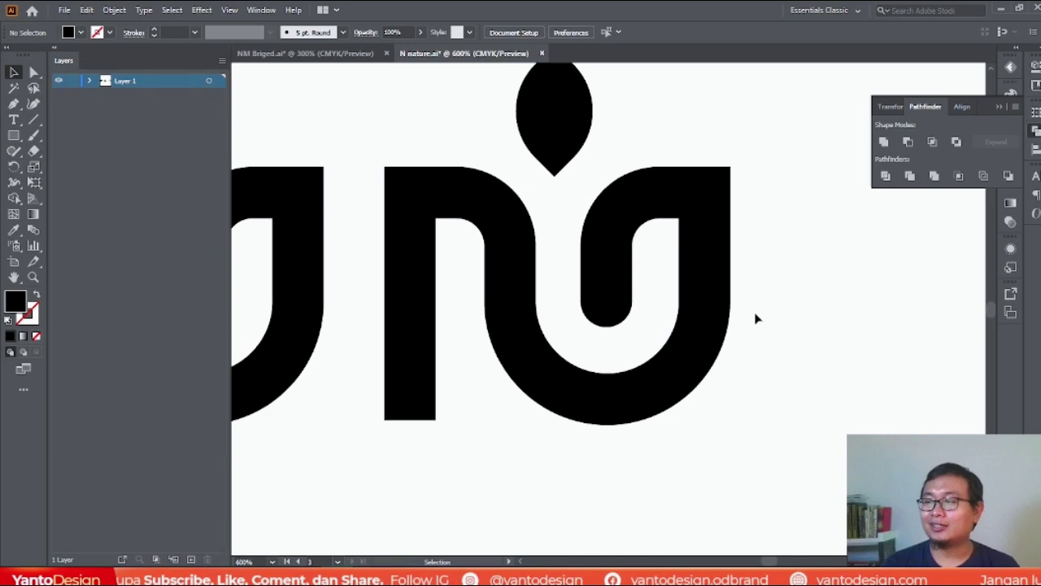
{"action": "left_click", "coordinate": [616, 258]}
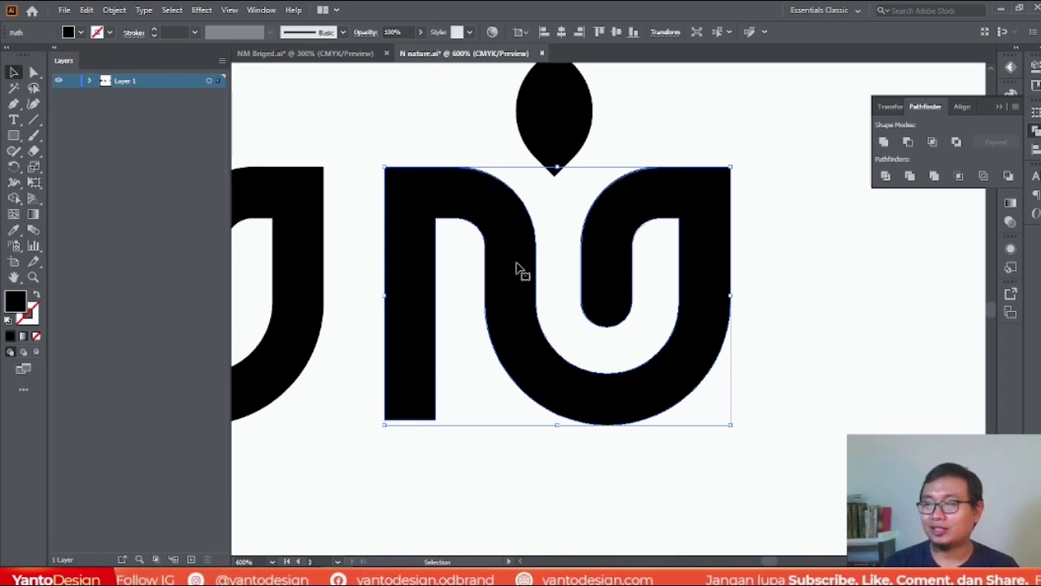
{"action": "key", "text": "p"}
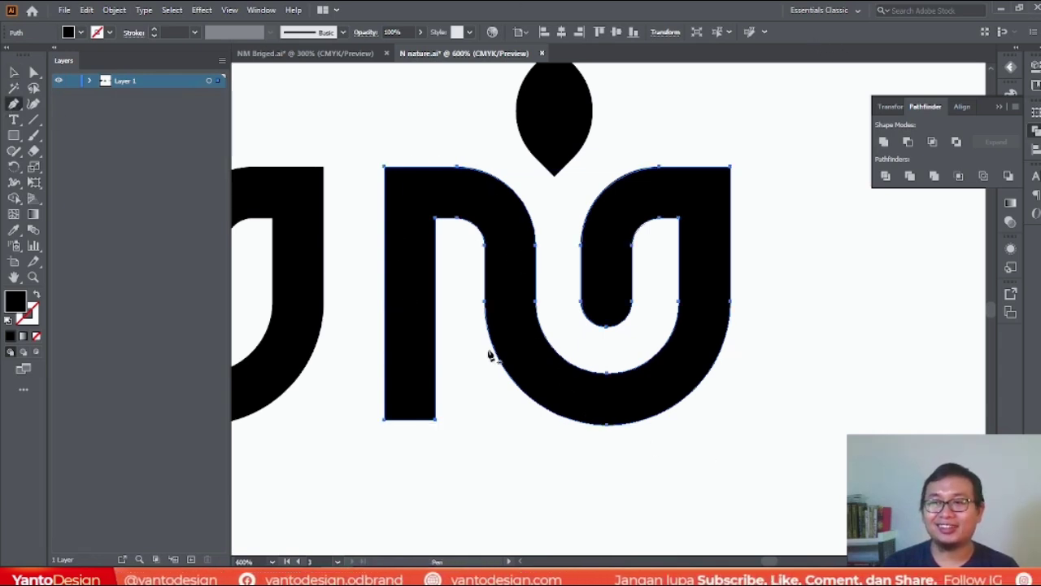
{"action": "left_click", "coordinate": [549, 259]}
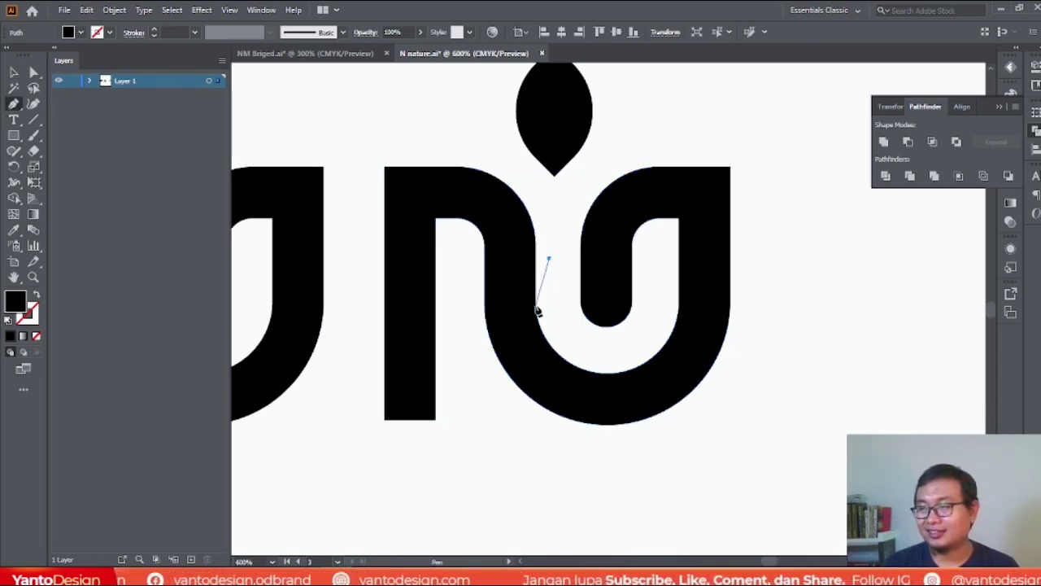
{"action": "scroll", "coordinate": [540, 313], "scroll_direction": "up", "scroll_amount": 2}
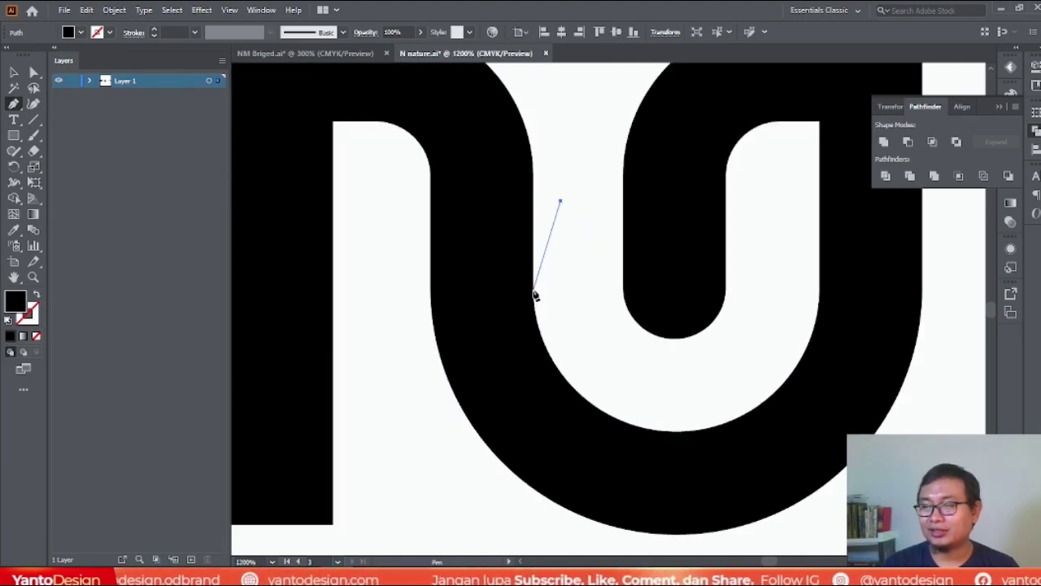
{"action": "left_click", "coordinate": [535, 295]}
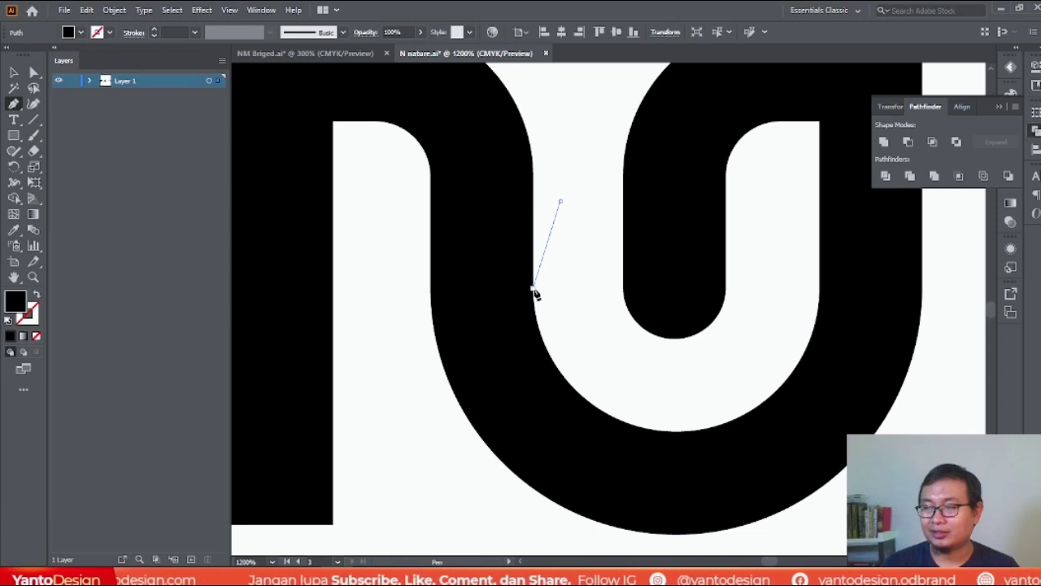
{"action": "scroll", "coordinate": [564, 396], "scroll_direction": "down", "scroll_amount": 2}
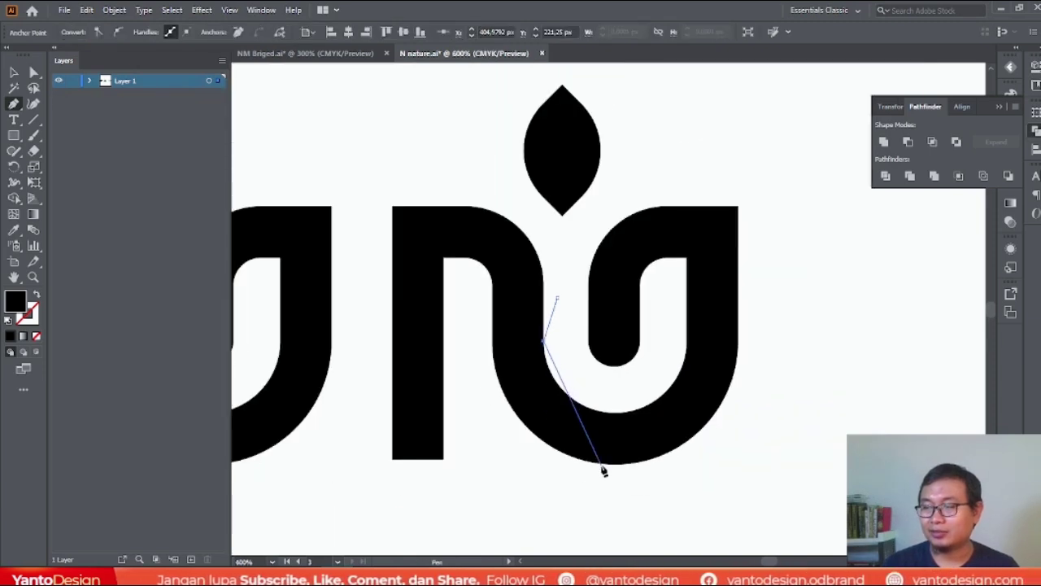
{"action": "left_click_drag", "start_coordinate": [593, 465], "coordinate": [642, 494]}
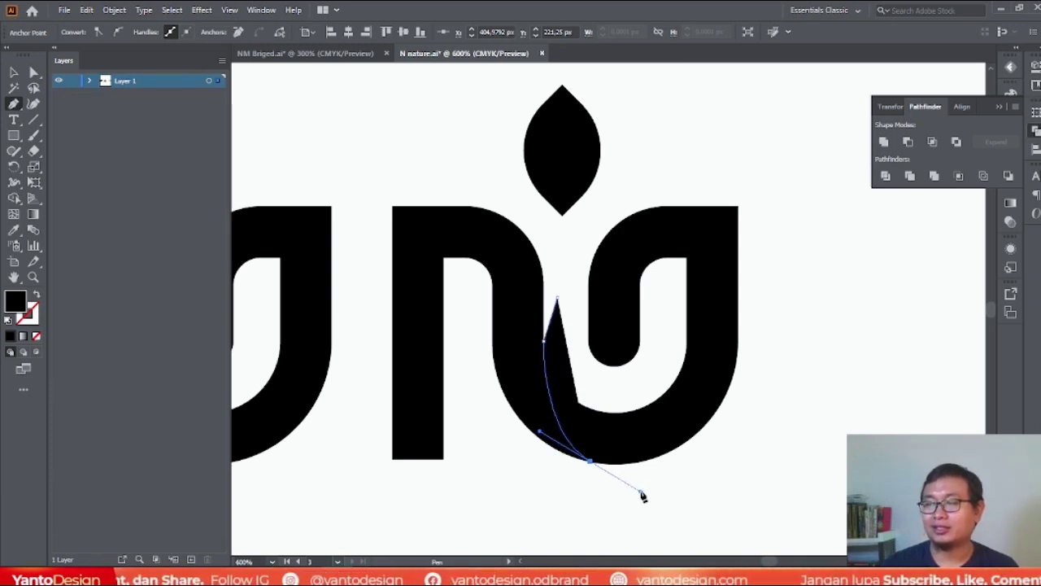
Continue the Pen path with straight segments around the N's whole second half and close it into a filled shape.
{"action": "left_click", "coordinate": [674, 494]}
{"action": "left_click", "coordinate": [852, 242]}
{"action": "left_click", "coordinate": [764, 167]}
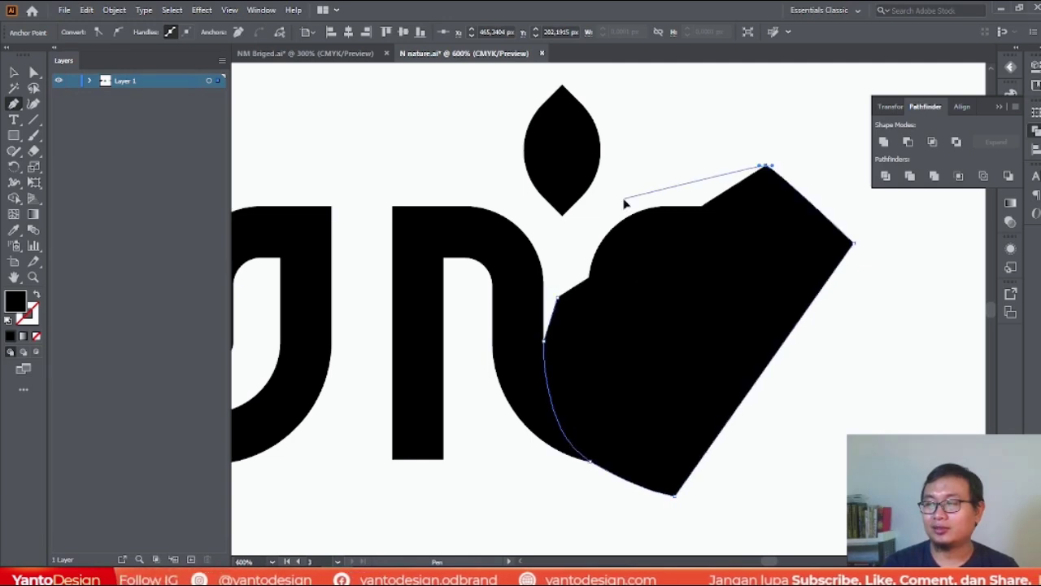
{"action": "left_click", "coordinate": [623, 199]}
{"action": "left_click", "coordinate": [561, 244]}
{"action": "left_click", "coordinate": [559, 299]}
{"action": "left_click", "coordinate": [14, 73]}
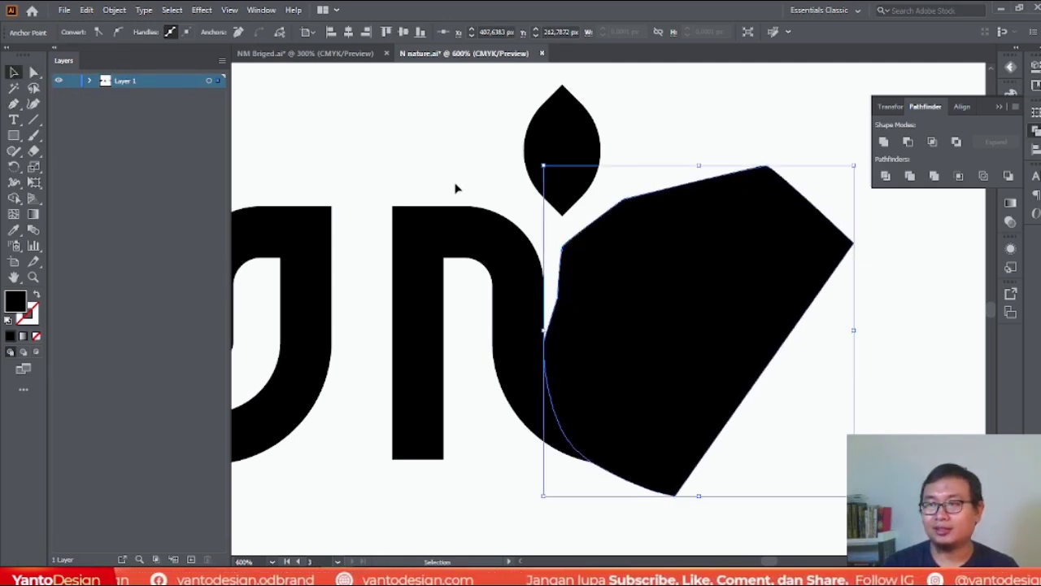
Place a copy of the N in front and intersect it with the drawn shape, keeping the original N.
{"action": "key", "text": "a"}
{"action": "left_click", "coordinate": [463, 241]}
{"action": "key", "text": "ctrl+shift+bracketright"}
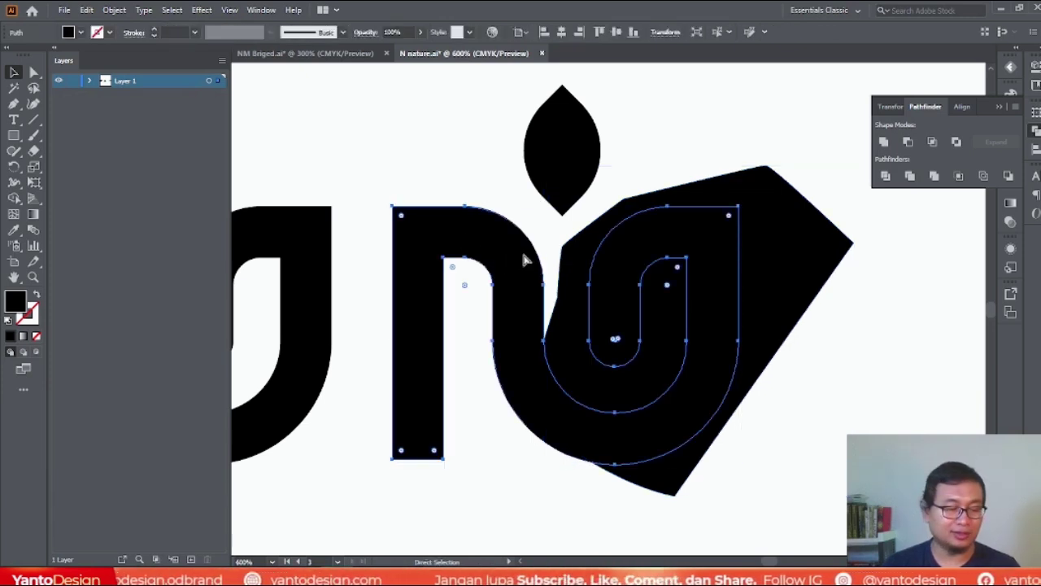
{"action": "key", "text": "v"}
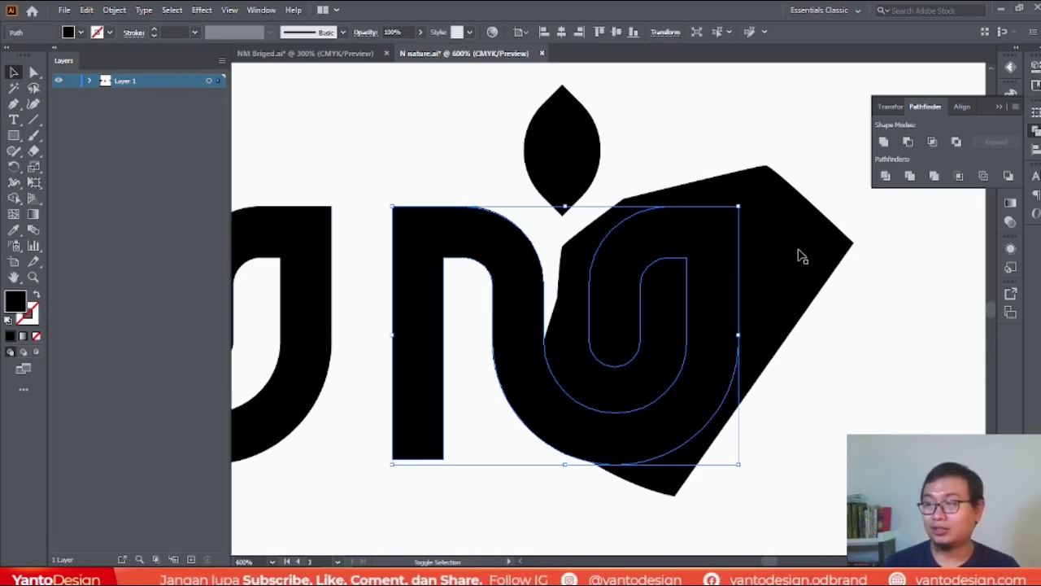
{"action": "left_click", "coordinate": [830, 249], "text": "shift"}
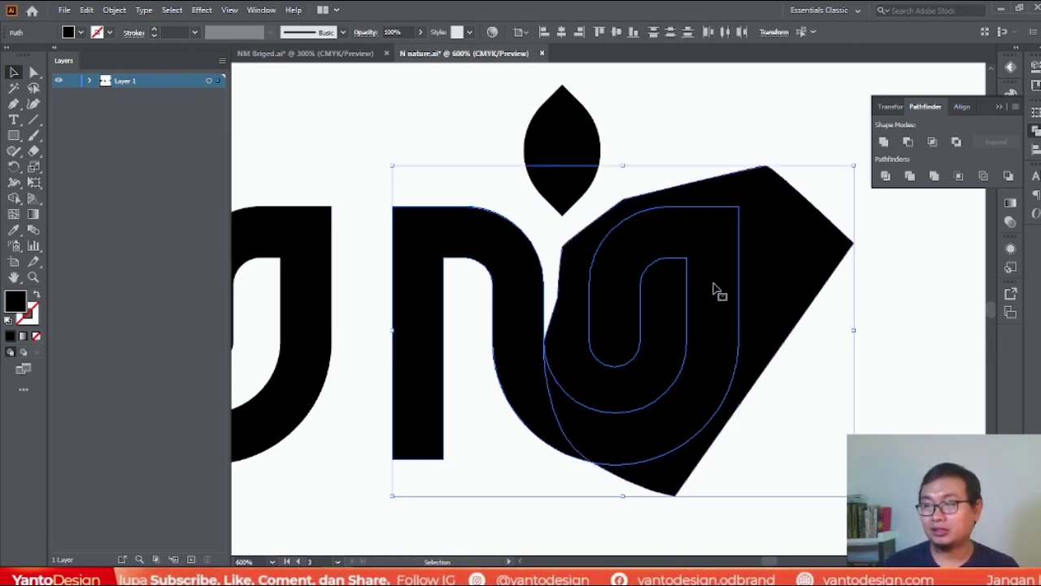
{"action": "left_click", "coordinate": [933, 143]}
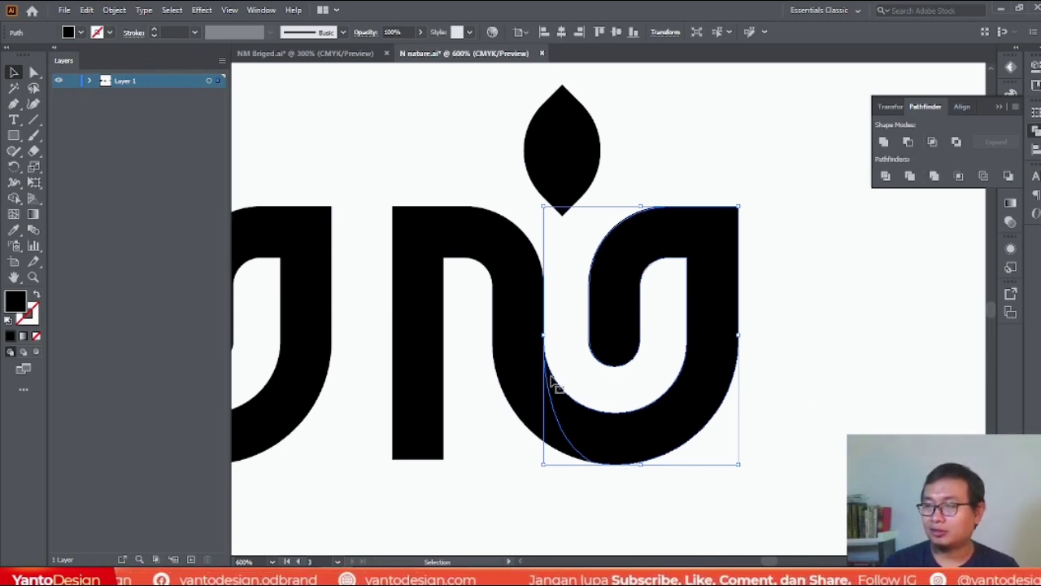
Fill the intersected second half of the N with the darkest grey swatch after black, and deselect it.
{"action": "scroll", "coordinate": [623, 418], "scroll_direction": "up", "scroll_amount": 2}
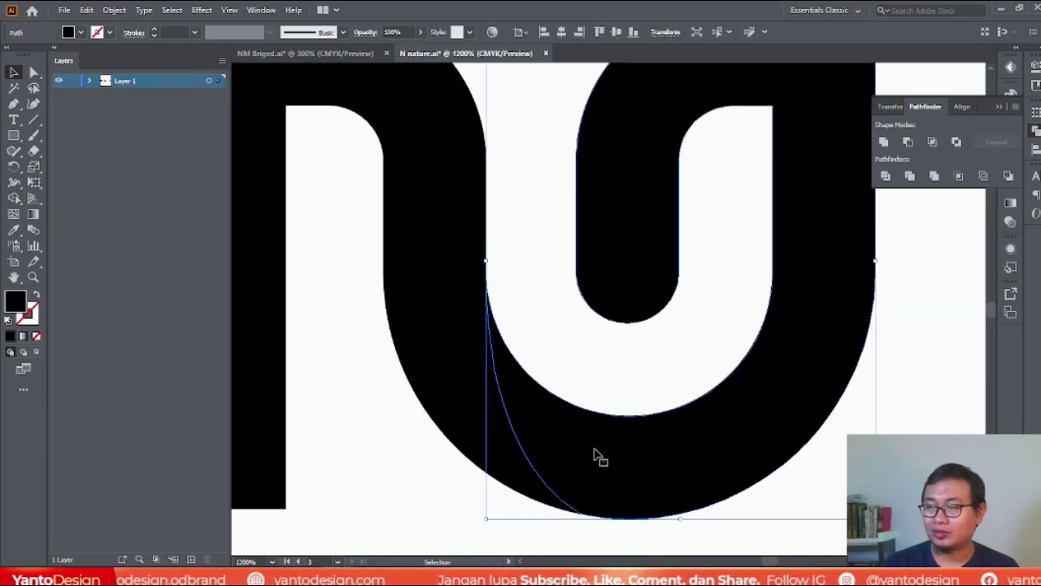
{"action": "left_click", "coordinate": [1011, 142]}
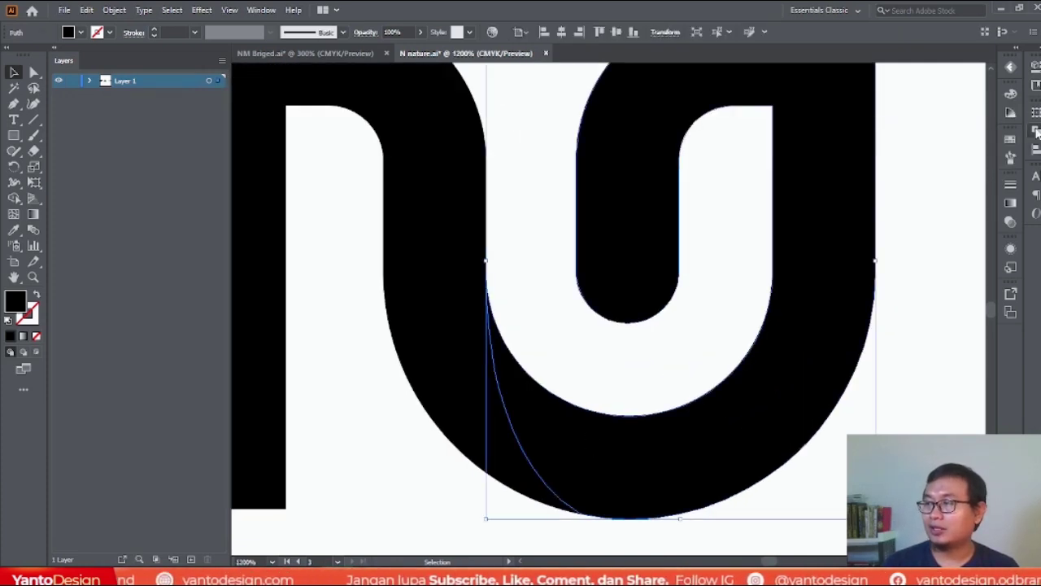
{"action": "left_click", "coordinate": [1011, 139]}
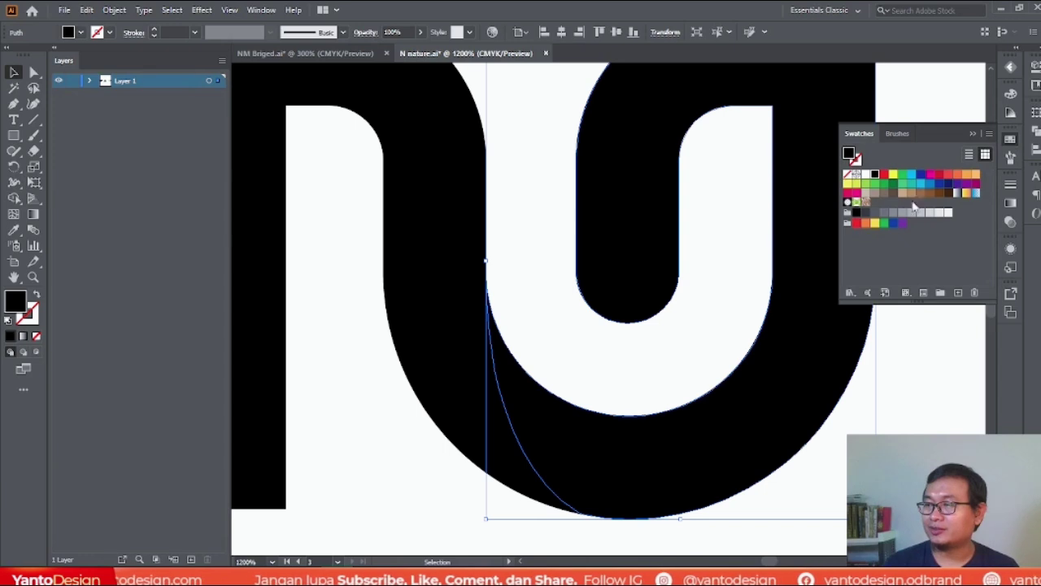
{"action": "left_click", "coordinate": [865, 214]}
{"action": "left_click", "coordinate": [830, 465]}
{"action": "scroll", "coordinate": [623, 432], "scroll_direction": "down", "scroll_amount": 3}
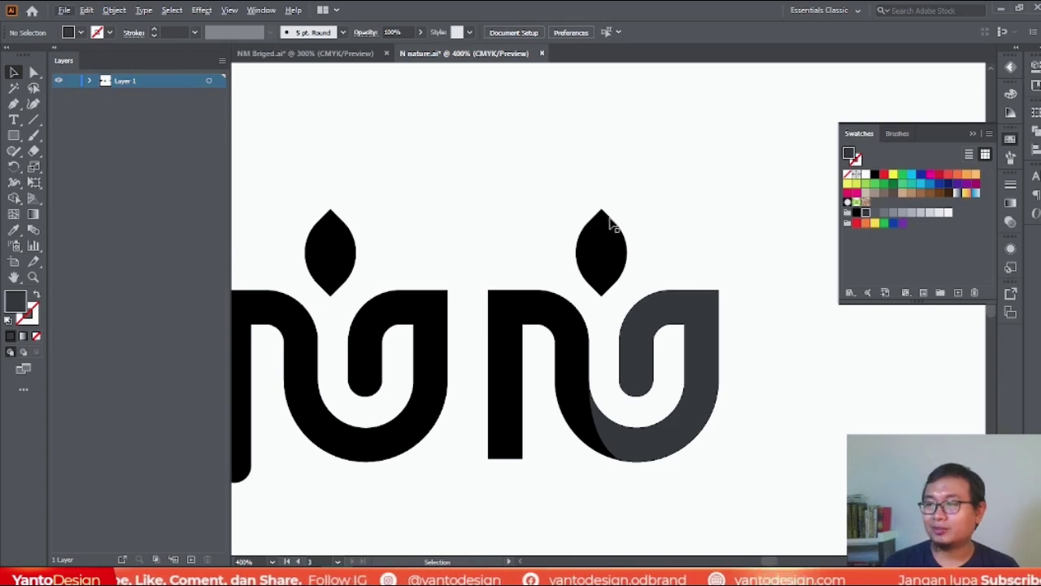
Draw a closed Pen shape over most of the leaf, with a curved edge from its upper tip to its lower tip.
{"action": "scroll", "coordinate": [611, 224], "scroll_direction": "up", "scroll_amount": 2}
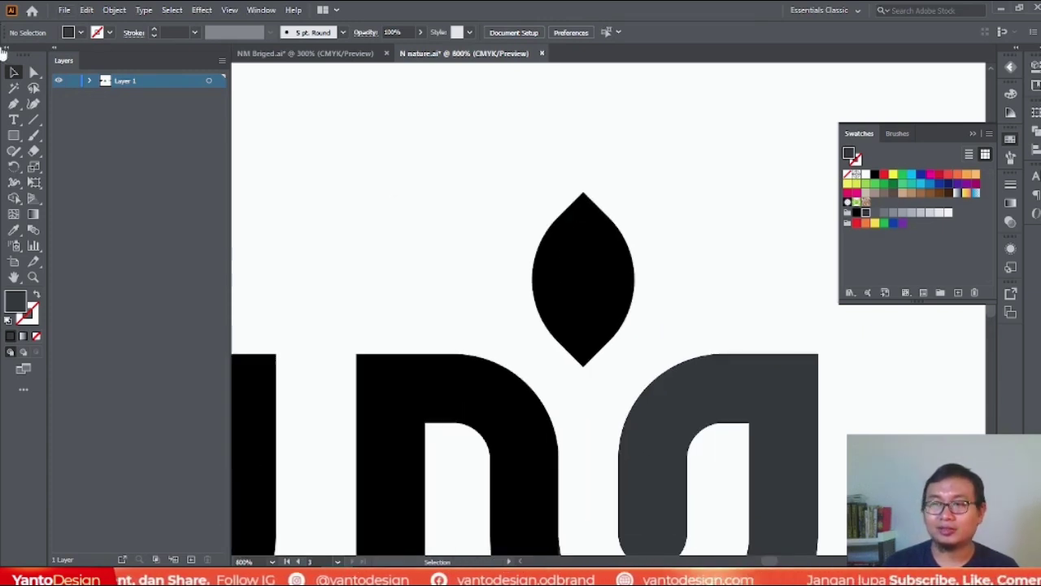
{"action": "left_click", "coordinate": [14, 103]}
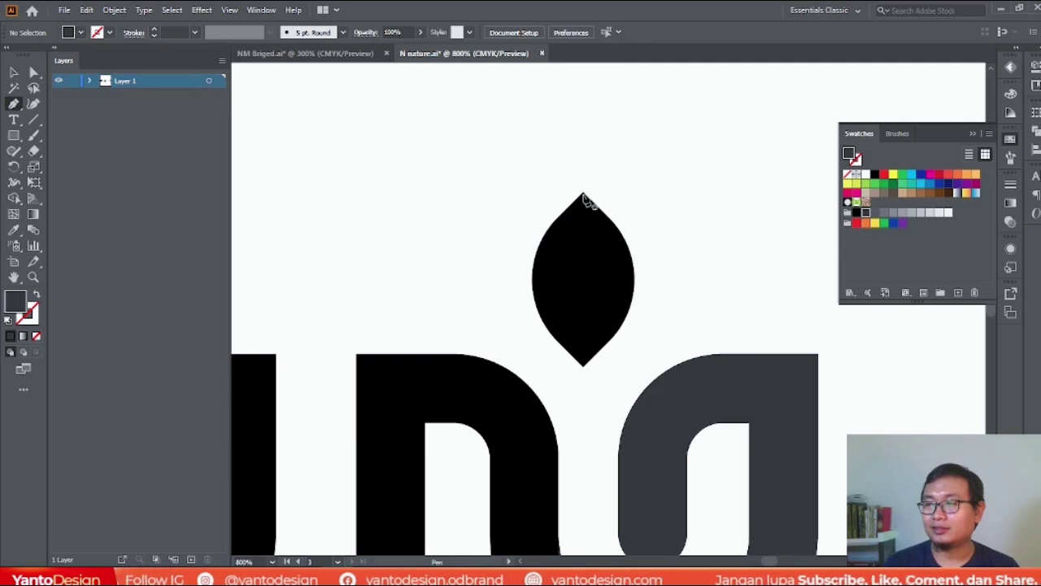
{"action": "left_click", "coordinate": [583, 195]}
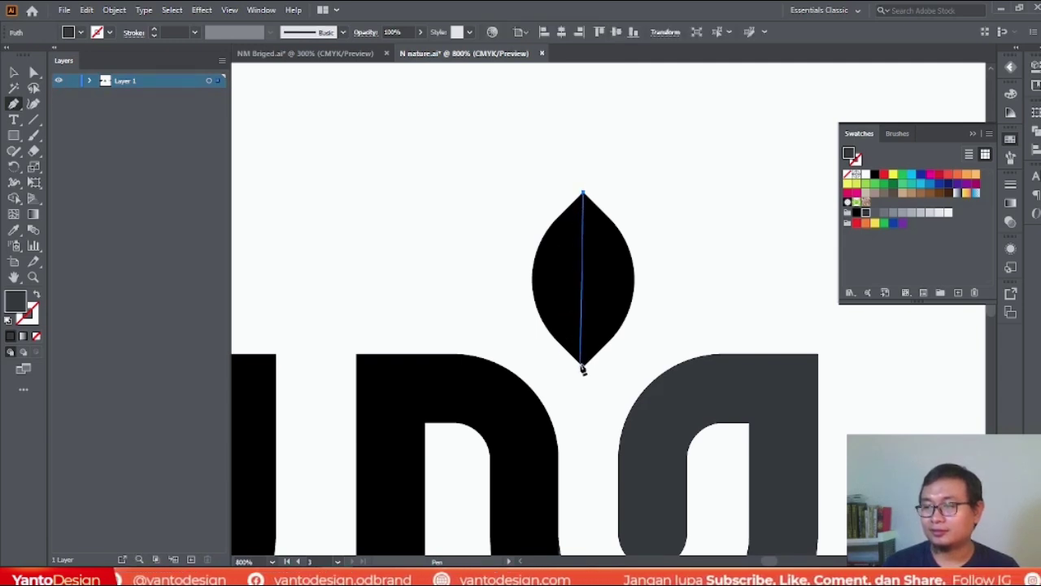
{"action": "left_click_drag", "start_coordinate": [584, 369], "coordinate": [638, 464]}
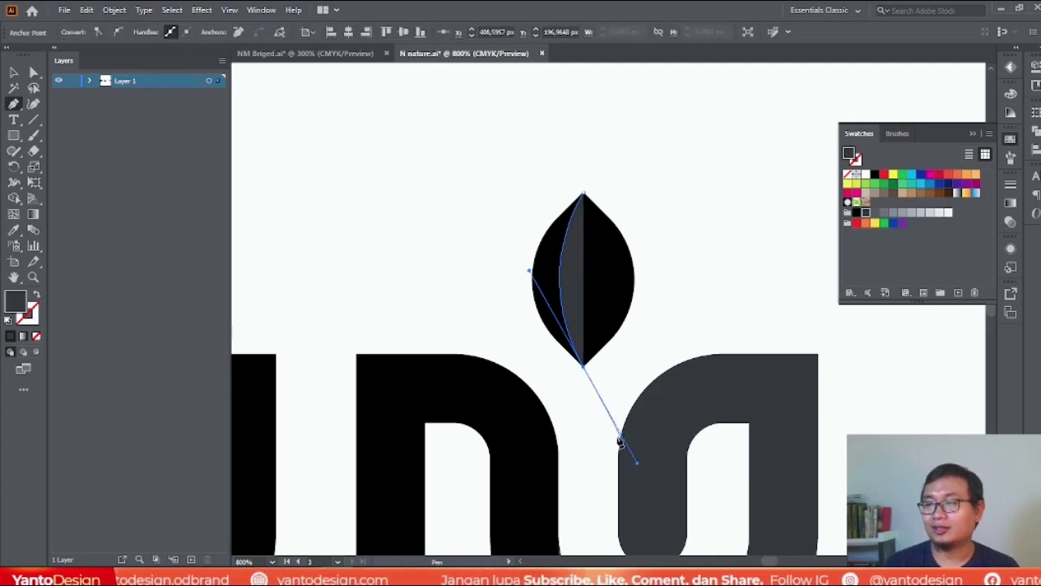
{"action": "left_click", "coordinate": [688, 332]}
{"action": "left_click", "coordinate": [679, 166]}
{"action": "left_click", "coordinate": [585, 146]}
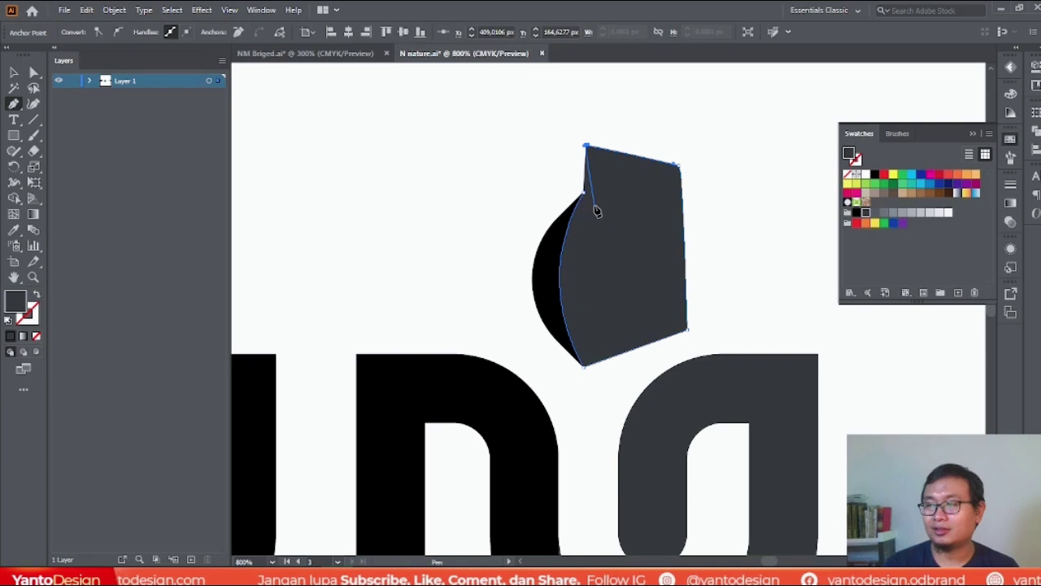
{"action": "left_click", "coordinate": [585, 195]}
{"action": "left_click_drag", "start_coordinate": [584, 364], "coordinate": [531, 271]}
{"action": "left_click", "coordinate": [13, 72]}
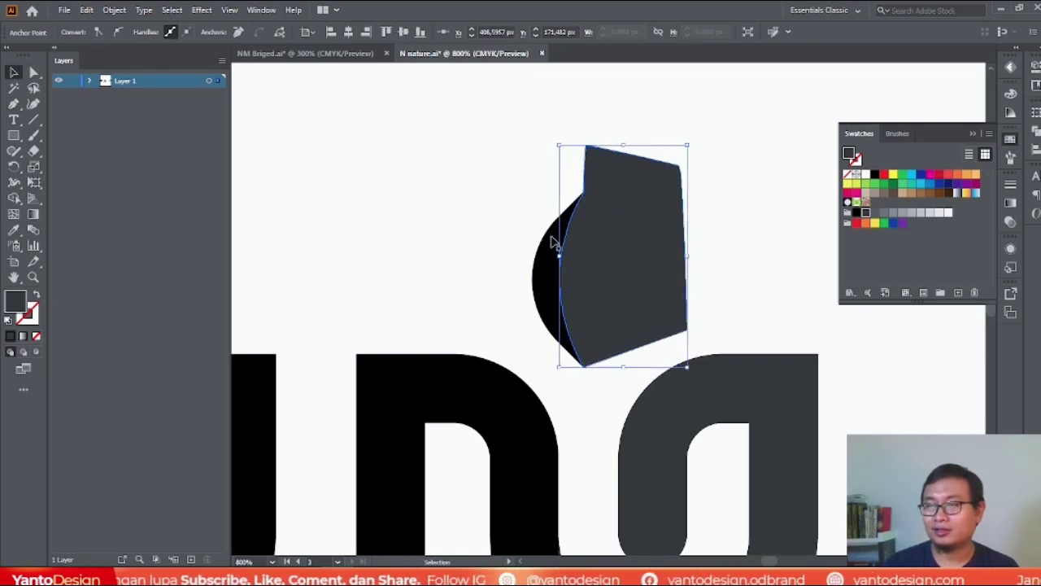
Place a copy of the leaf in front and intersect it with the drawn shape, keeping the original leaf.
{"action": "left_click", "coordinate": [553, 276]}
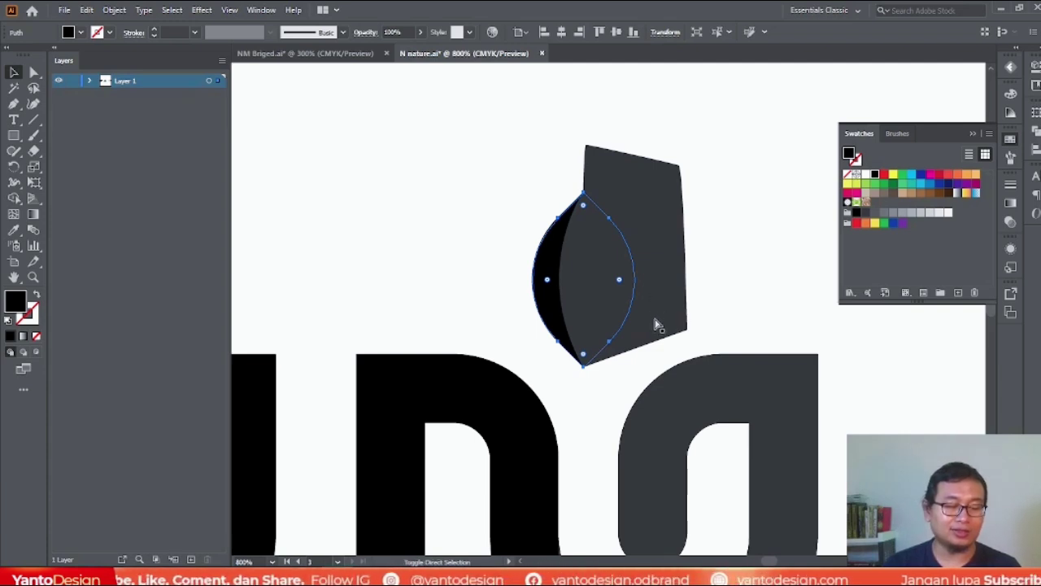
{"action": "key", "text": "ctrl+shift+bracketright"}
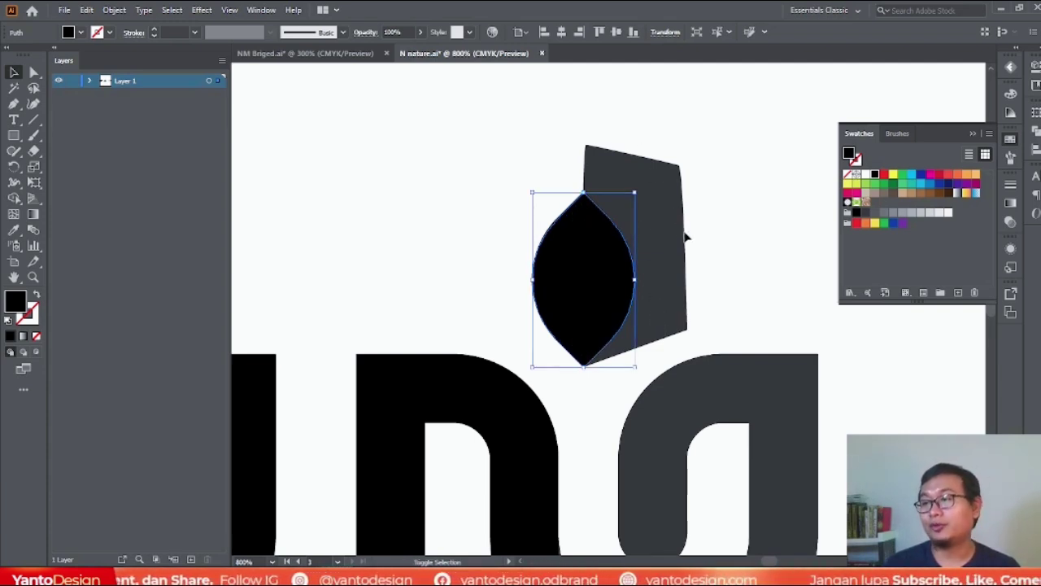
{"action": "left_click", "coordinate": [669, 209], "text": "shift"}
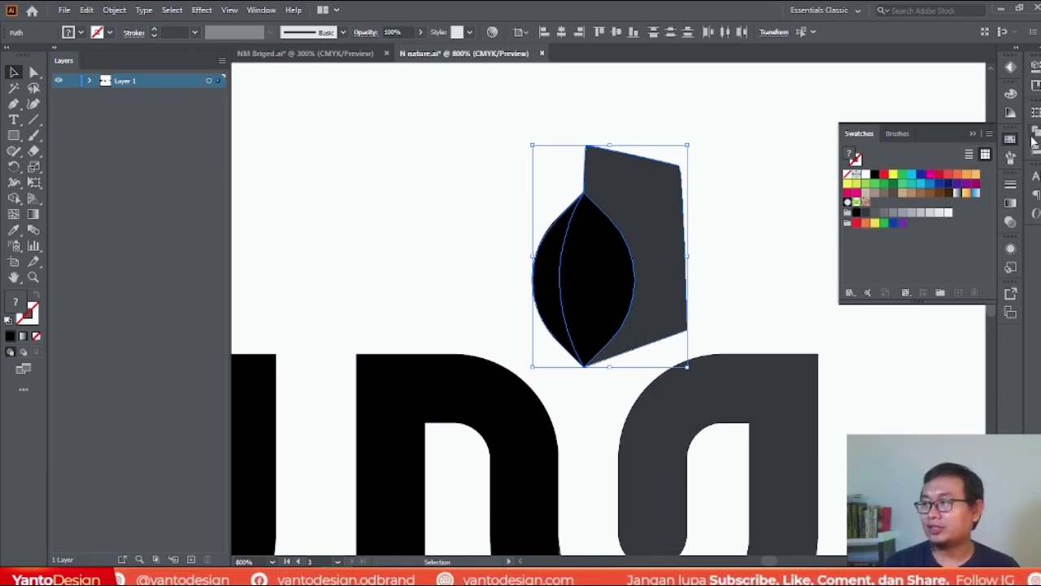
{"action": "left_click", "coordinate": [1034, 137]}
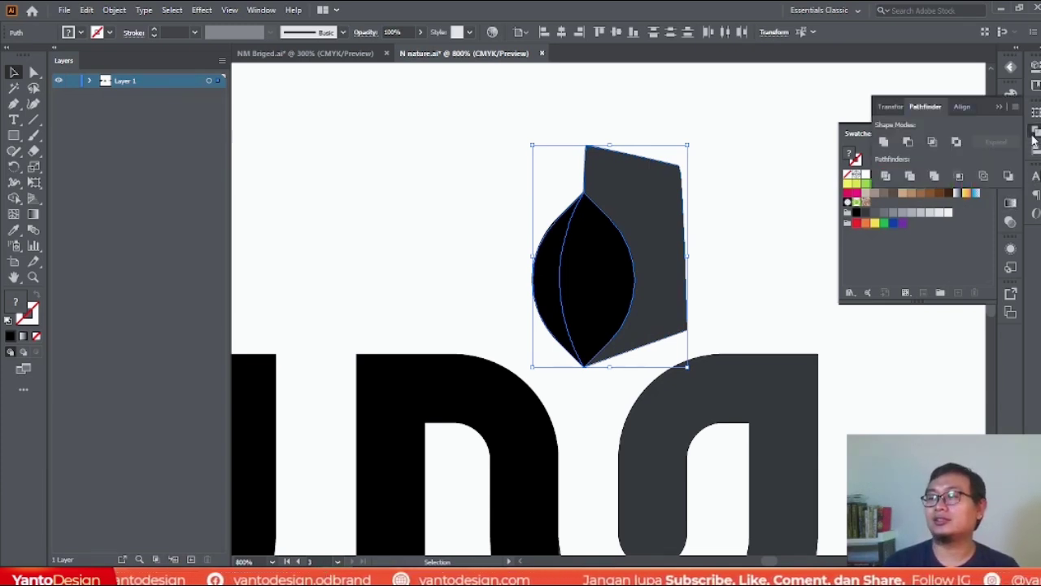
{"action": "left_click", "coordinate": [933, 142]}
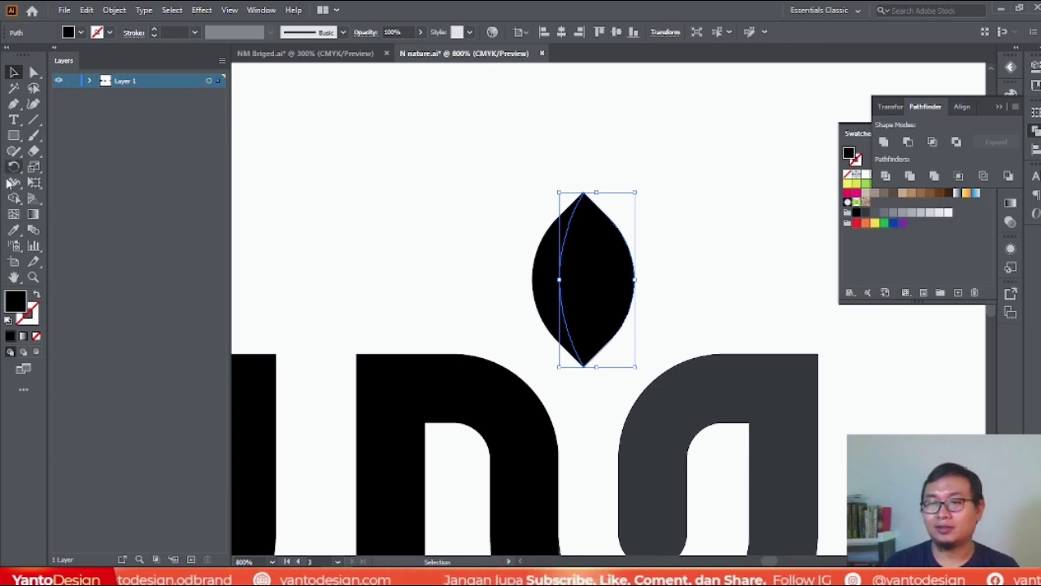
Fill the intersected leaf section with the dark grey sampled from the N's second half, and deselect it.
{"action": "left_click", "coordinate": [14, 229]}
{"action": "left_click", "coordinate": [721, 396]}
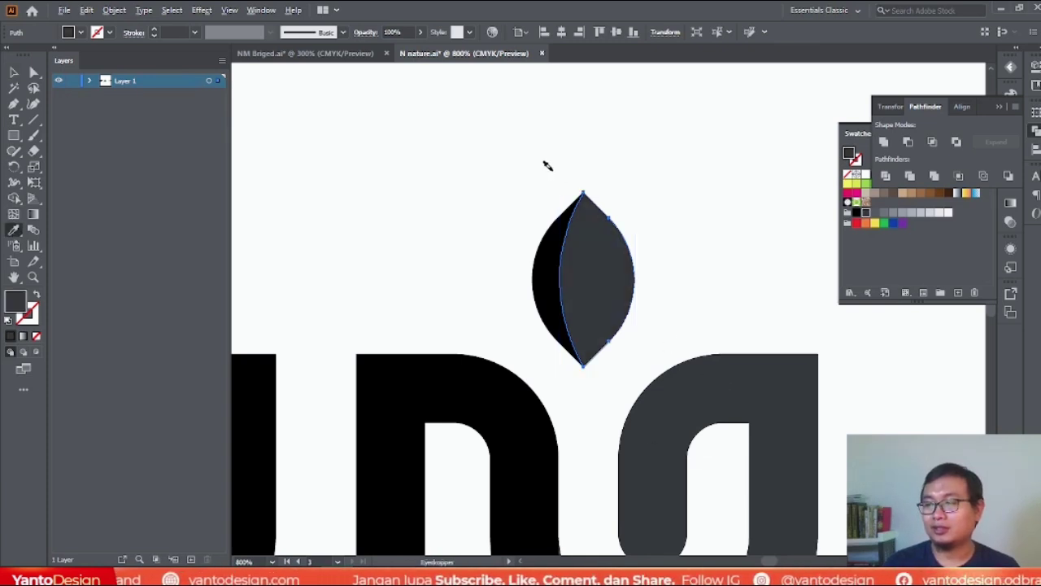
{"action": "scroll", "coordinate": [557, 166], "scroll_direction": "down", "scroll_amount": 2}
{"action": "left_click", "coordinate": [14, 71]}
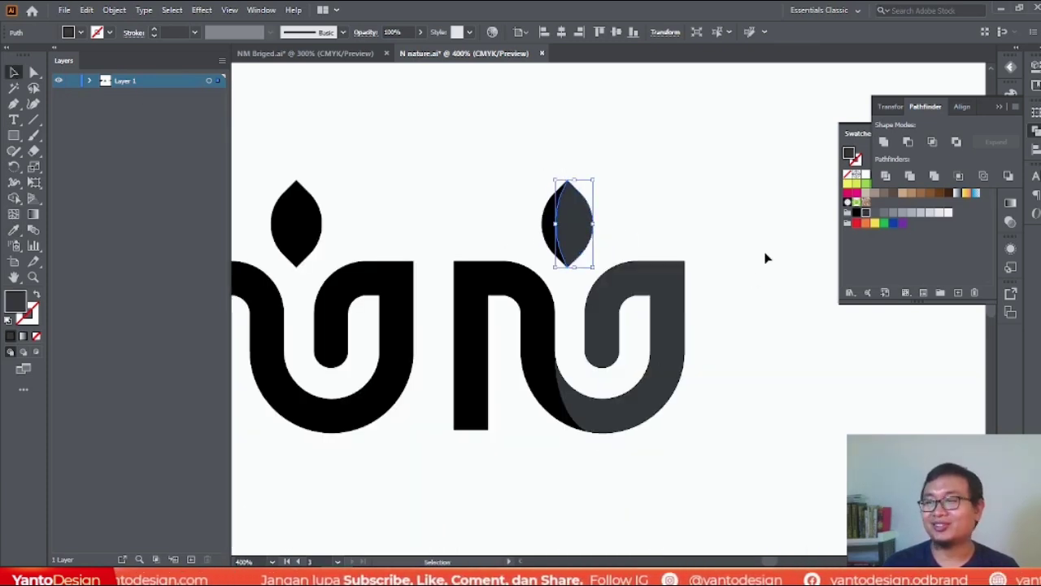
{"action": "left_click", "coordinate": [721, 193]}
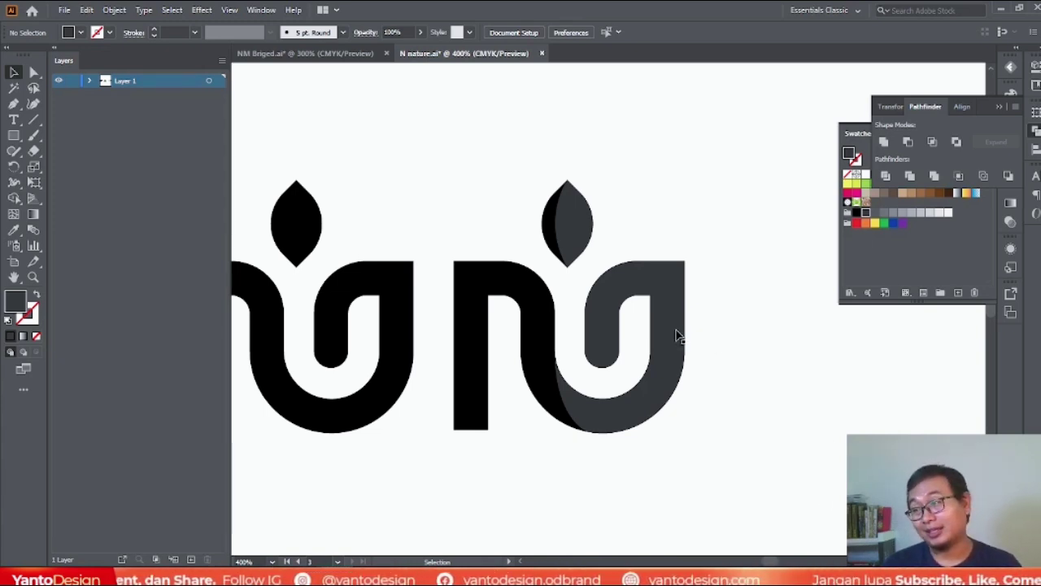
Fill all parts of the two-tone N and its leaf with the yellow-to-red gradient swatch, and deselect them.
{"action": "left_click", "coordinate": [578, 229]}
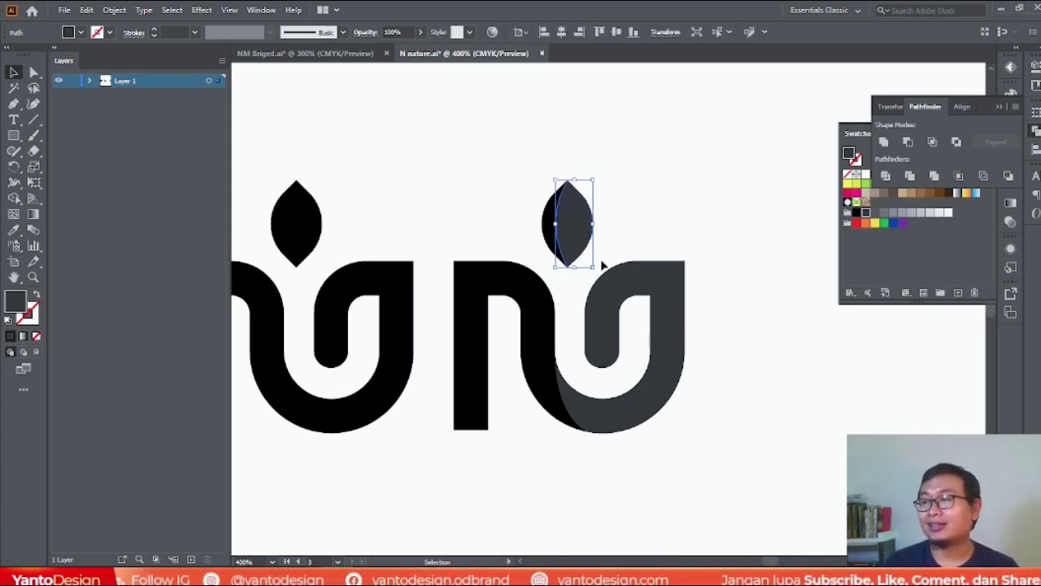
{"action": "left_click_drag", "start_coordinate": [488, 137], "coordinate": [728, 442]}
{"action": "left_click", "coordinate": [998, 108]}
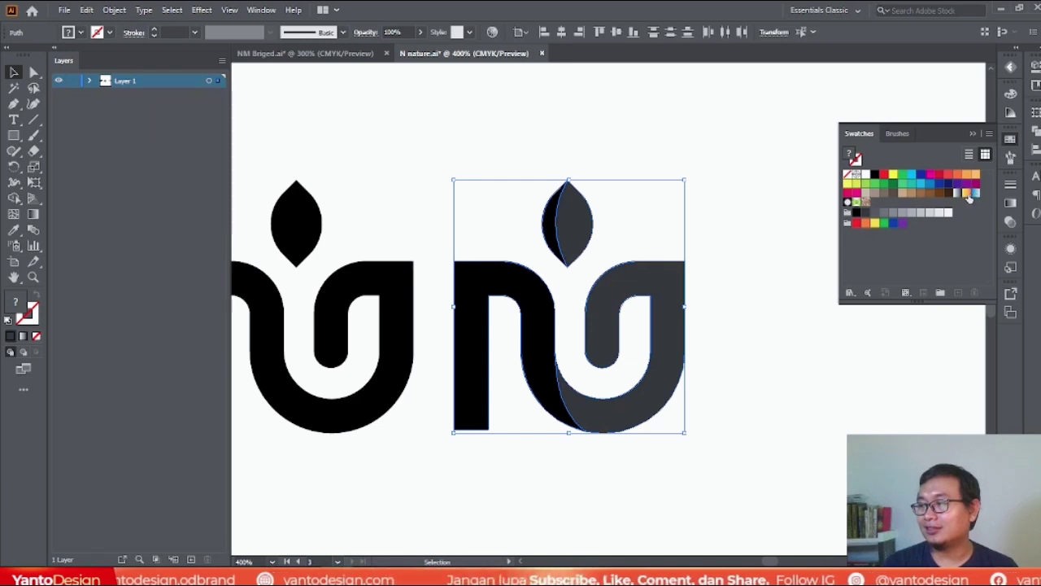
{"action": "left_click", "coordinate": [967, 193]}
{"action": "left_click", "coordinate": [697, 179]}
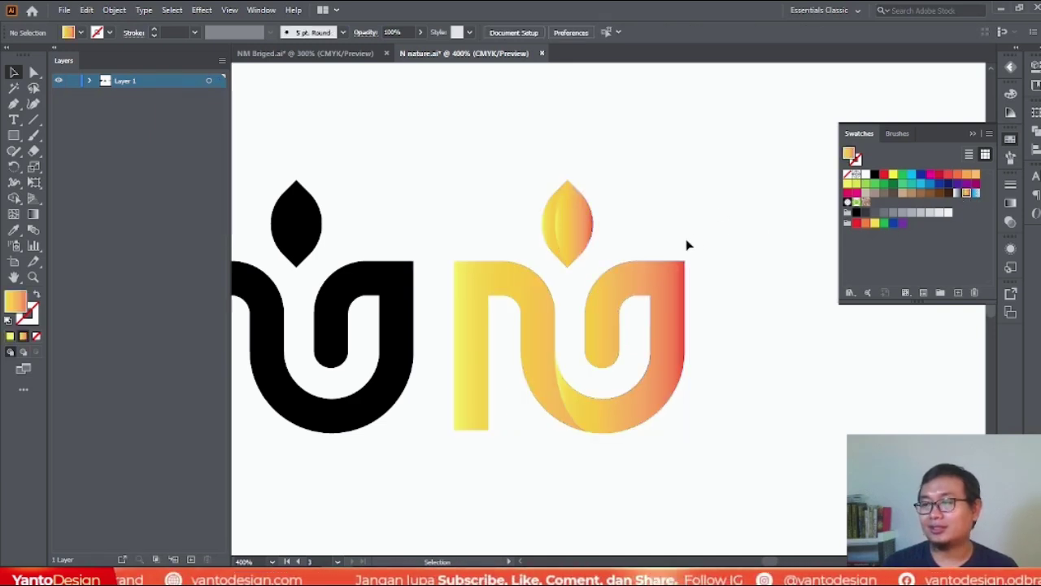
Group the leaf's larger front section with the N's second half.
{"action": "left_click", "coordinate": [579, 218]}
{"action": "left_click", "coordinate": [648, 287], "text": "shift"}
{"action": "key", "text": "a"}
{"action": "key", "text": "v"}
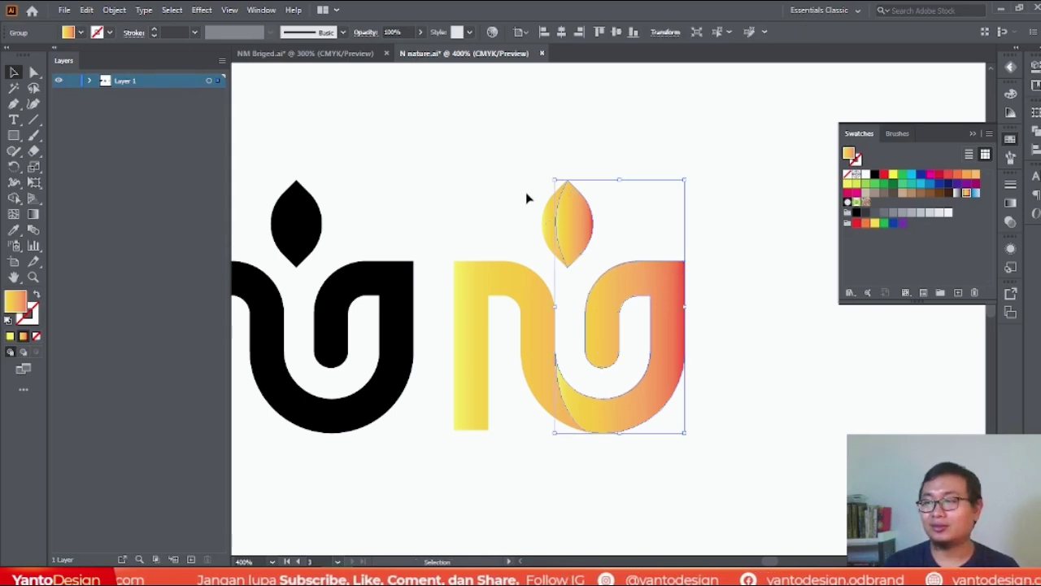
Group the leaf's base shape with the N's base shape, and deselect the group.
{"action": "left_click", "coordinate": [539, 244]}
{"action": "left_click", "coordinate": [550, 233]}
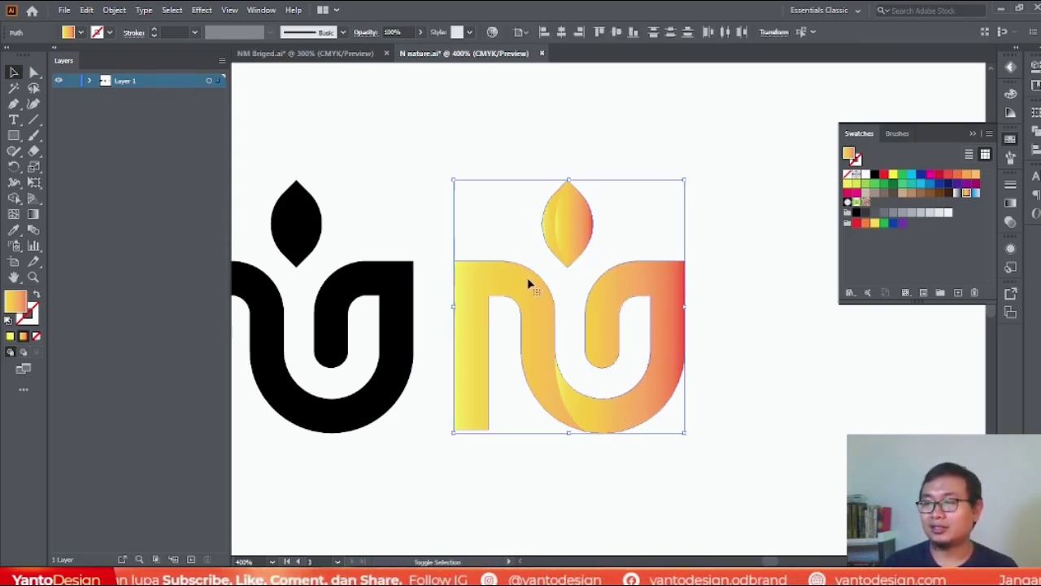
{"action": "left_click", "coordinate": [530, 281], "text": "shift"}
{"action": "key", "text": "a"}
{"action": "key", "text": "ctrl+g"}
{"action": "key", "text": "v"}
{"action": "left_click", "coordinate": [653, 128]}
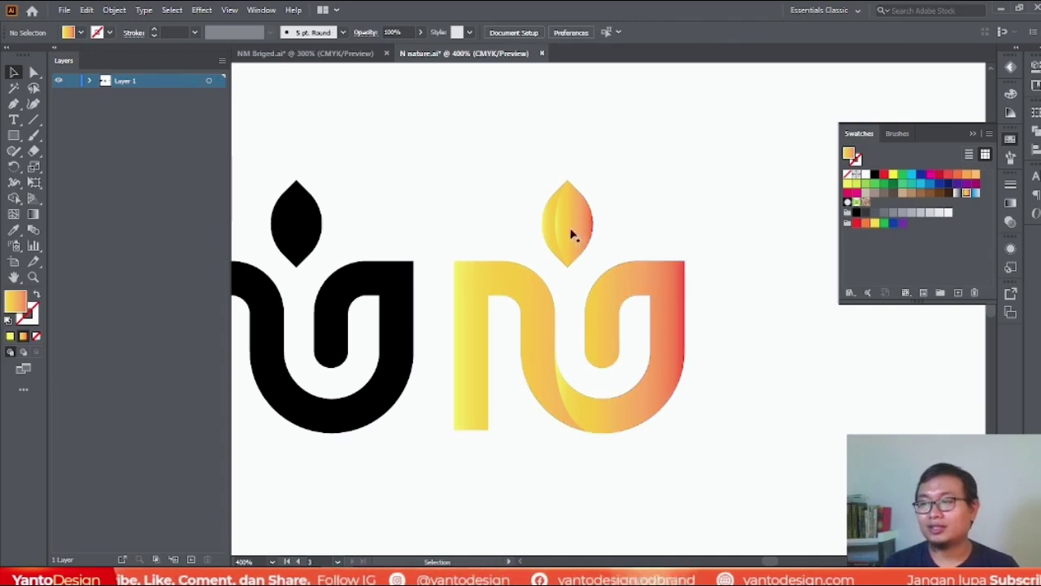
Redirect the base group's gradient to run from yellow on the N's stem to orange at its inner curve.
{"action": "left_click", "coordinate": [550, 233]}
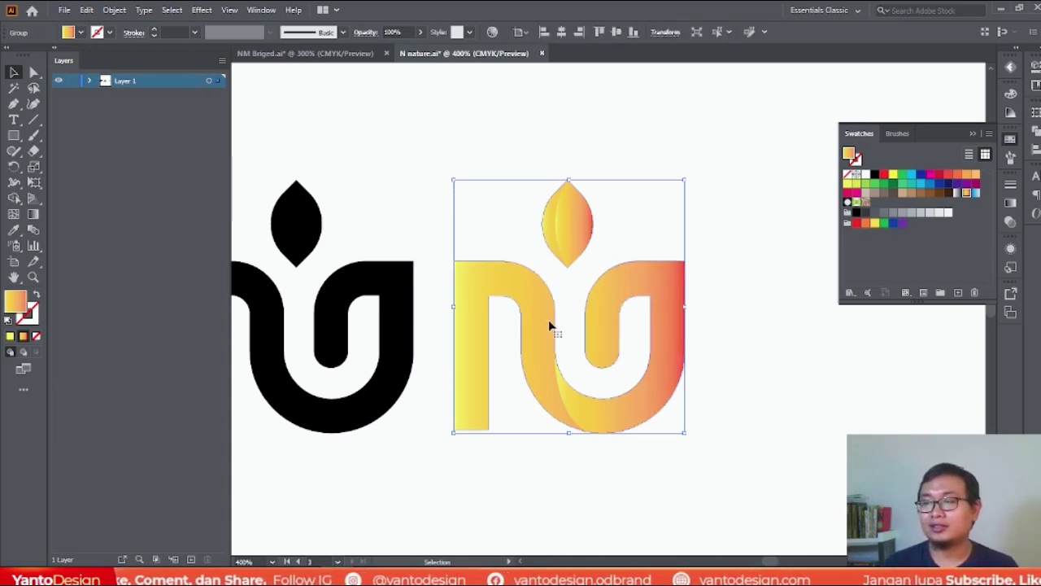
{"action": "left_click", "coordinate": [35, 217]}
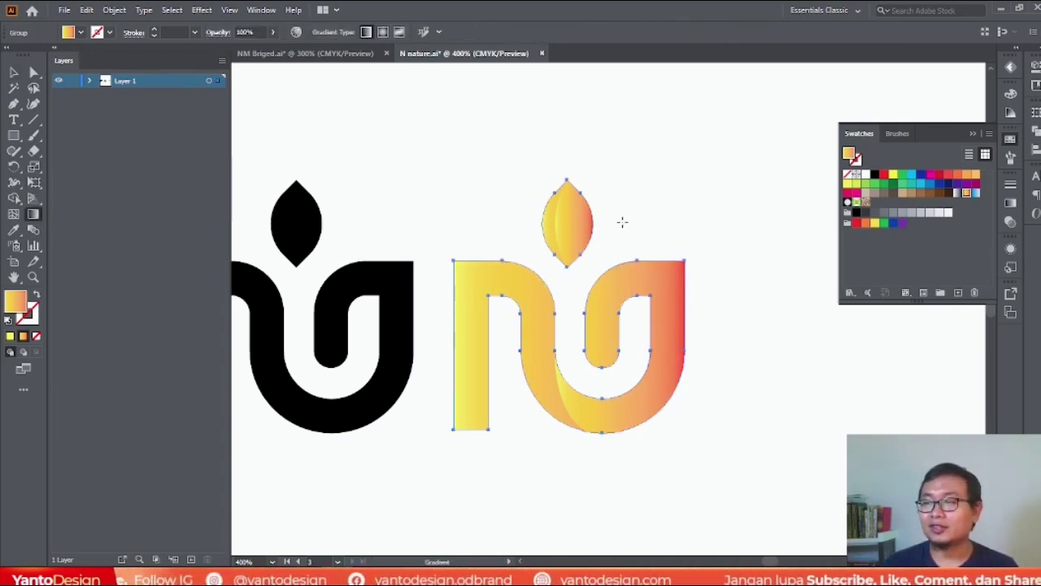
{"action": "left_click_drag", "start_coordinate": [438, 358], "coordinate": [515, 353]}
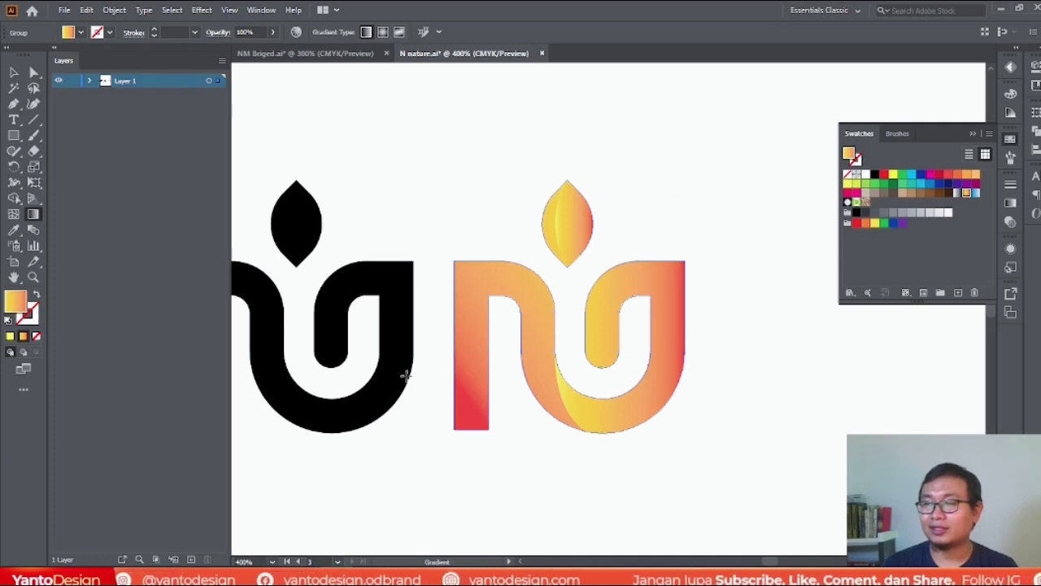
{"action": "left_click", "coordinate": [495, 351]}
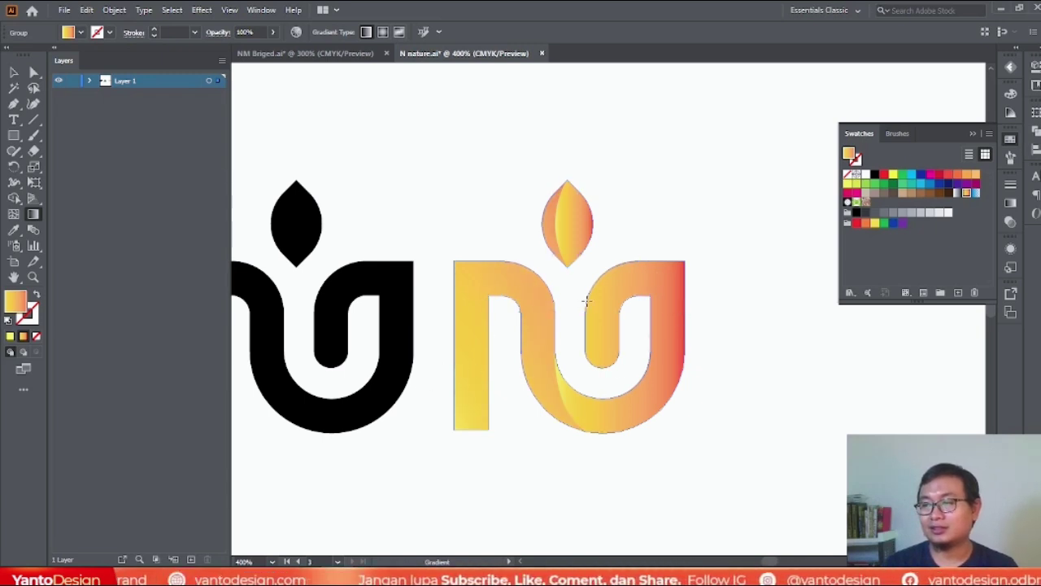
{"action": "left_click", "coordinate": [604, 338]}
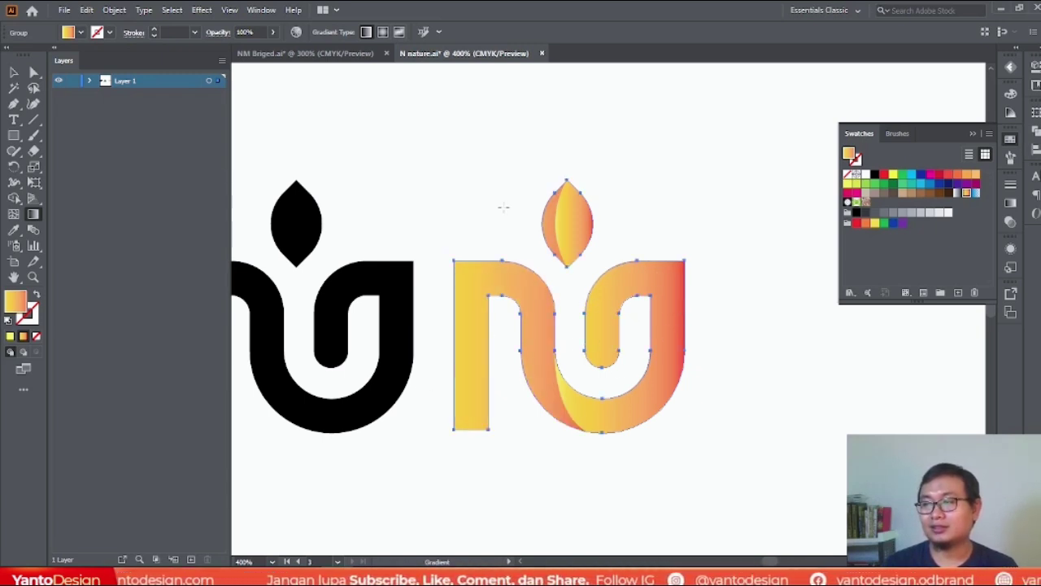
Redirect the front group's gradient horizontally, from yellow on the leaf section to orange at the N's outer edge, and deselect it.
{"action": "left_click", "coordinate": [14, 72]}
{"action": "left_click", "coordinate": [669, 297]}
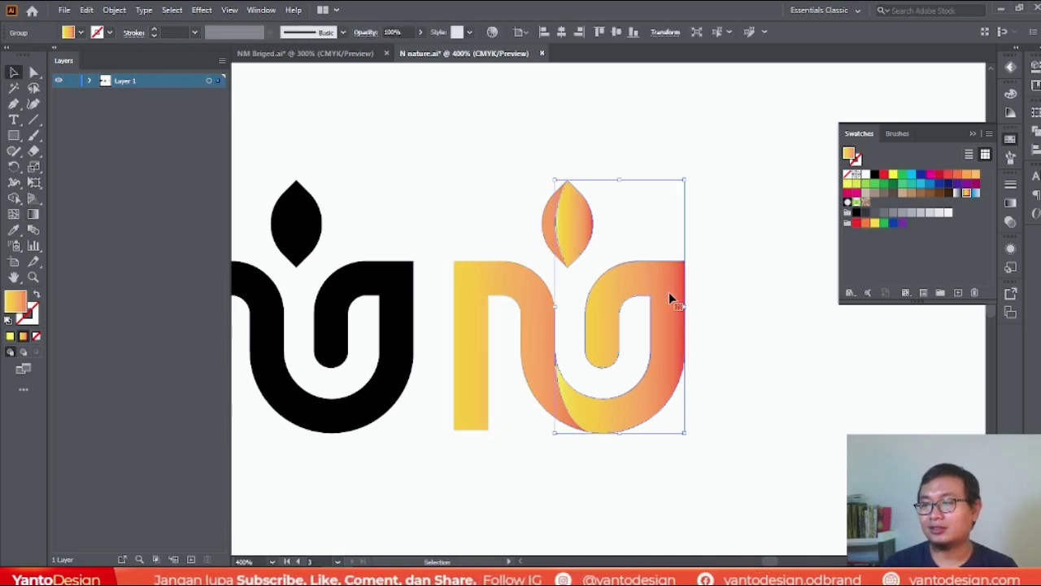
{"action": "left_click", "coordinate": [33, 214]}
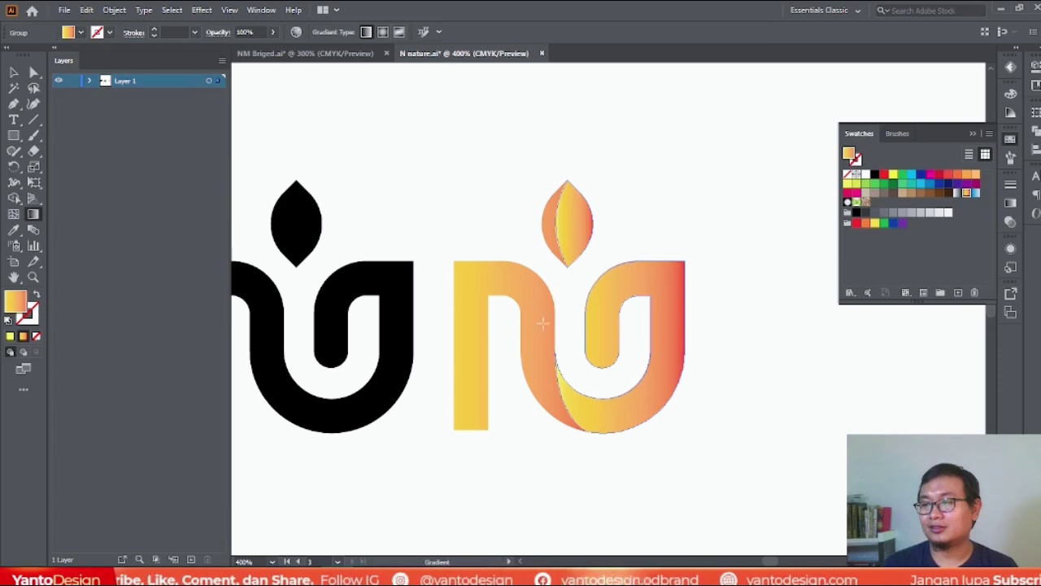
{"action": "left_click_drag", "start_coordinate": [550, 323], "coordinate": [523, 324]}
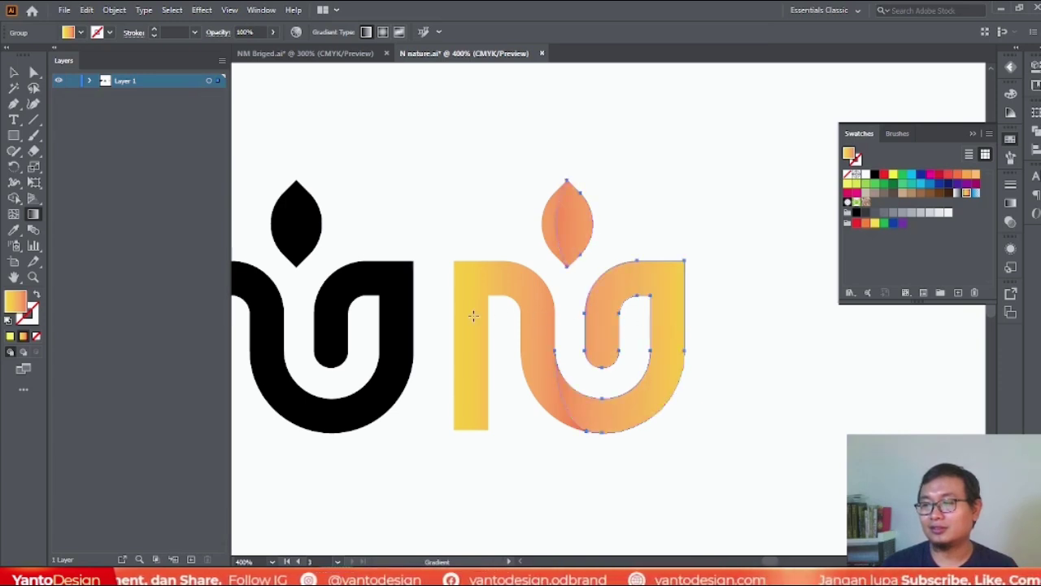
{"action": "left_click_drag", "start_coordinate": [664, 324], "coordinate": [674, 324]}
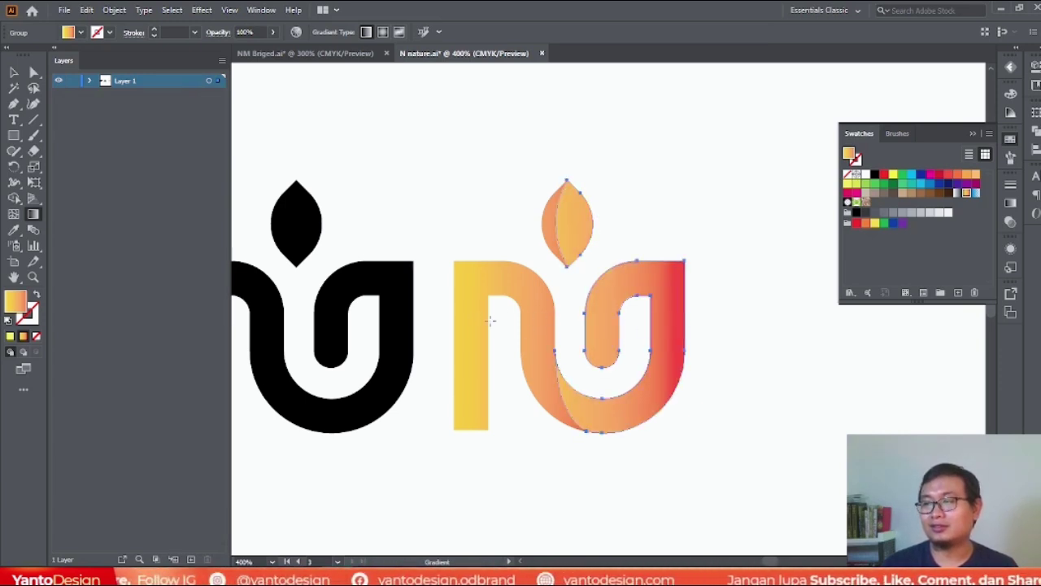
{"action": "key", "text": "ctrl+z"}
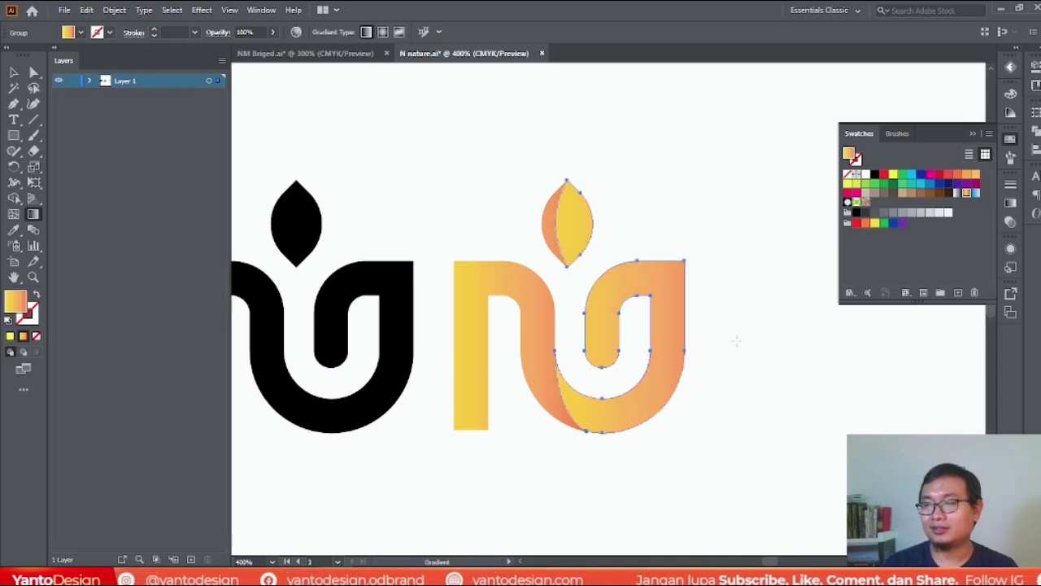
{"action": "left_click", "coordinate": [13, 72]}
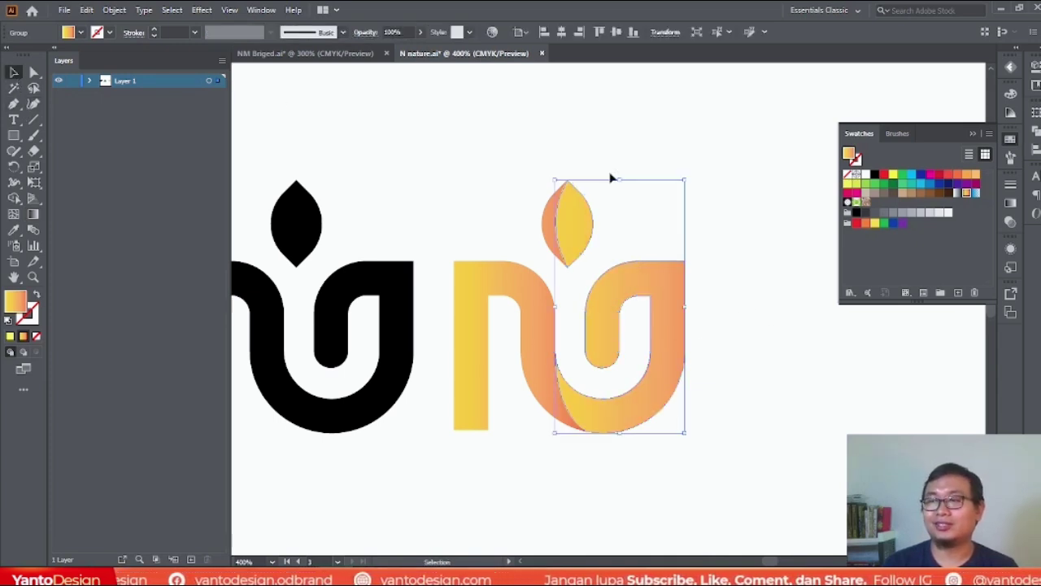
{"action": "left_click", "coordinate": [738, 275]}
Examine the gradient directions on the finished green logo above BRAND NAME, and return to the orange N.
{"action": "scroll", "coordinate": [626, 302], "scroll_direction": "down", "scroll_amount": 1}
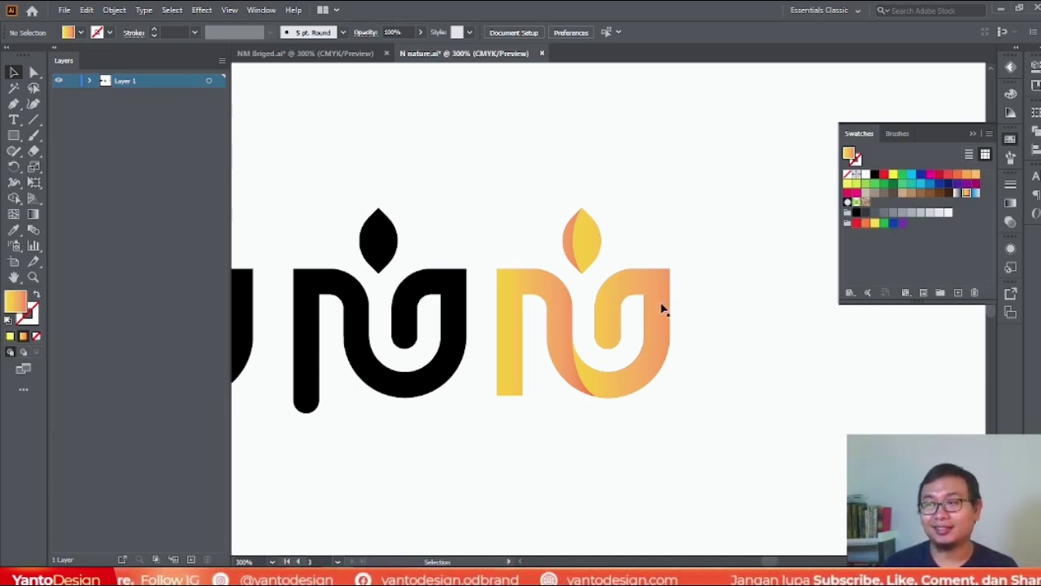
{"action": "scroll", "coordinate": [706, 244], "scroll_direction": "down", "scroll_amount": 1}
{"action": "scroll", "coordinate": [706, 253], "scroll_direction": "down", "scroll_amount": 2}
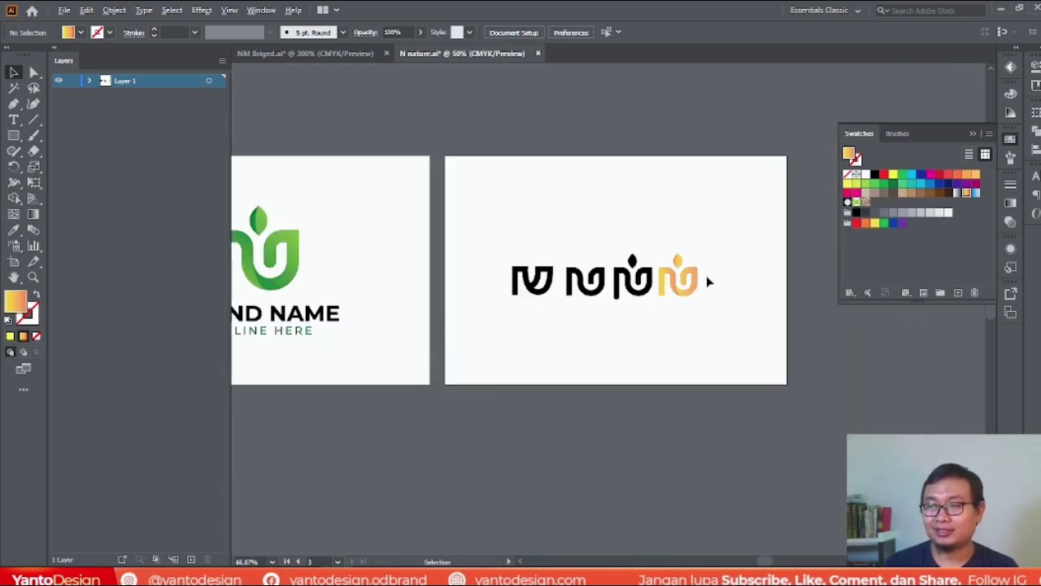
{"action": "scroll", "coordinate": [492, 256], "scroll_direction": "up", "scroll_amount": 3}
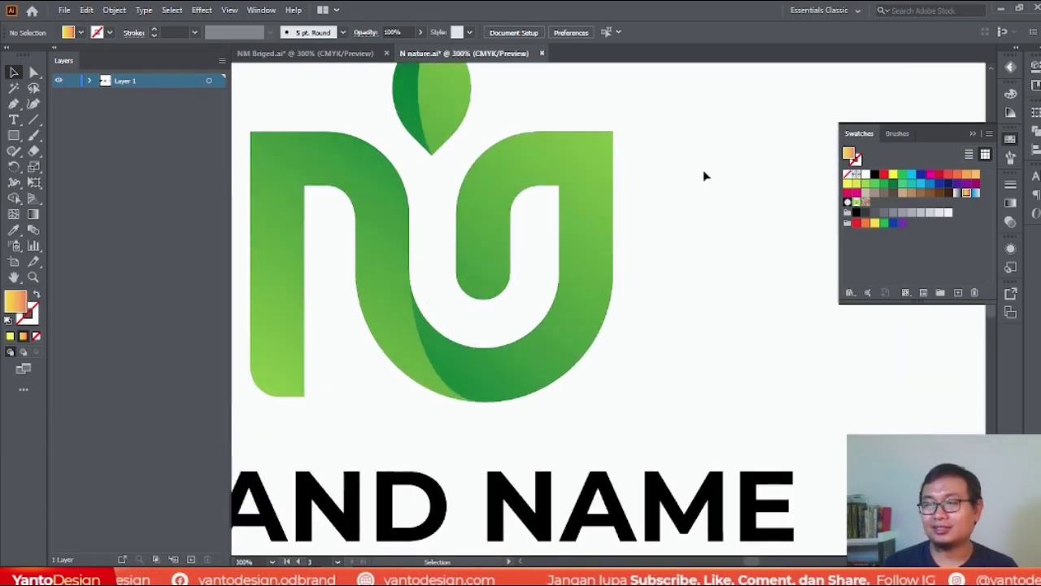
{"action": "scroll", "coordinate": [488, 244], "scroll_direction": "down", "scroll_amount": 2}
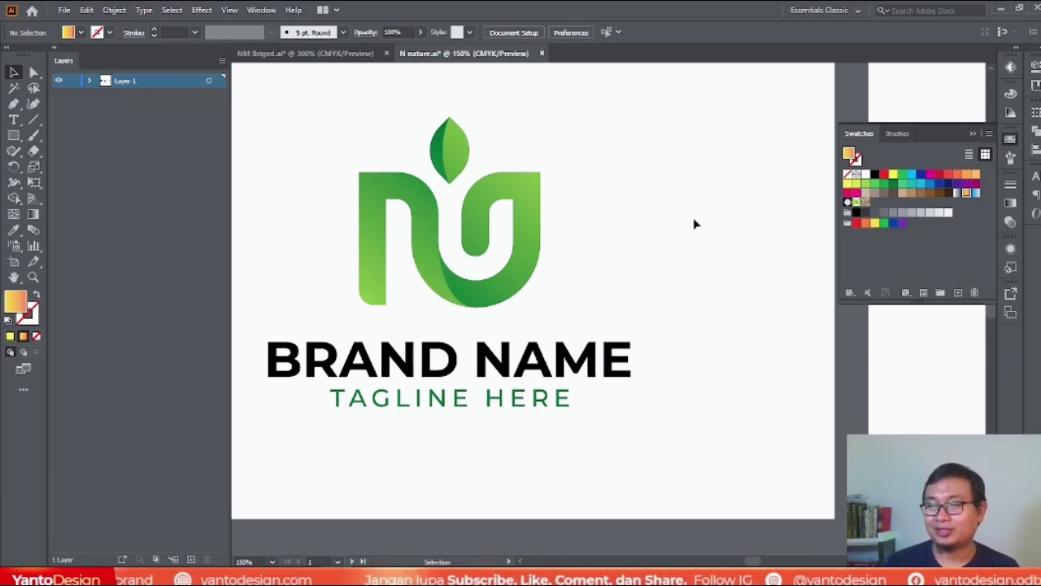
{"action": "scroll", "coordinate": [481, 287], "scroll_direction": "down", "scroll_amount": 3}
{"action": "scroll", "coordinate": [493, 217], "scroll_direction": "down", "scroll_amount": 1}
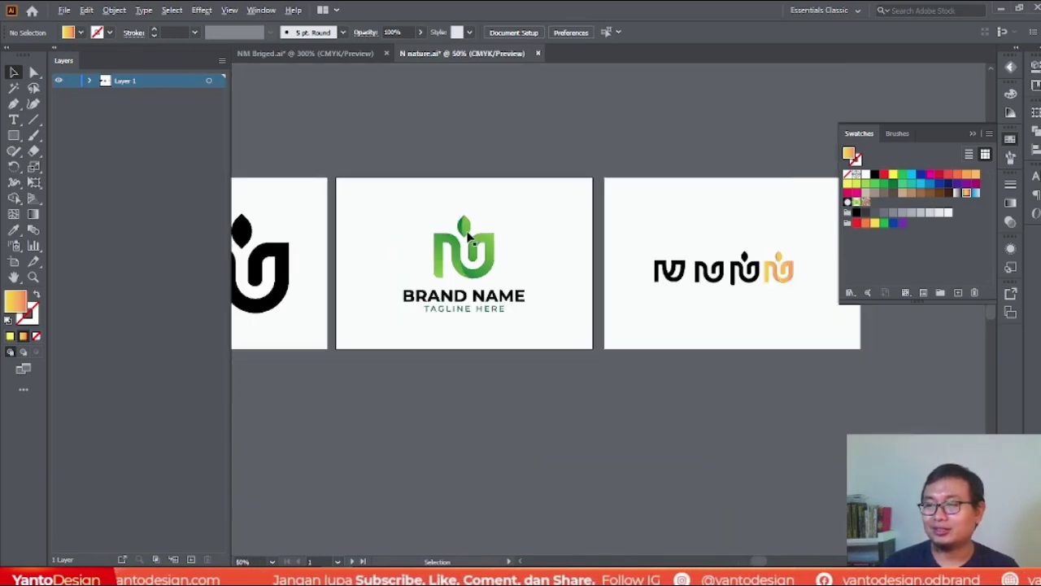
{"action": "scroll", "coordinate": [771, 303], "scroll_direction": "up", "scroll_amount": 5}
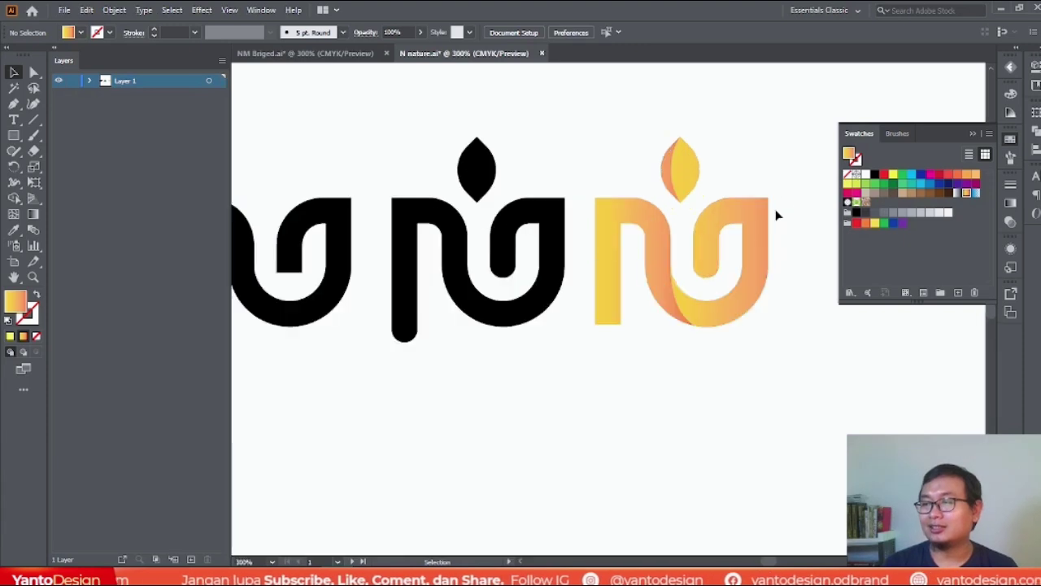
Redirect the front group's gradient to run from yellow at its upper end to orange along the N's lower curve.
{"action": "left_click", "coordinate": [766, 214]}
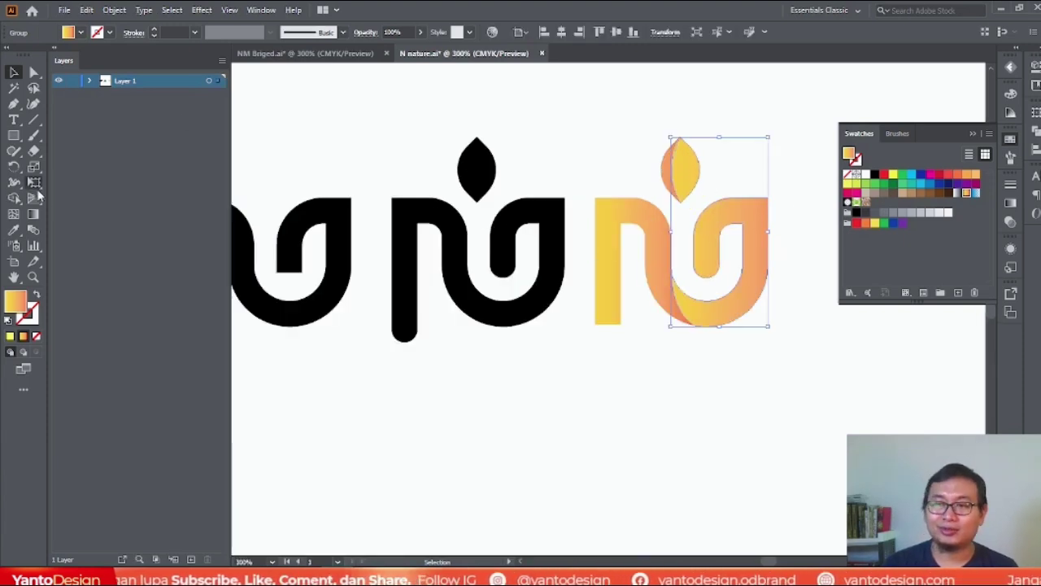
{"action": "left_click", "coordinate": [36, 213]}
{"action": "key", "text": "ctrl+h"}
{"action": "left_click_drag", "start_coordinate": [599, 336], "coordinate": [598, 336]}
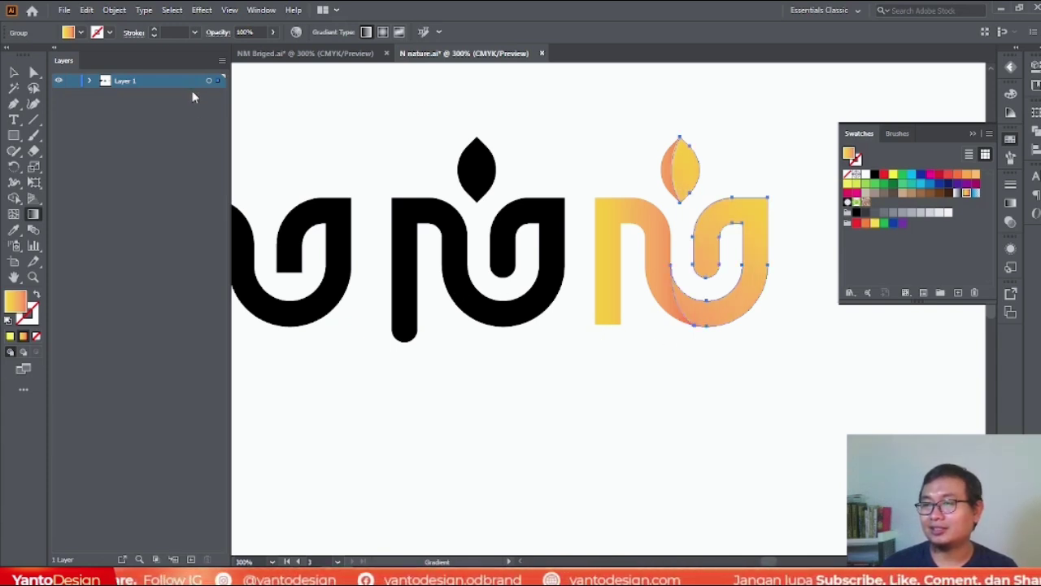
Redirect the base group's gradient to run from yellow at the stem's lower end to orange along the N's upper edge, and deselect it.
{"action": "left_click", "coordinate": [13, 71]}
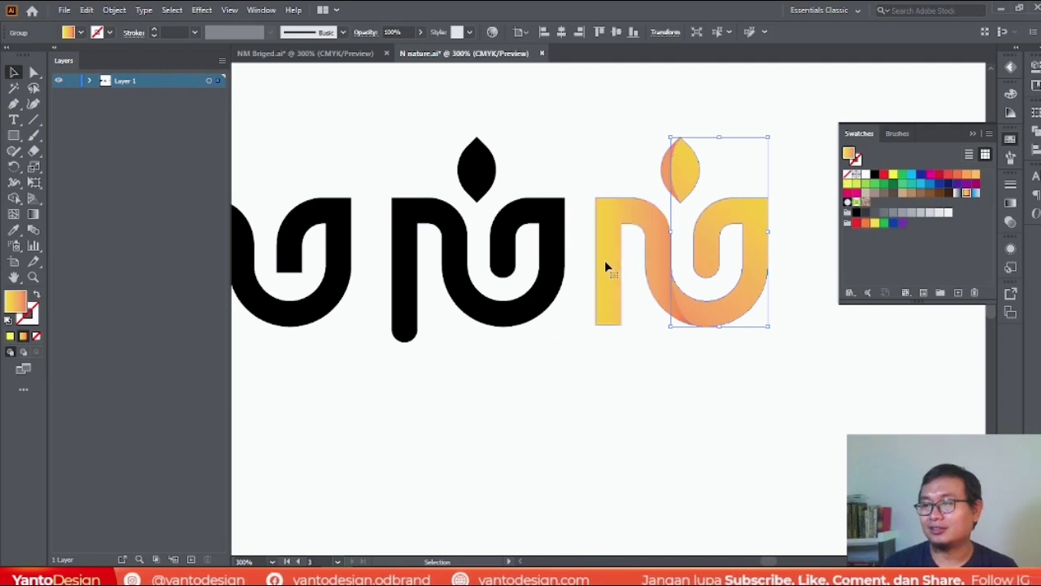
{"action": "left_click", "coordinate": [33, 214]}
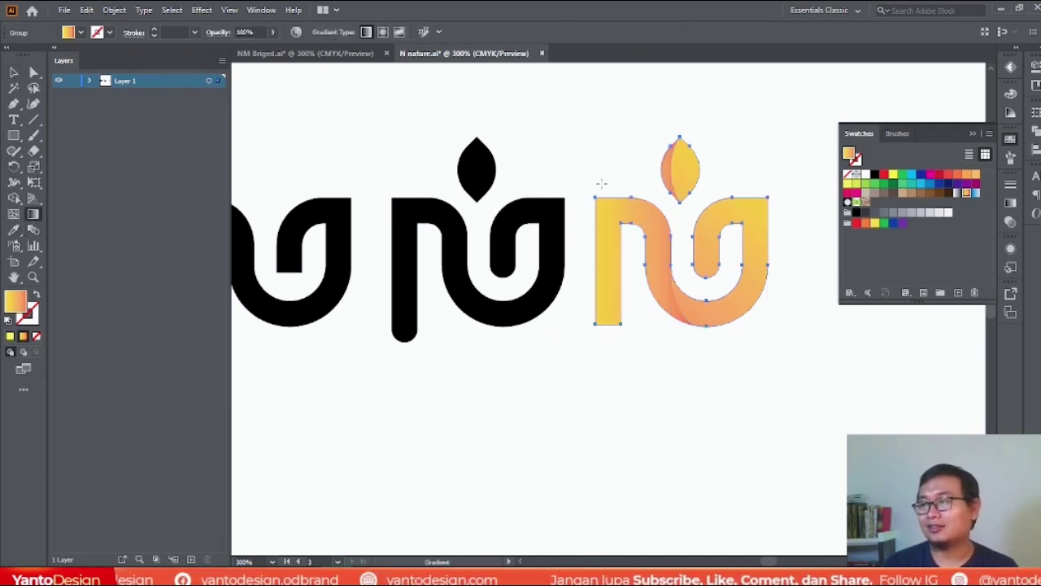
{"action": "left_click_drag", "start_coordinate": [726, 169], "coordinate": [747, 118]}
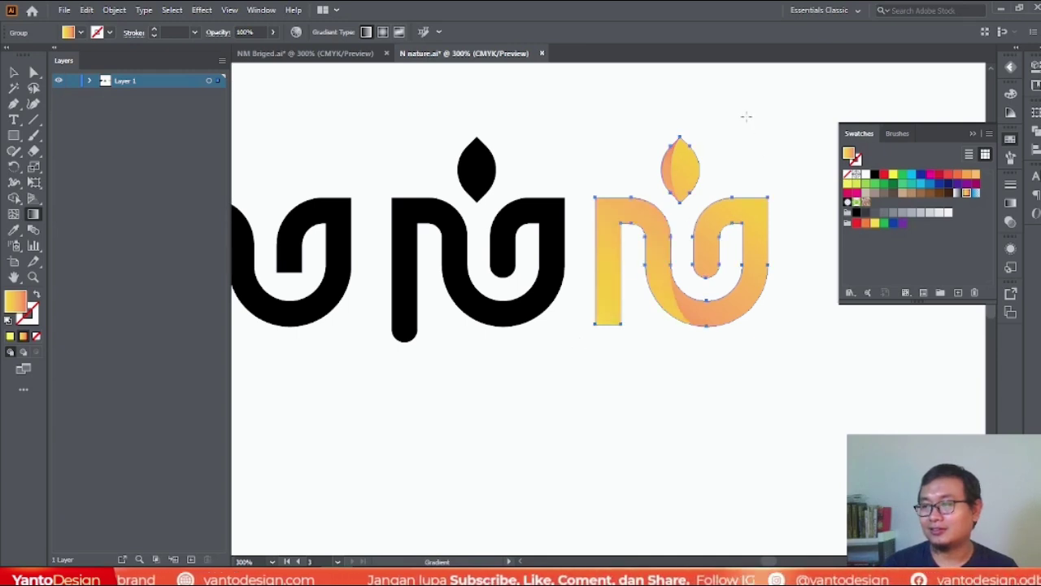
{"action": "key", "text": "v"}
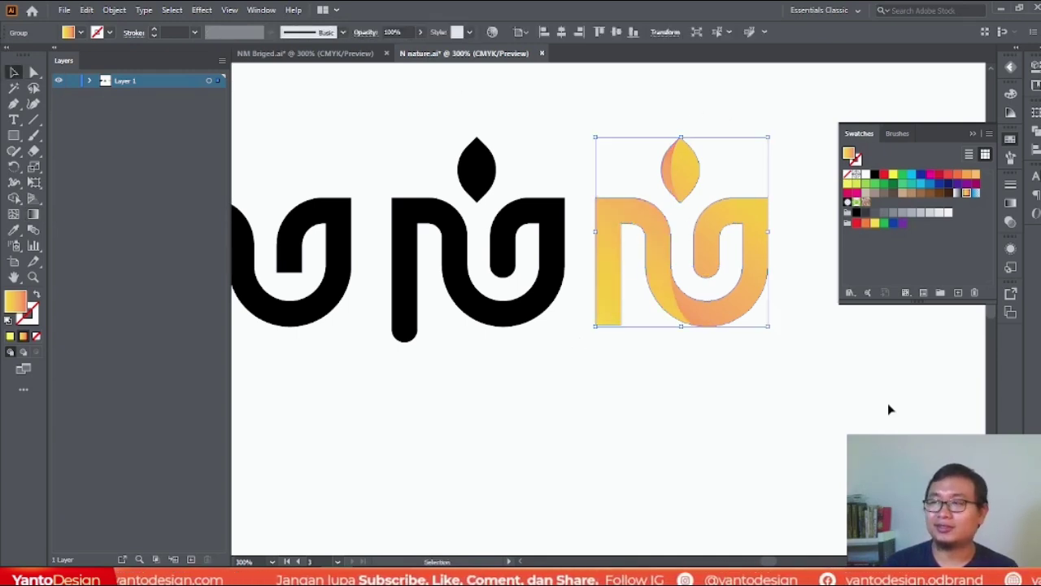
{"action": "left_click", "coordinate": [720, 474]}
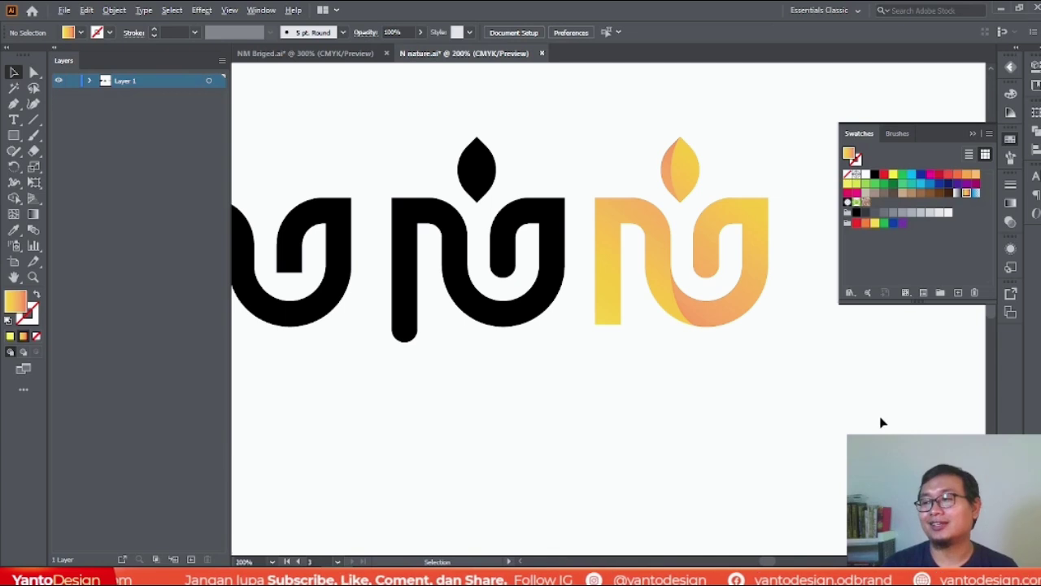
Examine the finished green logo above BRAND NAME and the solid black version on the neighbouring artboard.
{"action": "key", "text": "ctrl+1"}
{"action": "scroll", "coordinate": [669, 274], "scroll_direction": "down", "scroll_amount": 1}
{"action": "scroll", "coordinate": [336, 300], "scroll_direction": "up", "scroll_amount": 2}
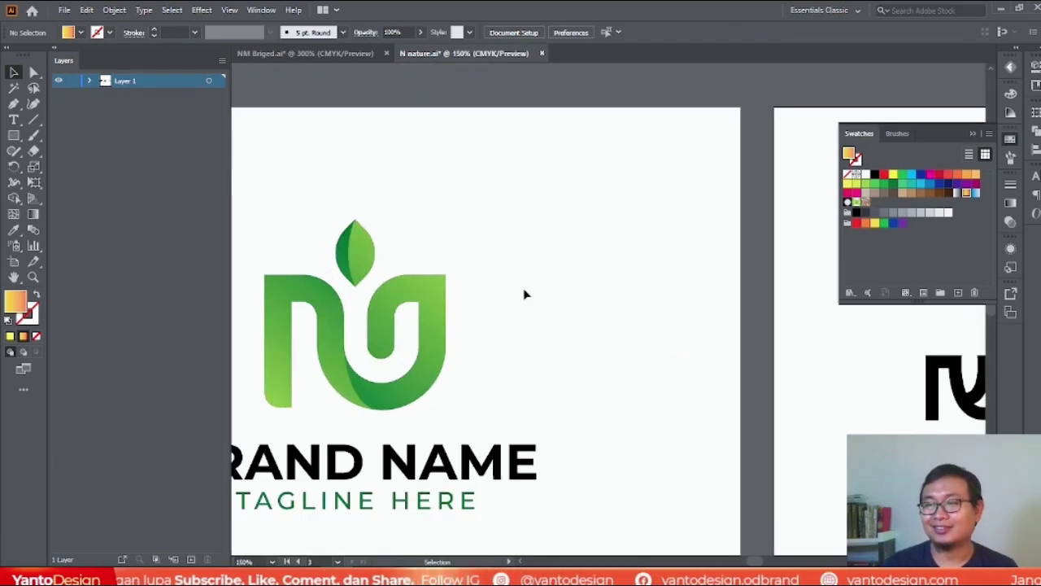
{"action": "scroll", "coordinate": [567, 258], "scroll_direction": "down", "scroll_amount": 1}
{"action": "scroll", "coordinate": [418, 332], "scroll_direction": "up", "scroll_amount": 1}
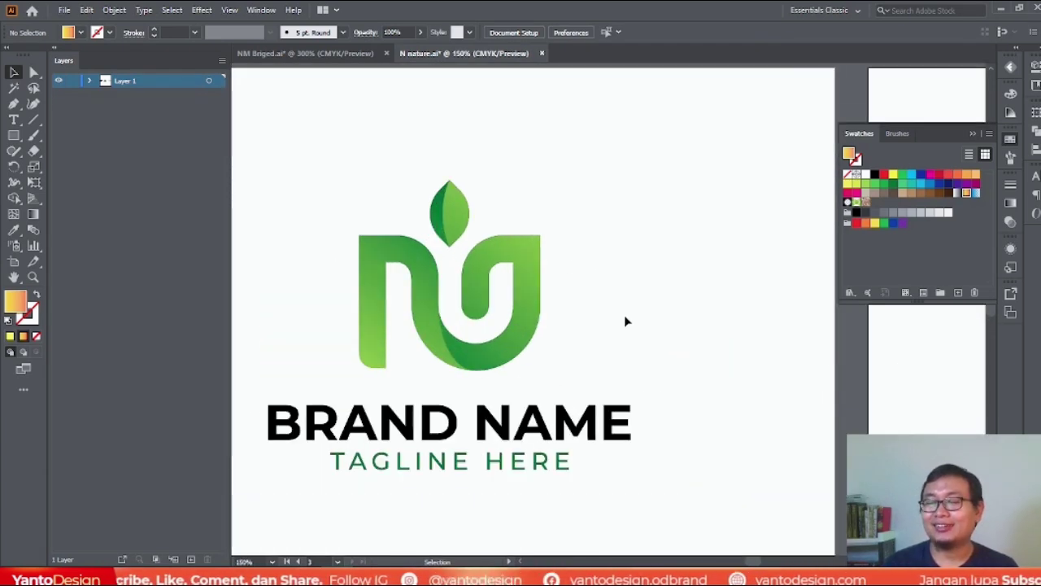
{"action": "left_click", "coordinate": [965, 192]}
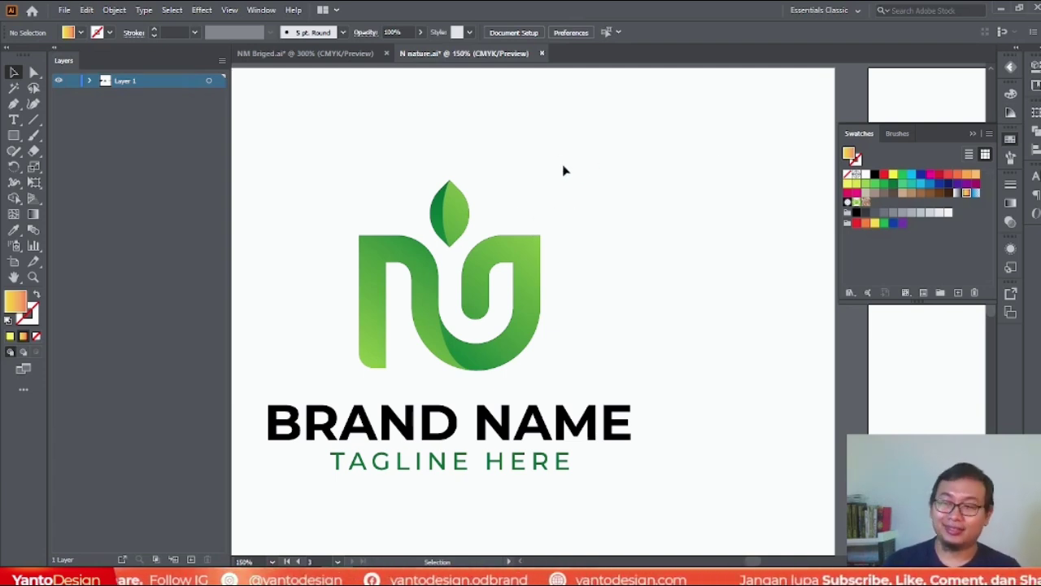
{"action": "scroll", "coordinate": [651, 244], "scroll_direction": "down", "scroll_amount": 1}
{"action": "scroll", "coordinate": [667, 247], "scroll_direction": "down", "scroll_amount": 1}
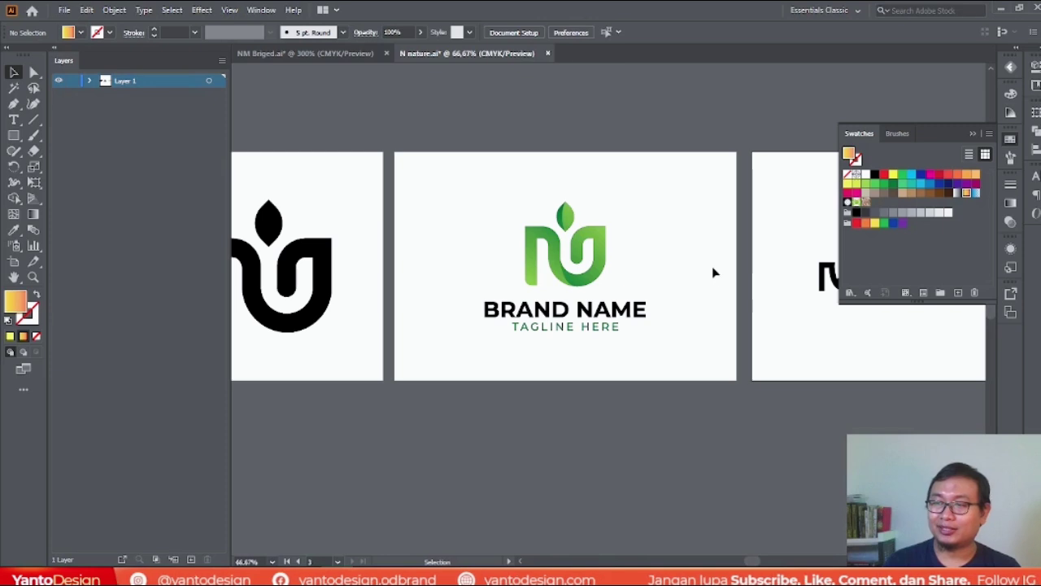
{"action": "scroll", "coordinate": [713, 269], "scroll_direction": "down", "scroll_amount": 1}
{"action": "scroll", "coordinate": [374, 301], "scroll_direction": "up", "scroll_amount": 3}
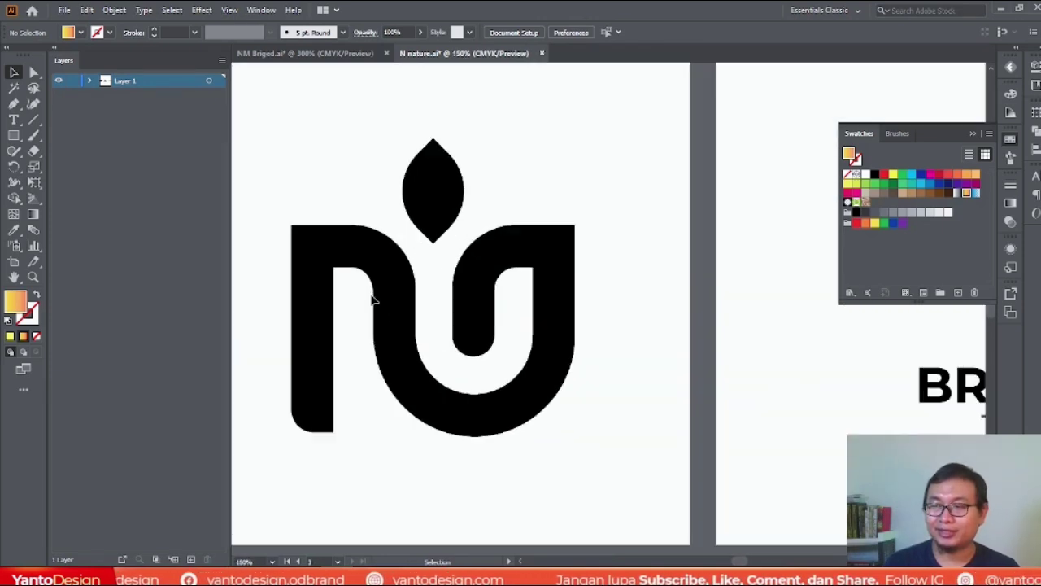
{"action": "scroll", "coordinate": [590, 331], "scroll_direction": "down", "scroll_amount": 2}
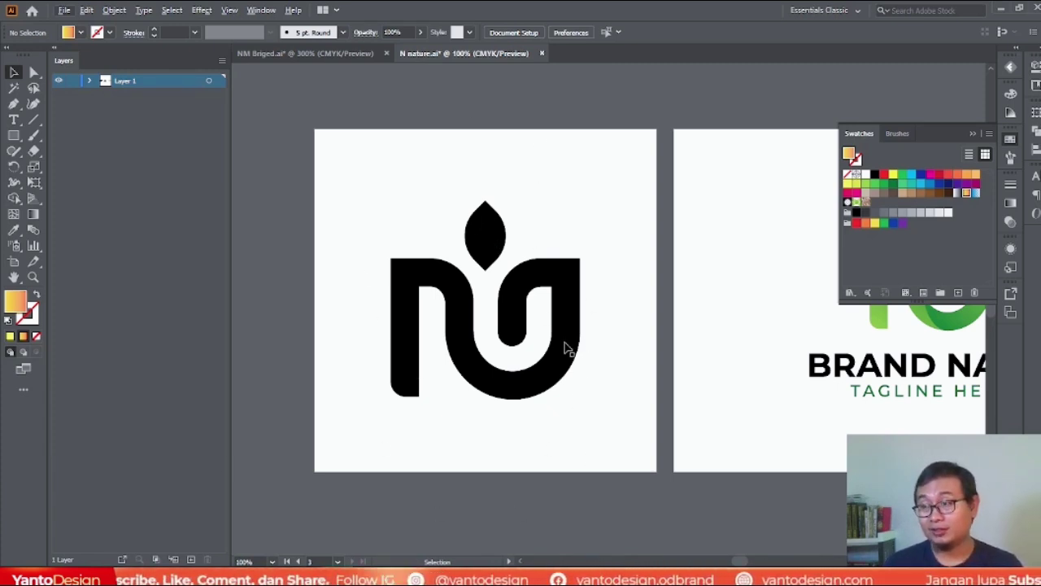
Inspect the outlines of the solid black logo against the green version, leaving the black artwork deselected.
{"action": "left_click_drag", "start_coordinate": [351, 179], "coordinate": [628, 457]}
{"action": "left_click", "coordinate": [531, 147]}
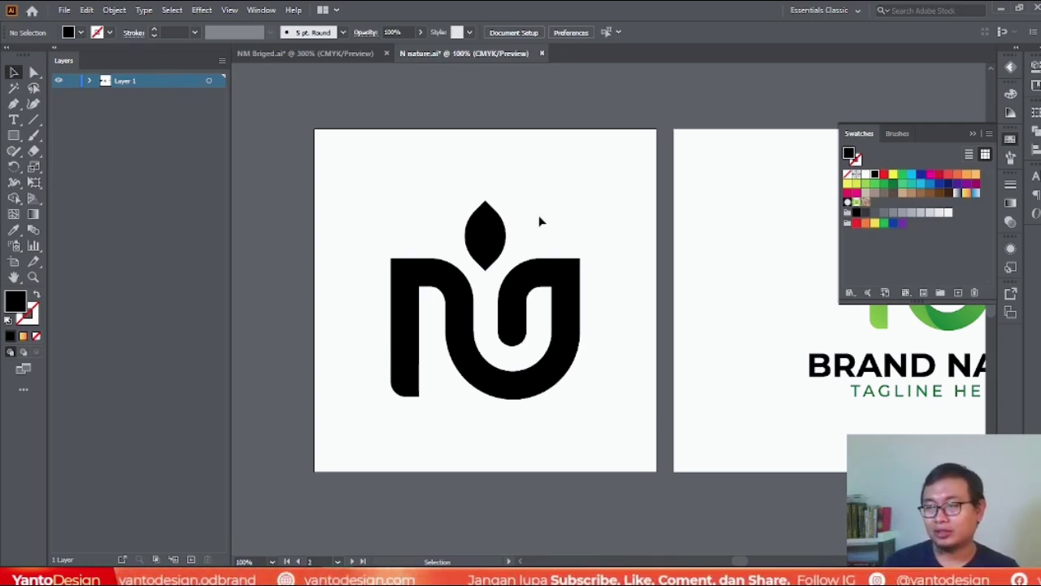
{"action": "scroll", "coordinate": [431, 289], "scroll_direction": "down", "scroll_amount": 1}
{"action": "scroll", "coordinate": [776, 272], "scroll_direction": "up", "scroll_amount": 2}
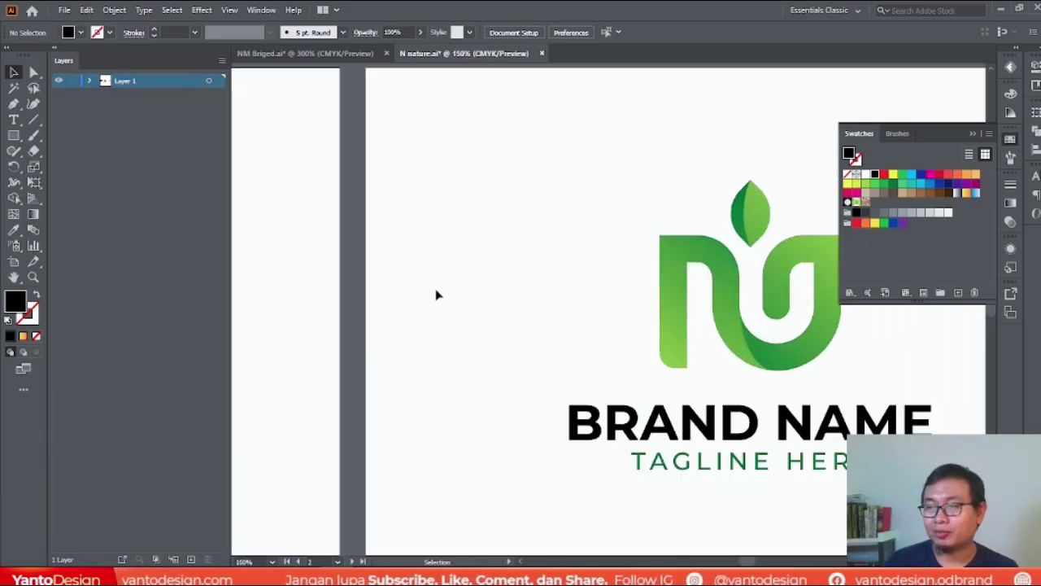
{"action": "scroll", "coordinate": [437, 293], "scroll_direction": "down", "scroll_amount": 2}
{"action": "scroll", "coordinate": [388, 272], "scroll_direction": "down", "scroll_amount": 1}
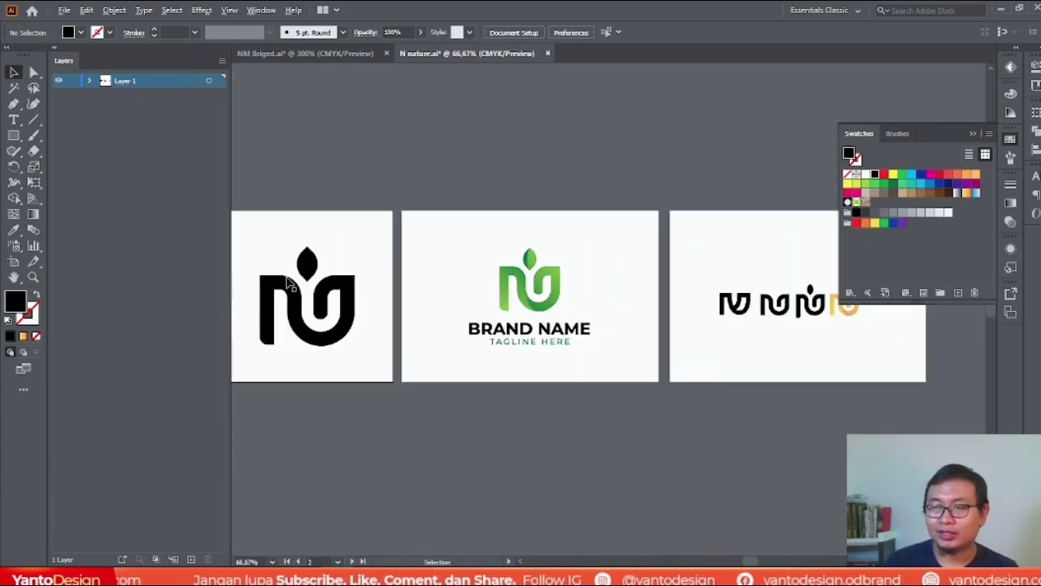
{"action": "scroll", "coordinate": [276, 284], "scroll_direction": "up", "scroll_amount": 4}
{"action": "scroll", "coordinate": [612, 286], "scroll_direction": "down", "scroll_amount": 1}
{"action": "scroll", "coordinate": [611, 286], "scroll_direction": "down", "scroll_amount": 1}
{"action": "scroll", "coordinate": [401, 302], "scroll_direction": "up", "scroll_amount": 1}
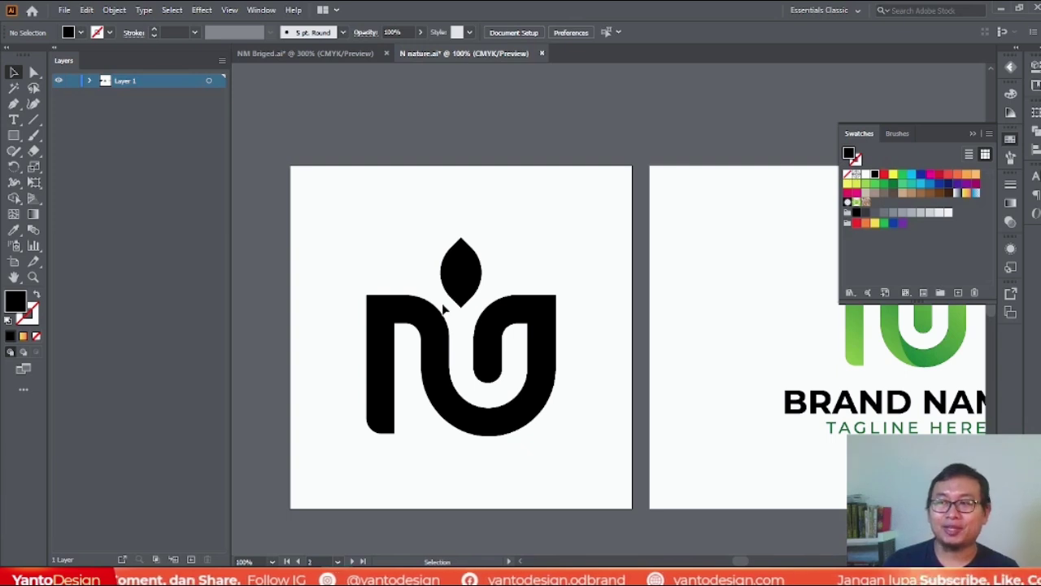
{"action": "left_click_drag", "start_coordinate": [348, 201], "coordinate": [588, 479]}
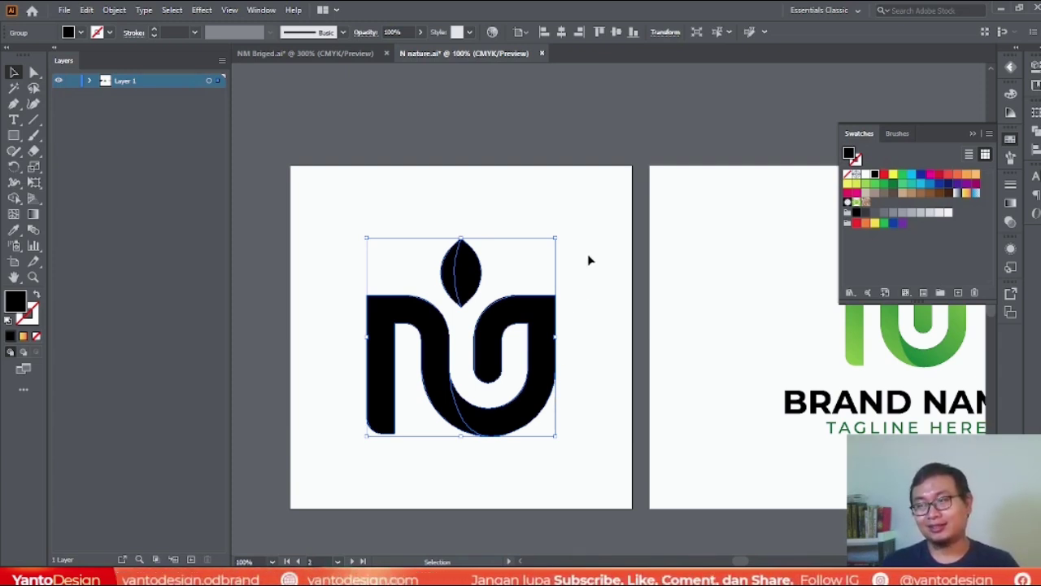
{"action": "left_click", "coordinate": [584, 283]}
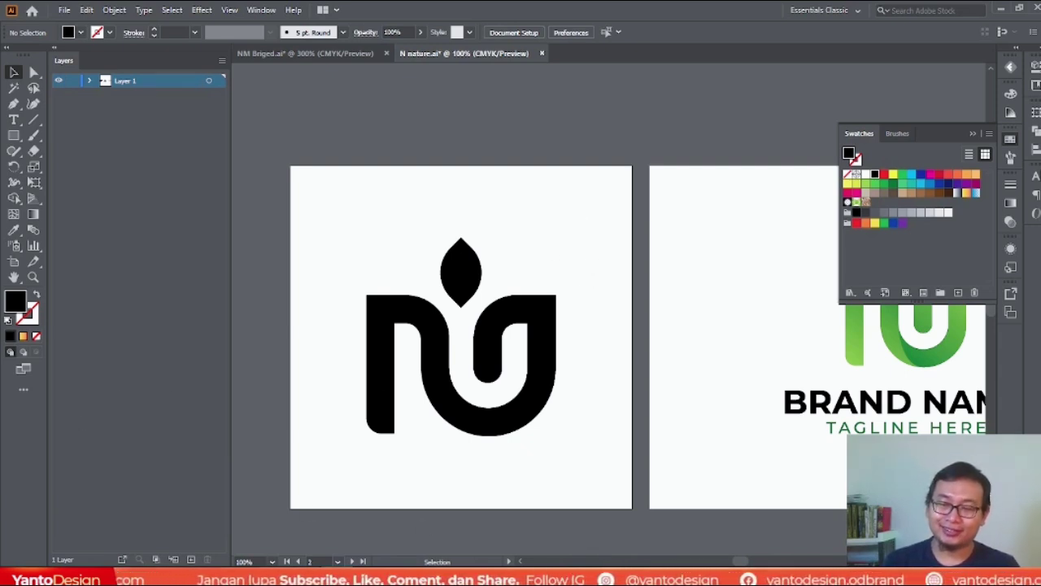
Switch to Chrome and view the Letter N Nature Logo listing on LogoGround.
{"action": "mouse_move", "coordinate": [272, 579]}
{"action": "left_click", "coordinate": [272, 512]}
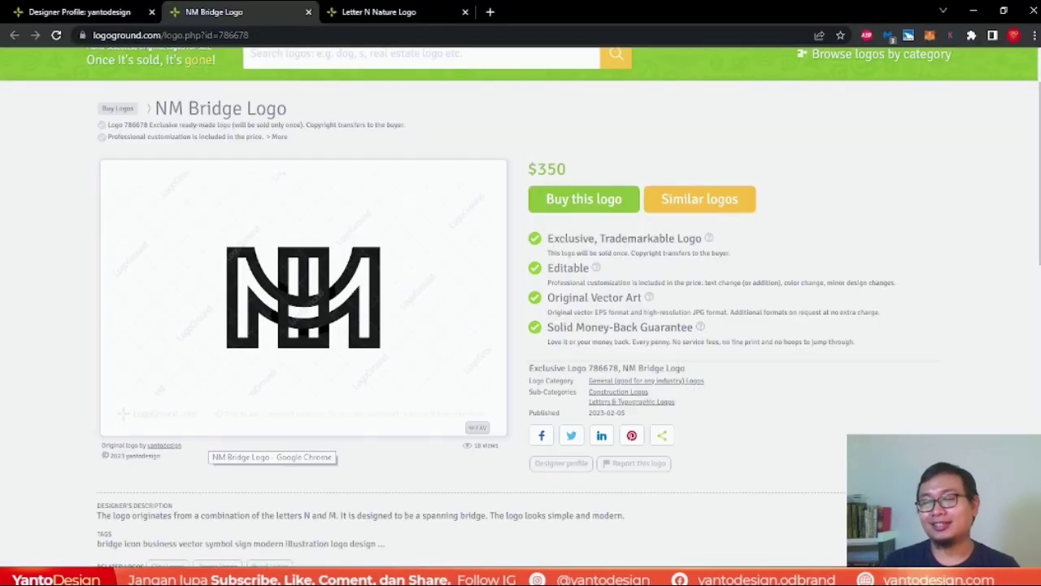
{"action": "left_click", "coordinate": [409, 10]}
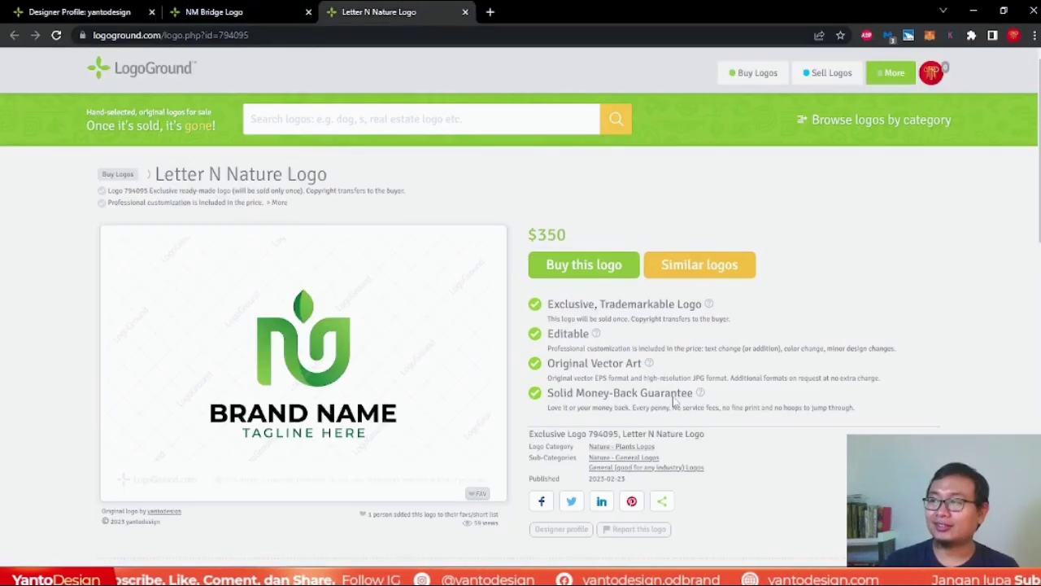